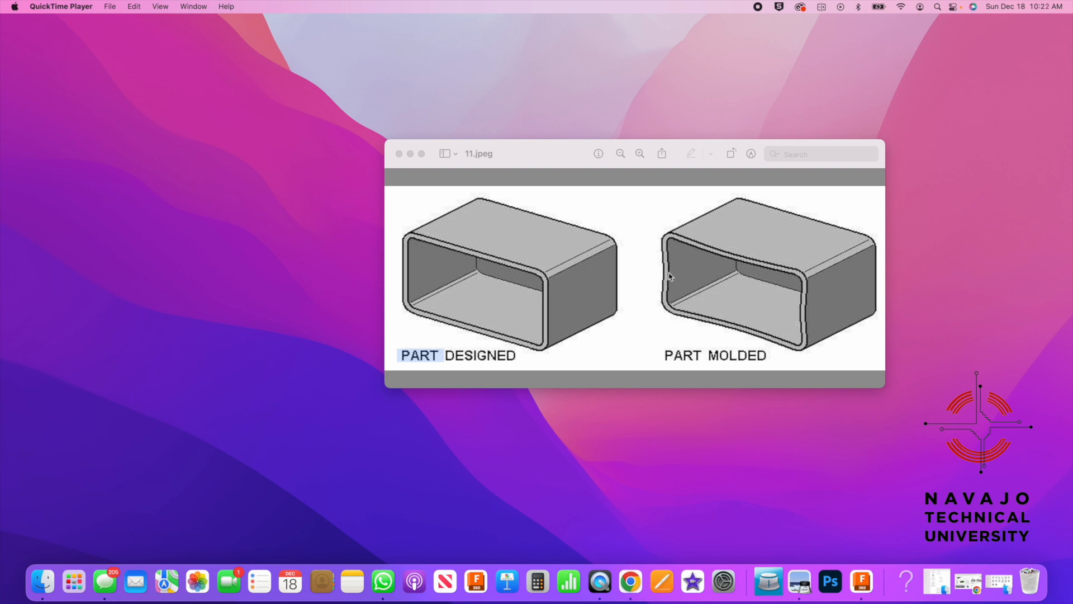
# - Put away the designed-versus-molded part image and switch to Fusion 360 with the mold splits design
pyautogui.click(415, 154)
pyautogui.click(838, 578)
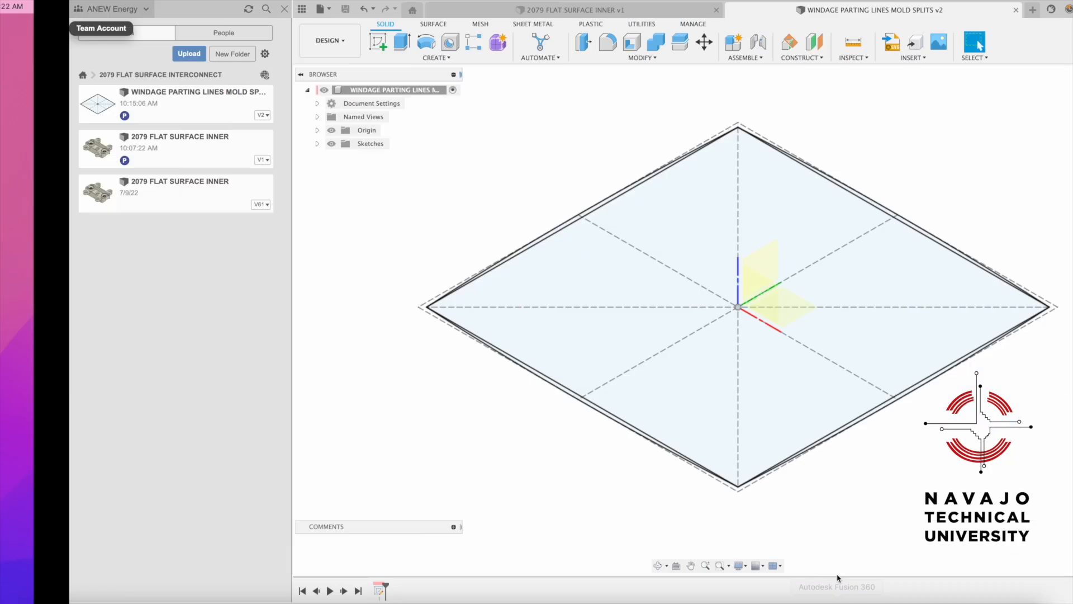
pyautogui.click(617, 375)
# - Extrude the square sketch profile 30 mm as a new body with a taper angle of -1 degree
pyautogui.click(556, 270)
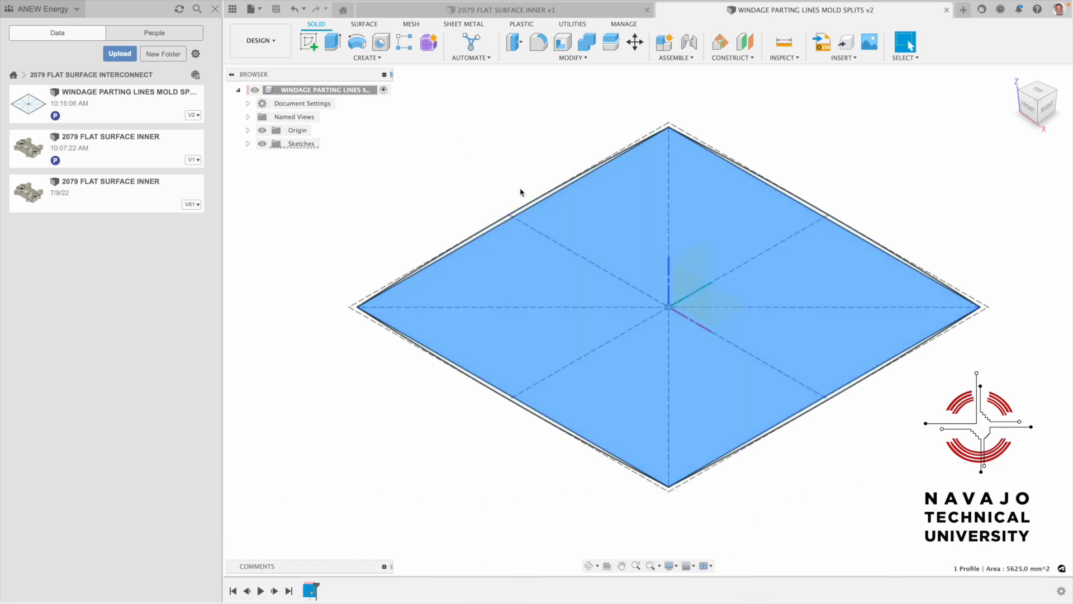
pyautogui.press('e')
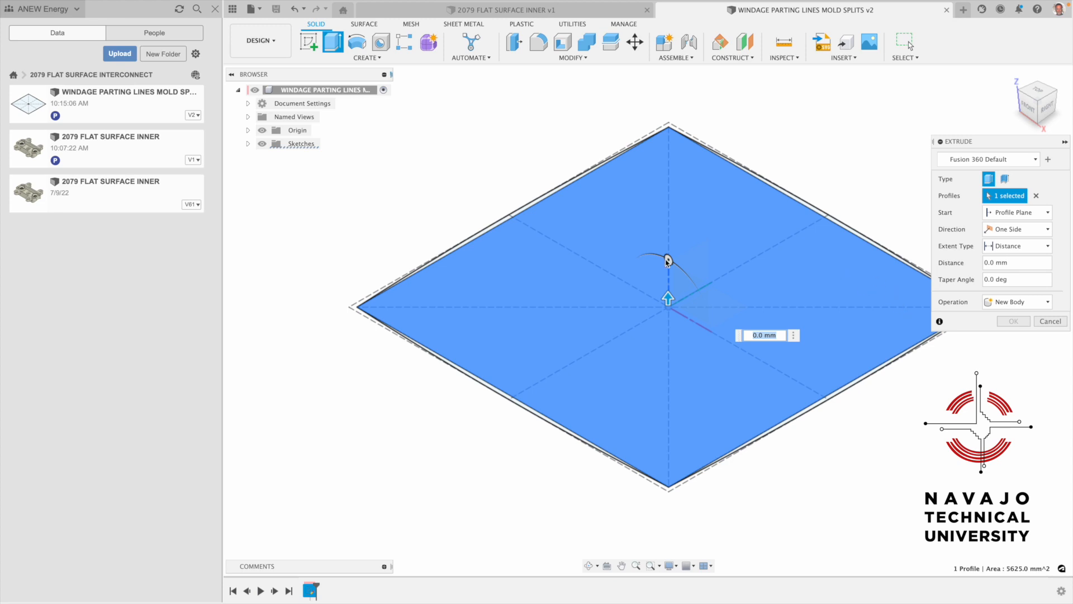
pyautogui.moveTo(668, 299); pyautogui.dragTo(665, 200)
pyautogui.scroll(-4, 664, 214)
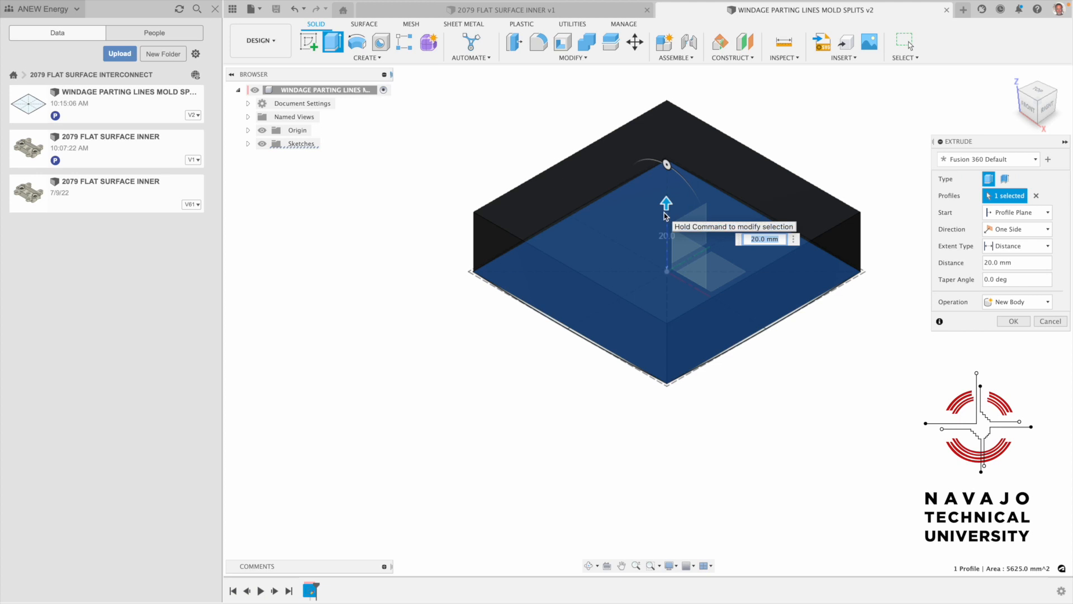
pyautogui.moveTo(665, 216); pyautogui.dragTo(668, 283, button='middle')
pyautogui.moveTo(668, 283); pyautogui.dragTo(669, 250)
pyautogui.click(1013, 280)
pyautogui.moveTo(1013, 280); pyautogui.dragTo(983, 279)
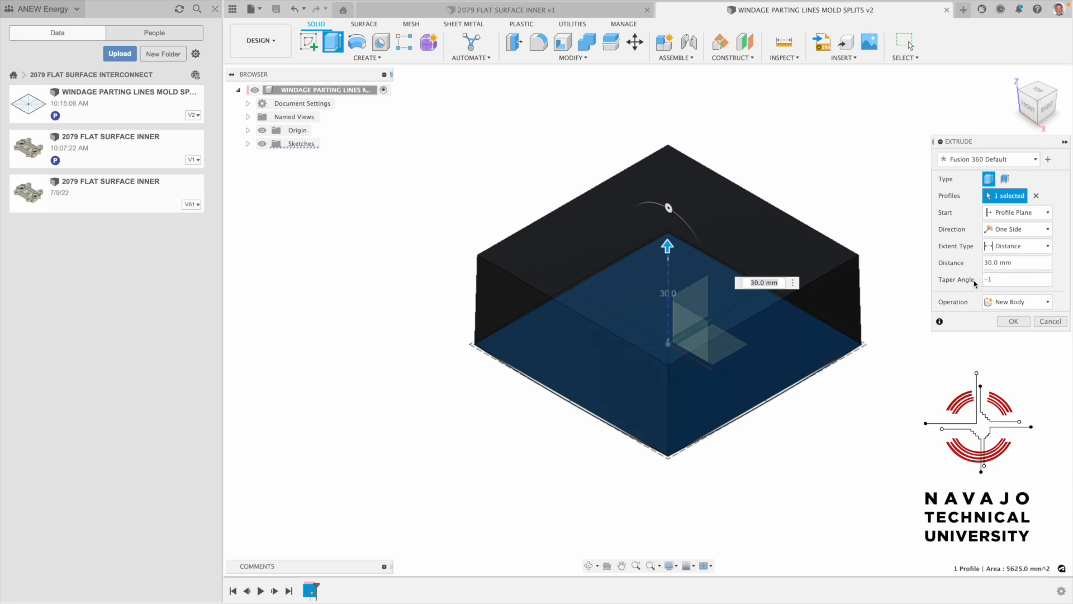
pyautogui.click(1011, 322)
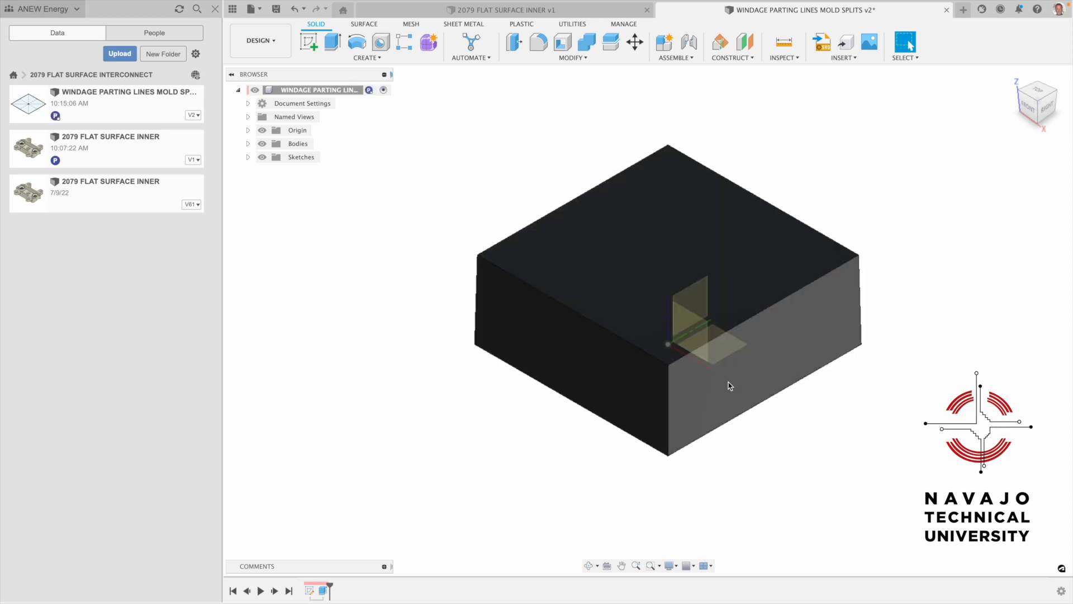
# - Edit the extrusion and add the thin arc profile along the square's upper edge to its profiles
pyautogui.rightClick(325, 591)
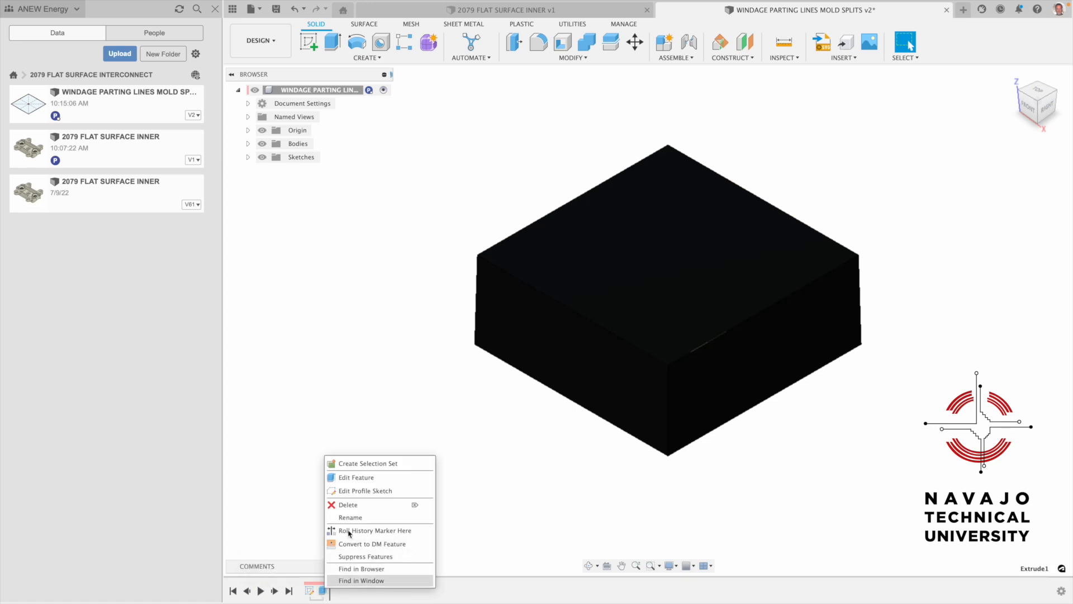
pyautogui.click(356, 478)
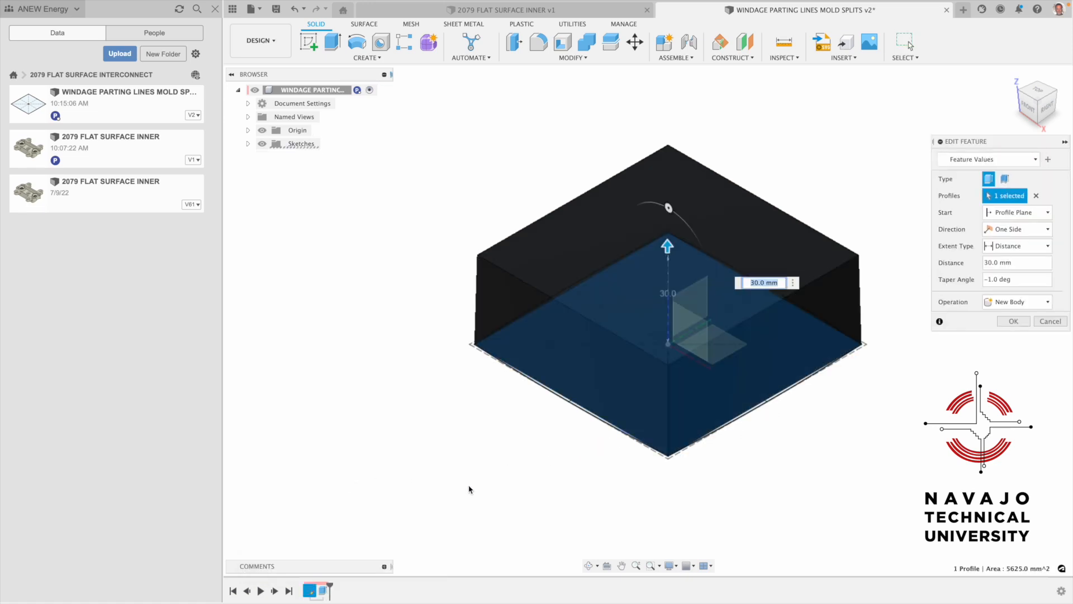
pyautogui.click(1037, 93)
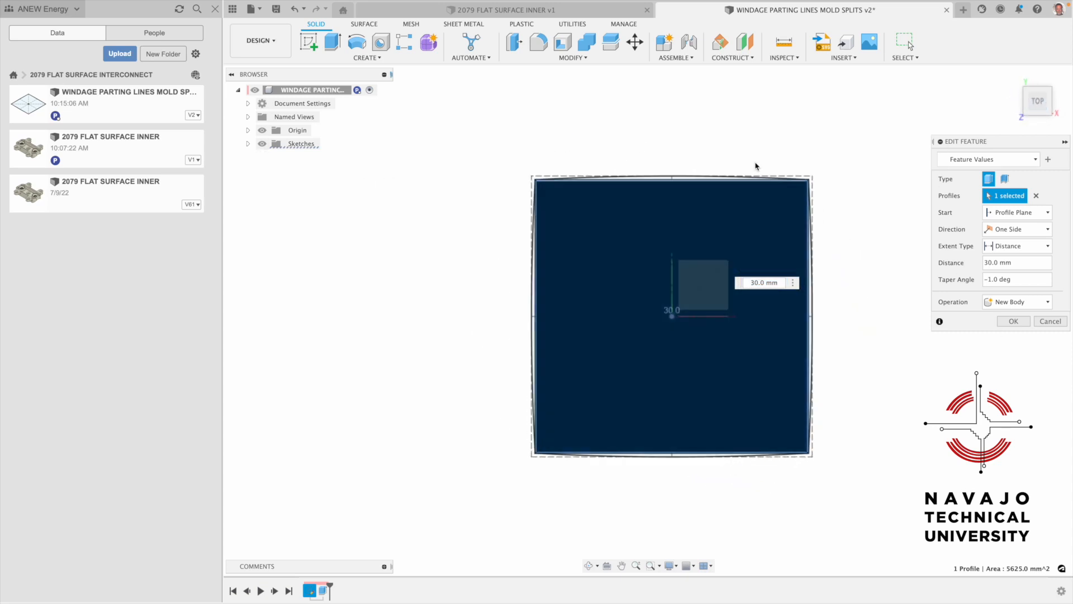
pyautogui.scroll(3, 719, 189)
pyautogui.scroll(2, 720, 189)
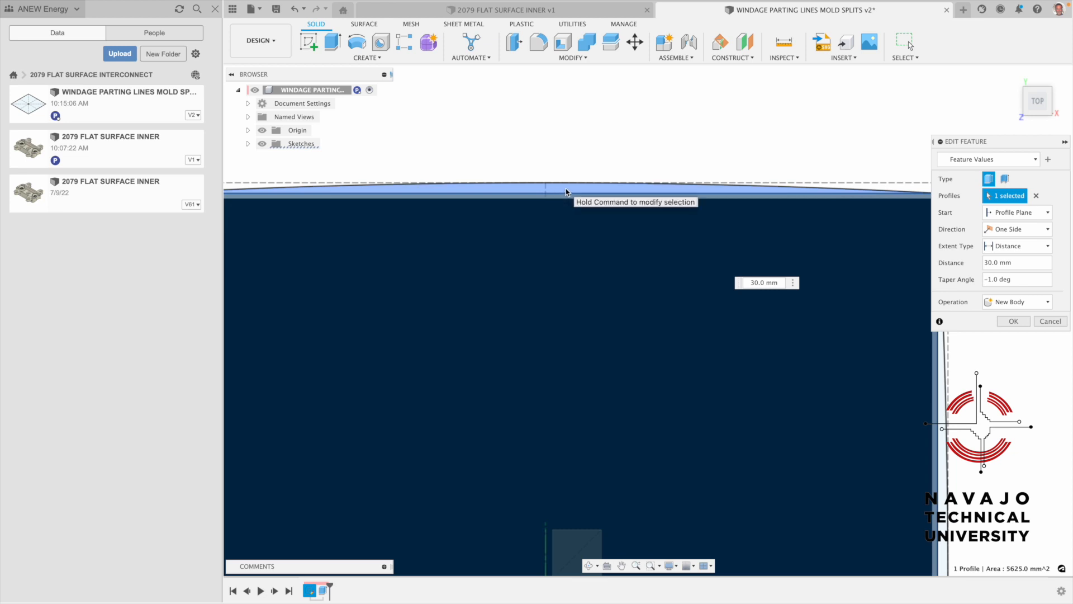
pyautogui.click(565, 190)
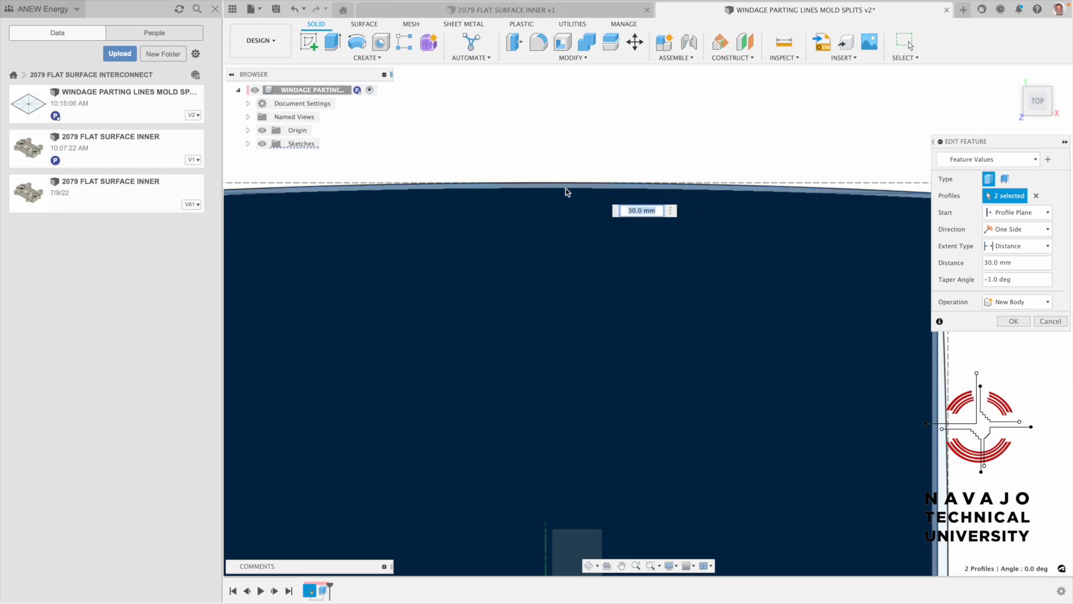
# - Add the arc profiles on the square's other three sides to the extrusion and apply the edit
pyautogui.scroll(-3, 566, 189)
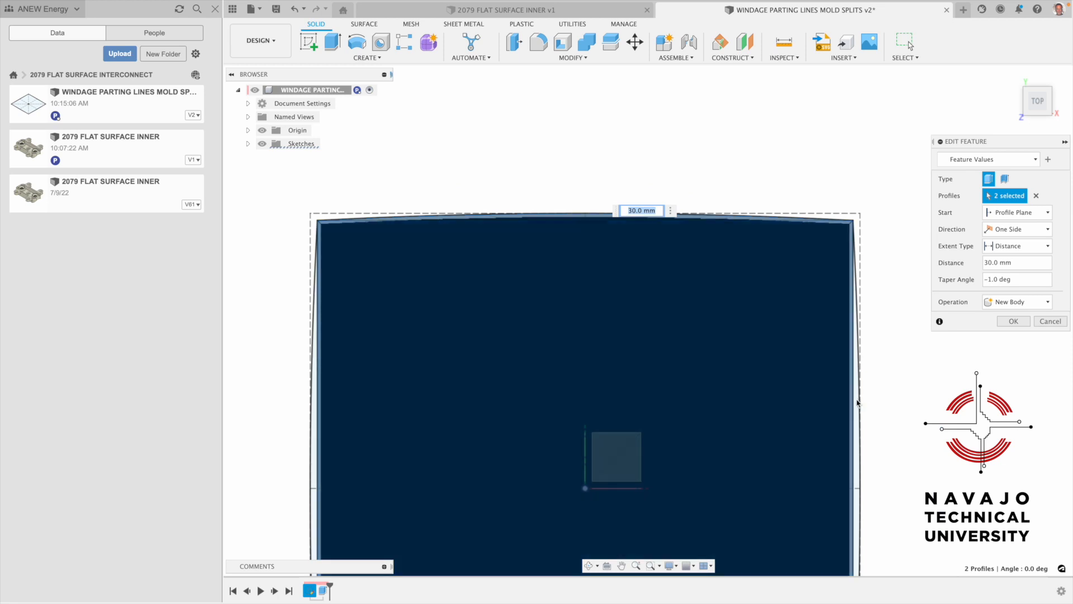
pyautogui.click(853, 398)
pyautogui.scroll(-2, 720, 349)
pyautogui.moveTo(719, 351); pyautogui.dragTo(731, 216, button='middle')
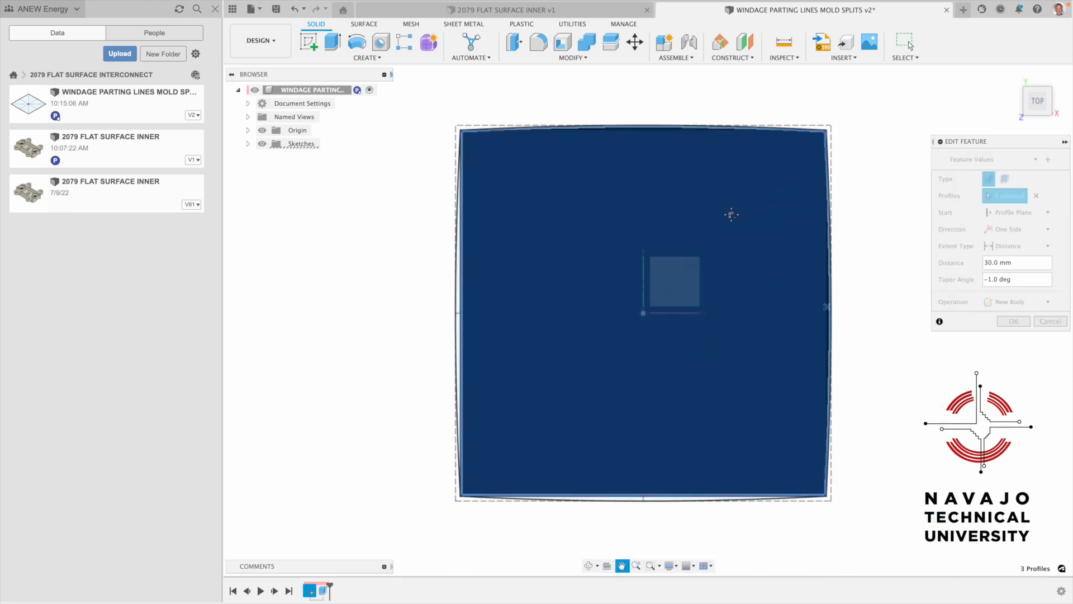
pyautogui.scroll(3, 453, 326)
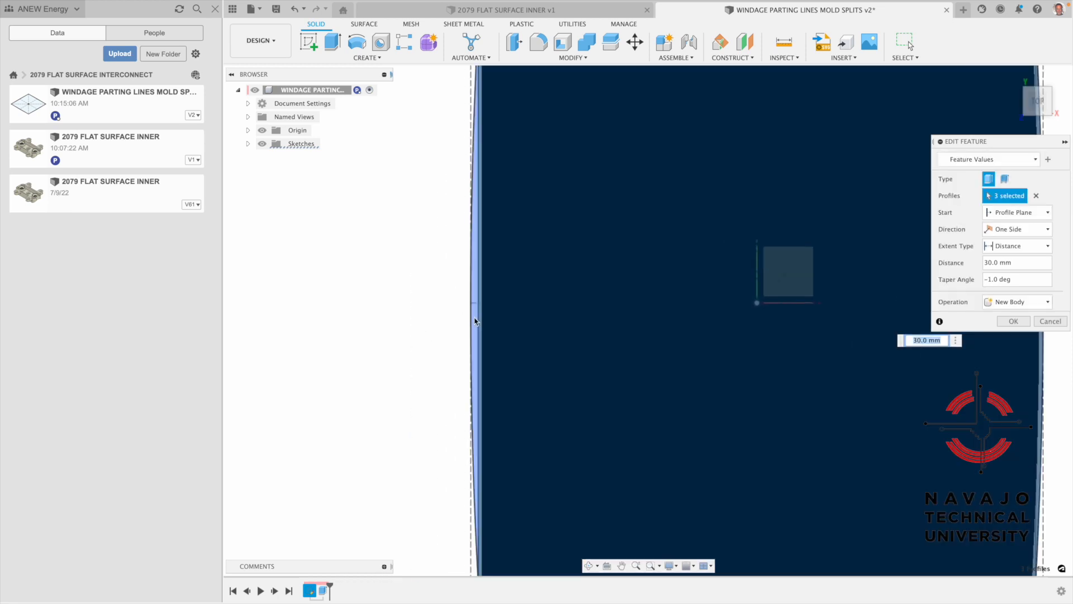
pyautogui.click(504, 337)
pyautogui.scroll(-3, 582, 347)
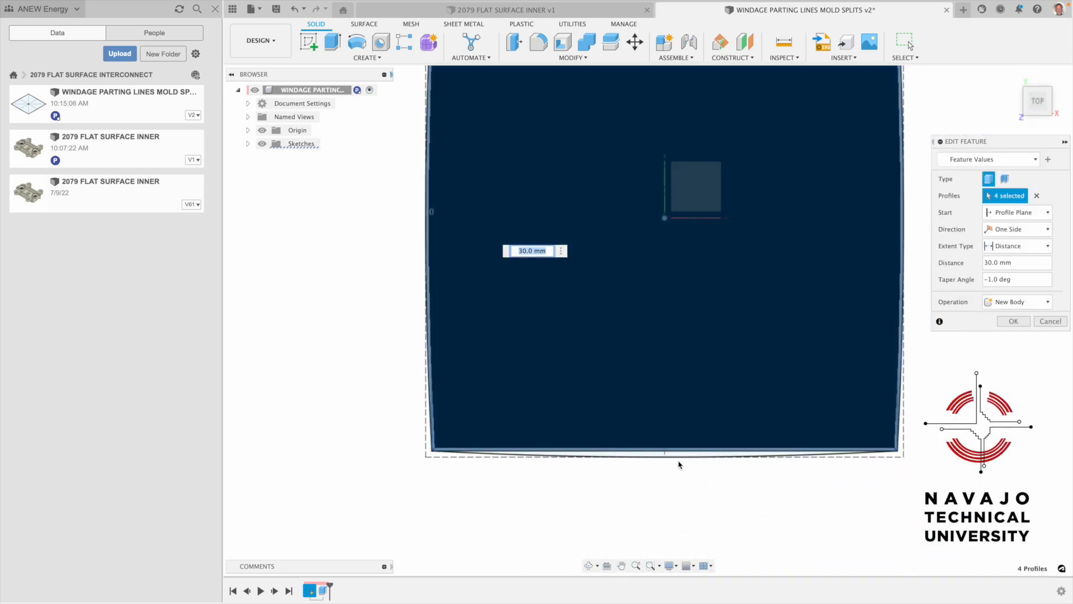
pyautogui.click(671, 454)
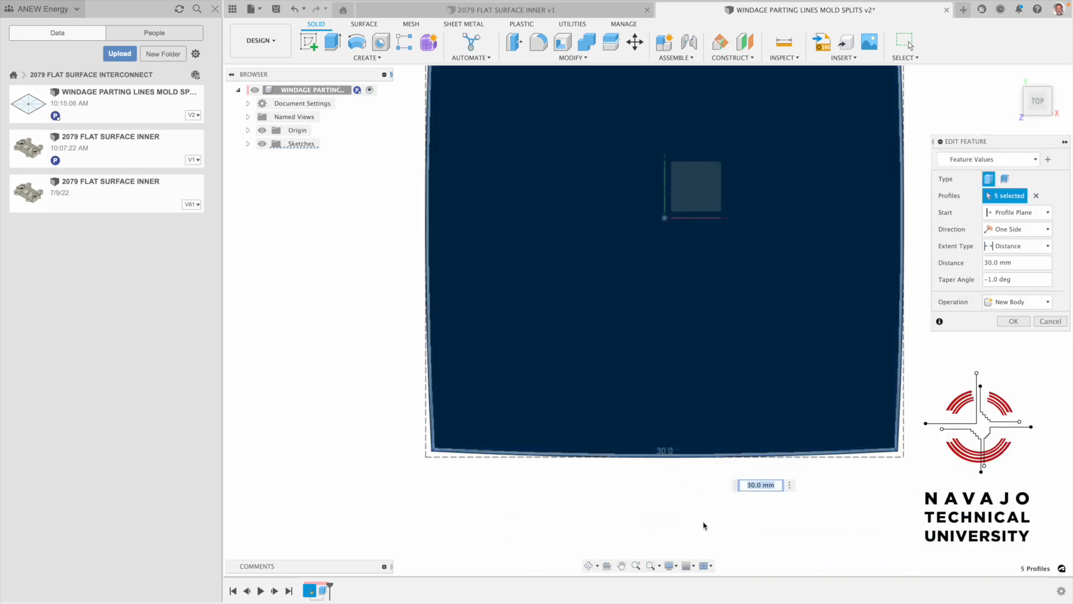
pyautogui.click(589, 566)
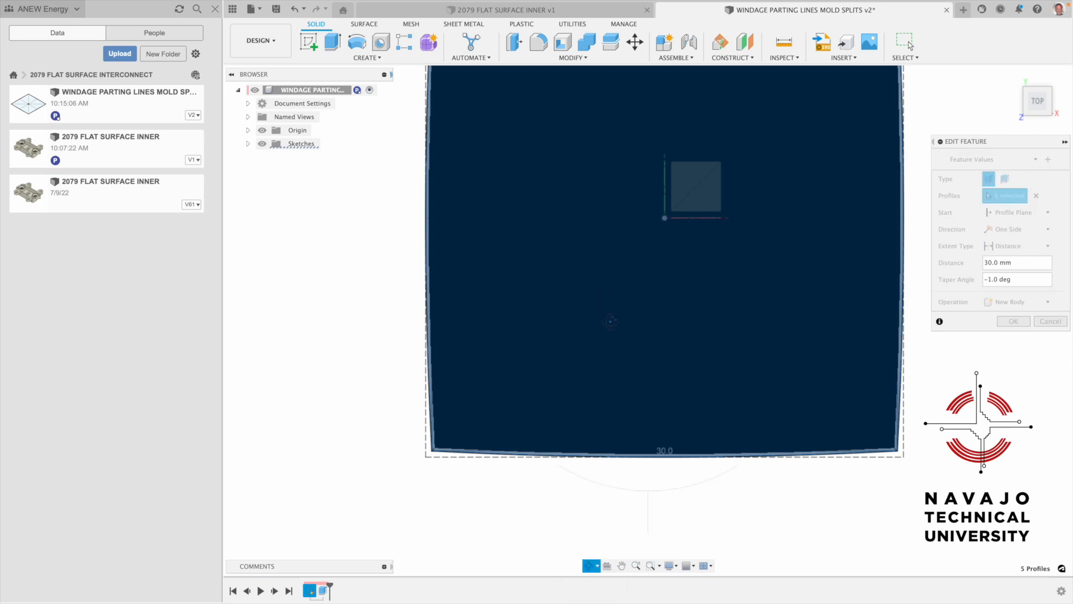
pyautogui.moveTo(632, 343); pyautogui.dragTo(824, 289)
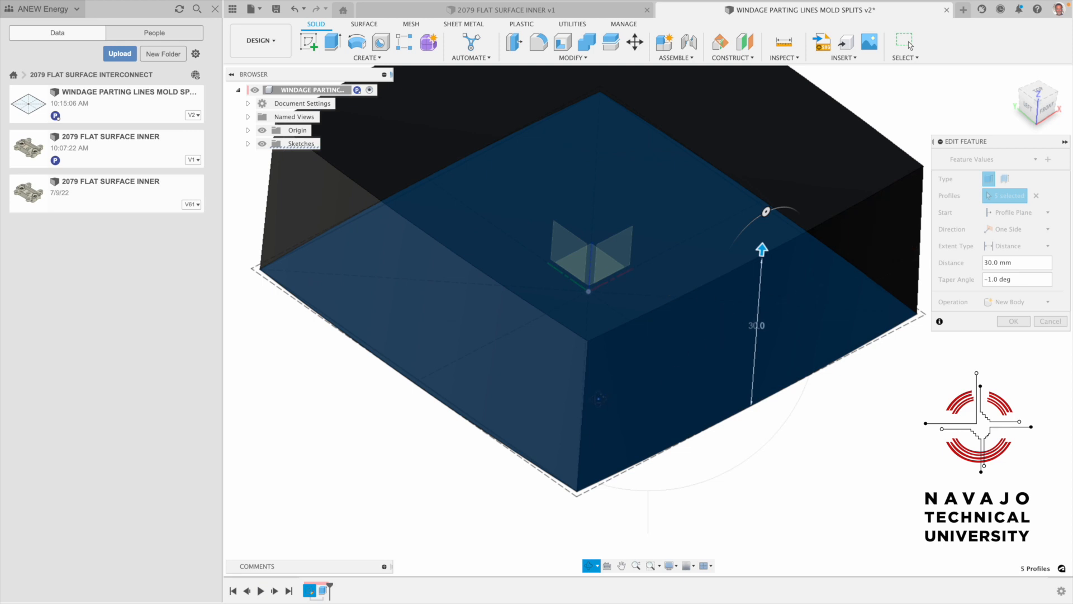
pyautogui.moveTo(589, 402)
pyautogui.mouseDown()
pyautogui.moveTo(598, 402)
pyautogui.moveTo(582, 398)
pyautogui.mouseUp()
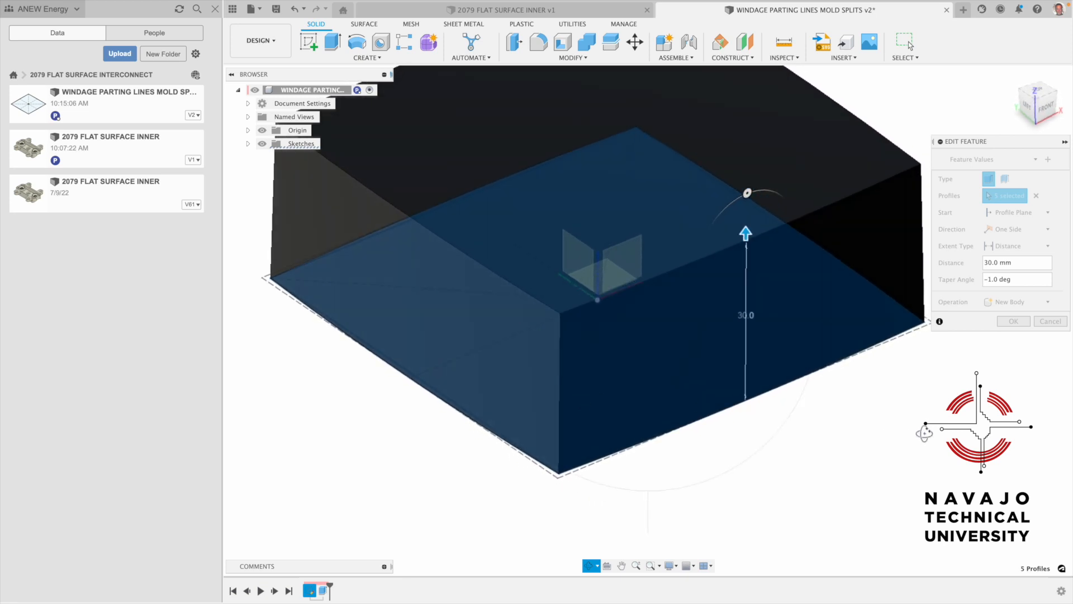
pyautogui.press('Escape')
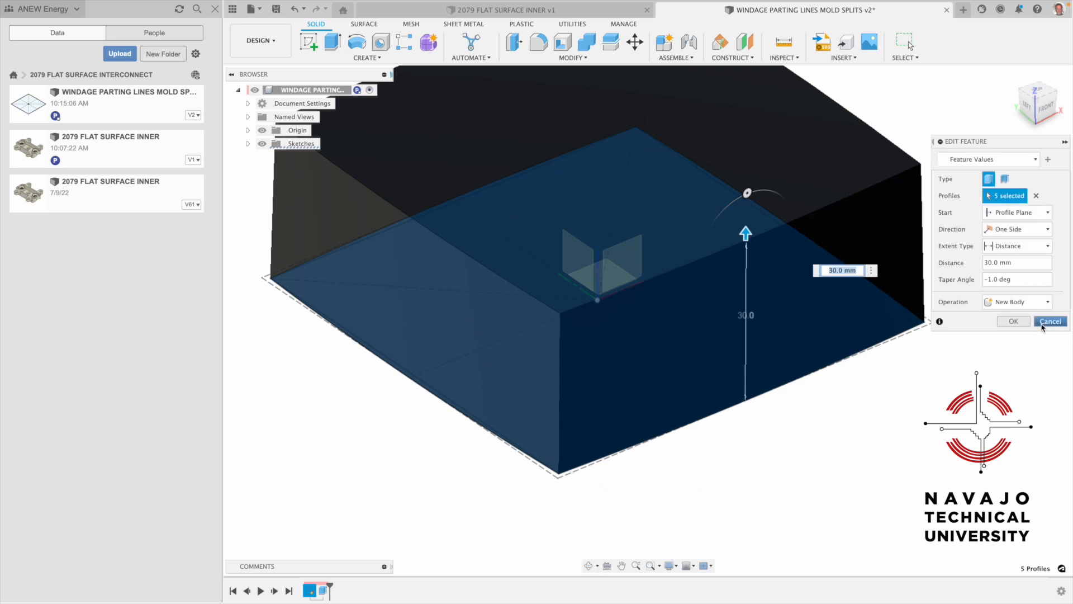
pyautogui.click(1013, 321)
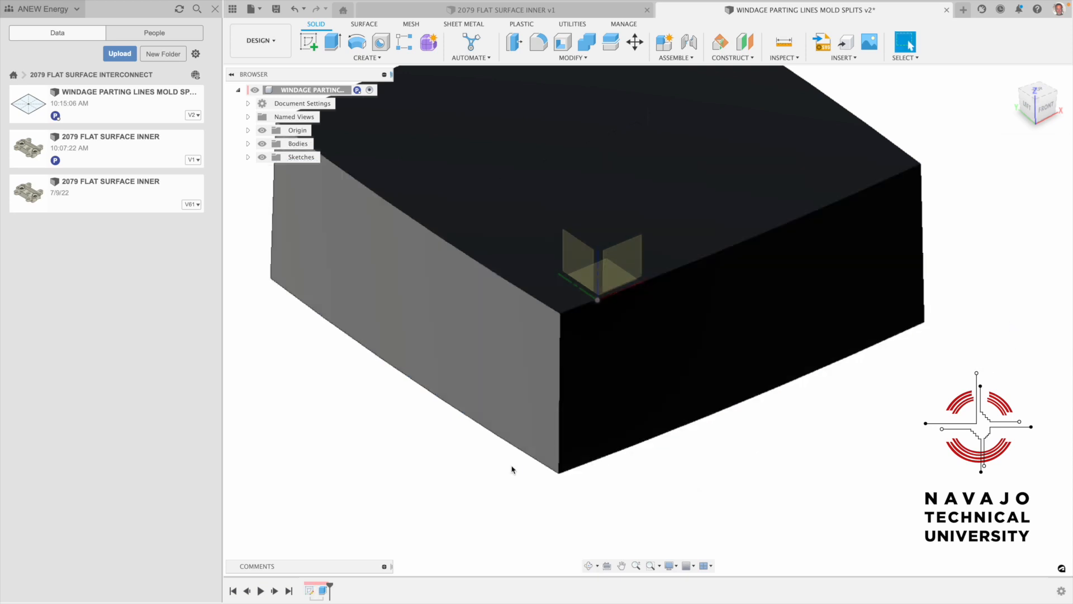
# - Edit the base sketch and move the lower arc's bulge dimension clear of the outline, just below the arc
pyautogui.rightClick(313, 592)
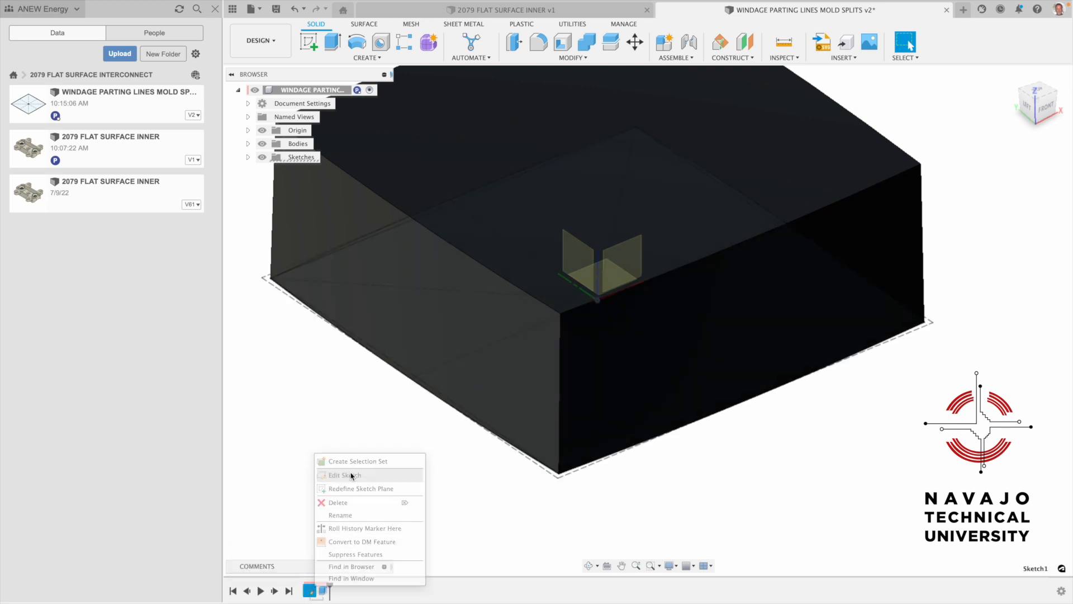
pyautogui.click(344, 475)
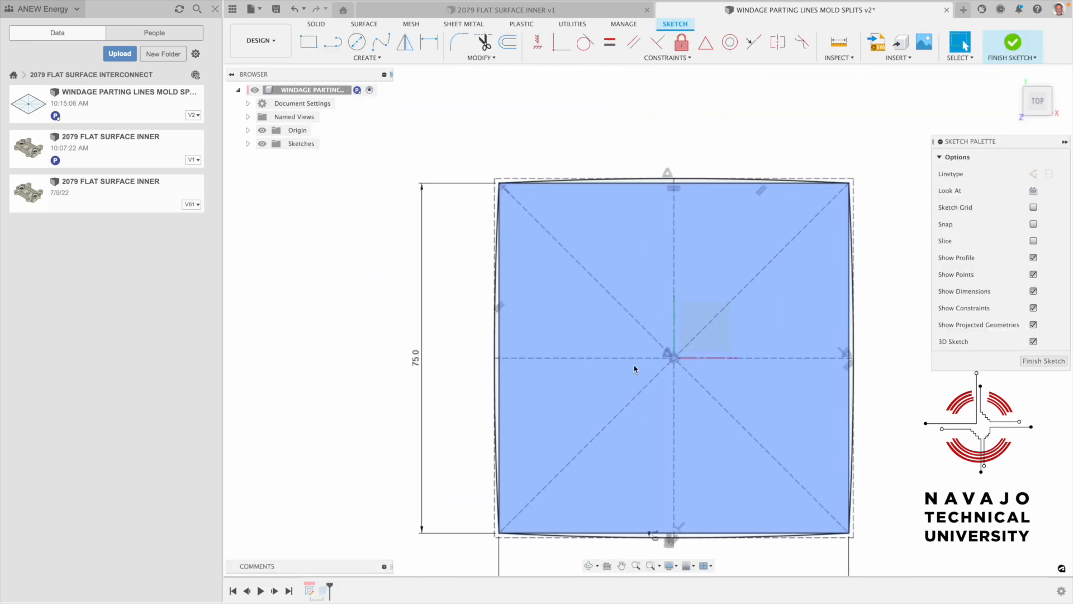
pyautogui.scroll(3, 671, 388)
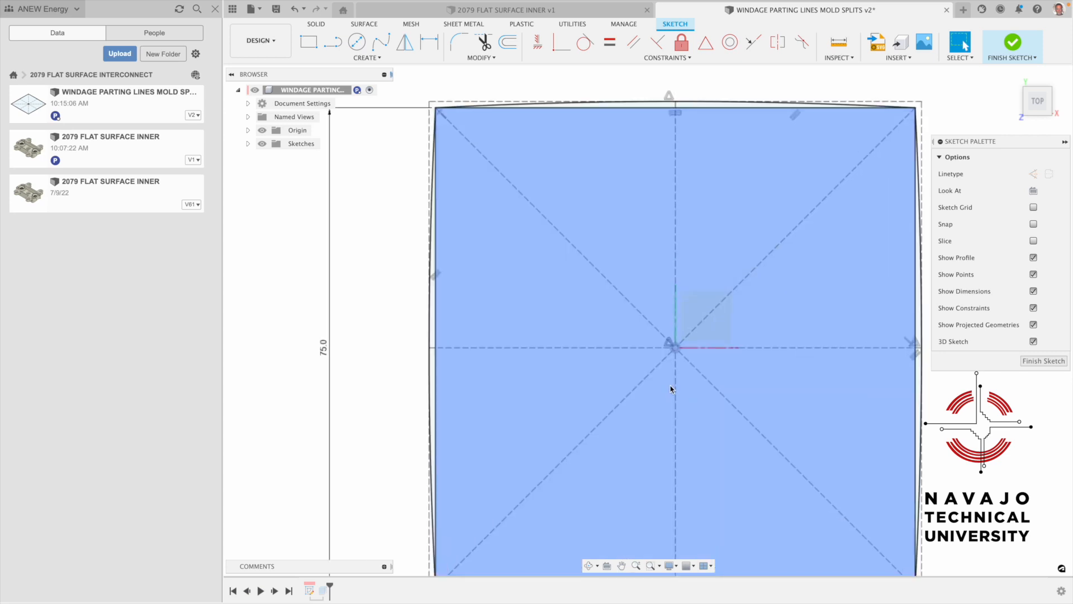
pyautogui.scroll(2, 669, 232)
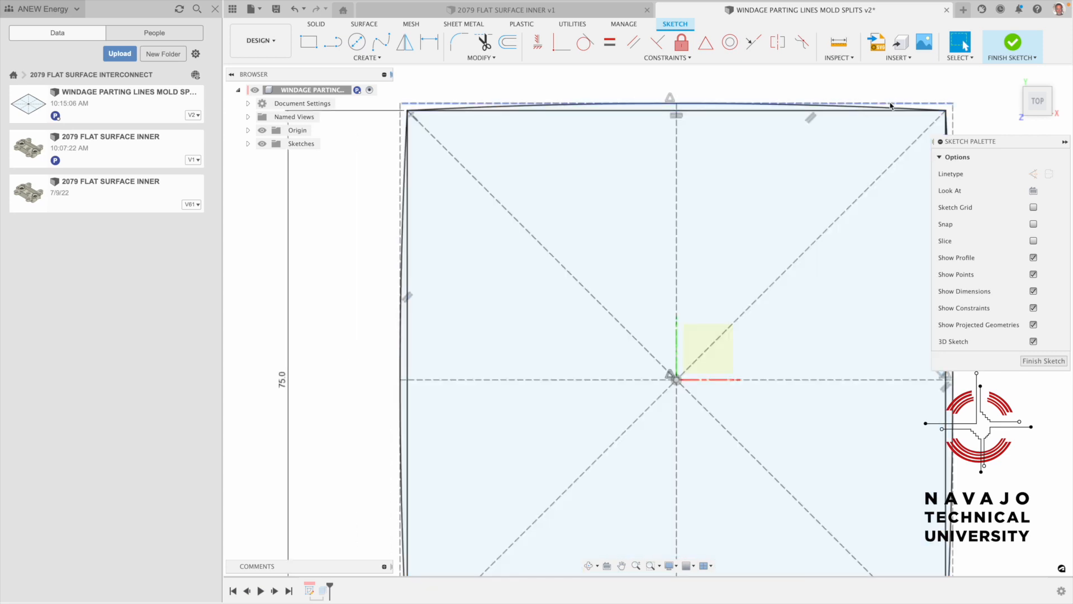
pyautogui.click(890, 104)
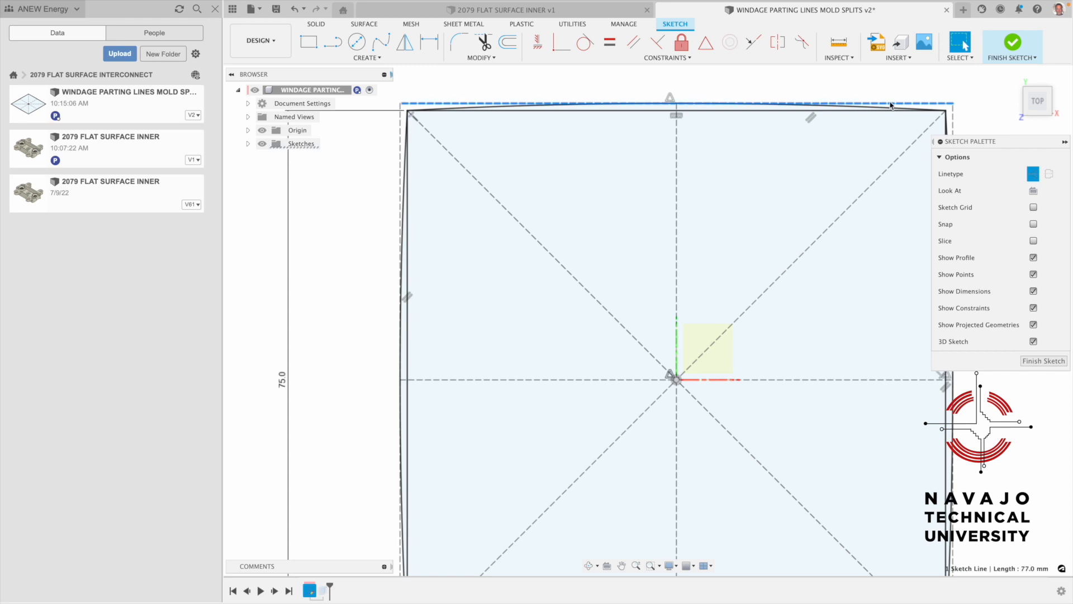
pyautogui.scroll(-3, 714, 263)
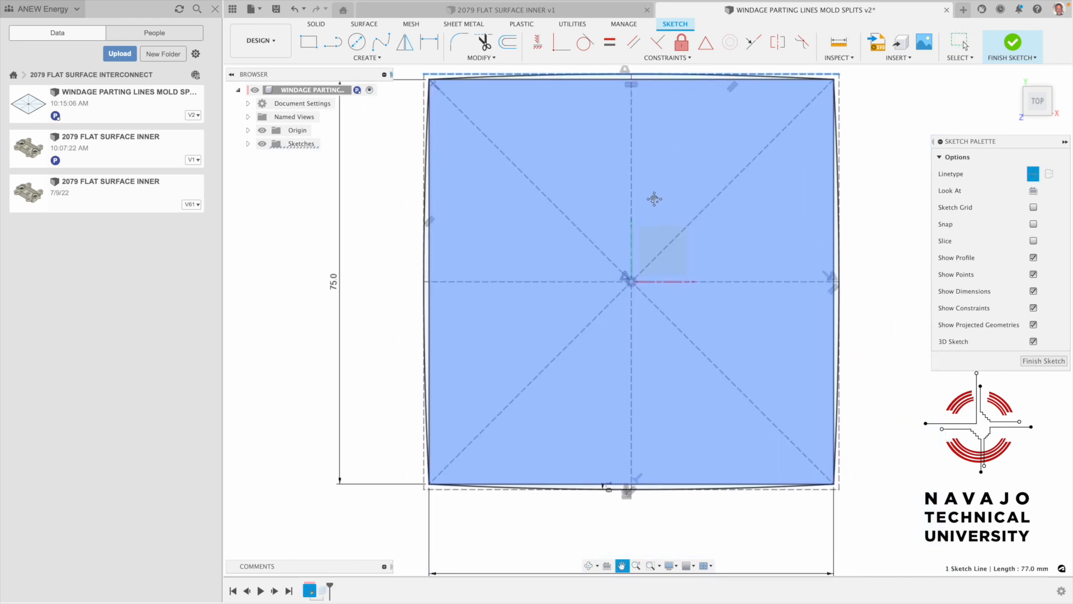
pyautogui.scroll(4, 591, 492)
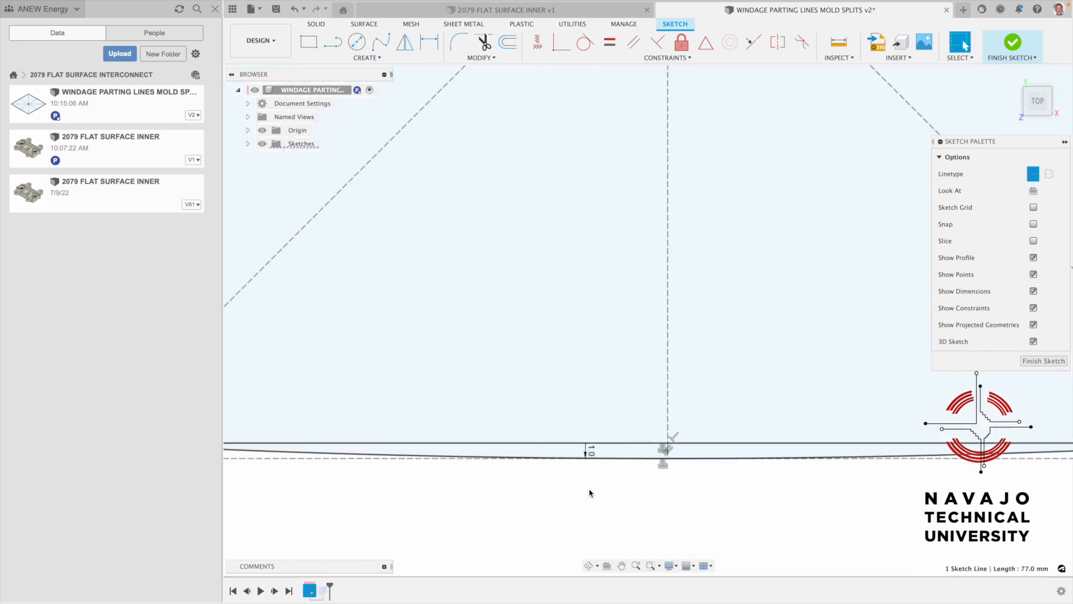
pyautogui.moveTo(590, 450); pyautogui.dragTo(602, 495)
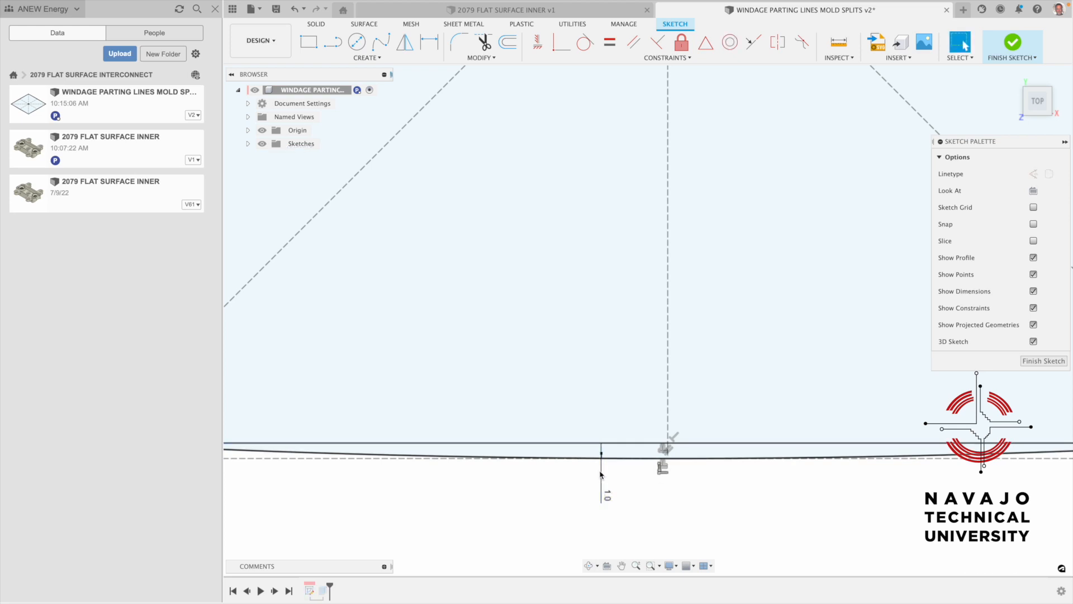
pyautogui.scroll(-2, 363, 463)
pyautogui.scroll(-3, 364, 463)
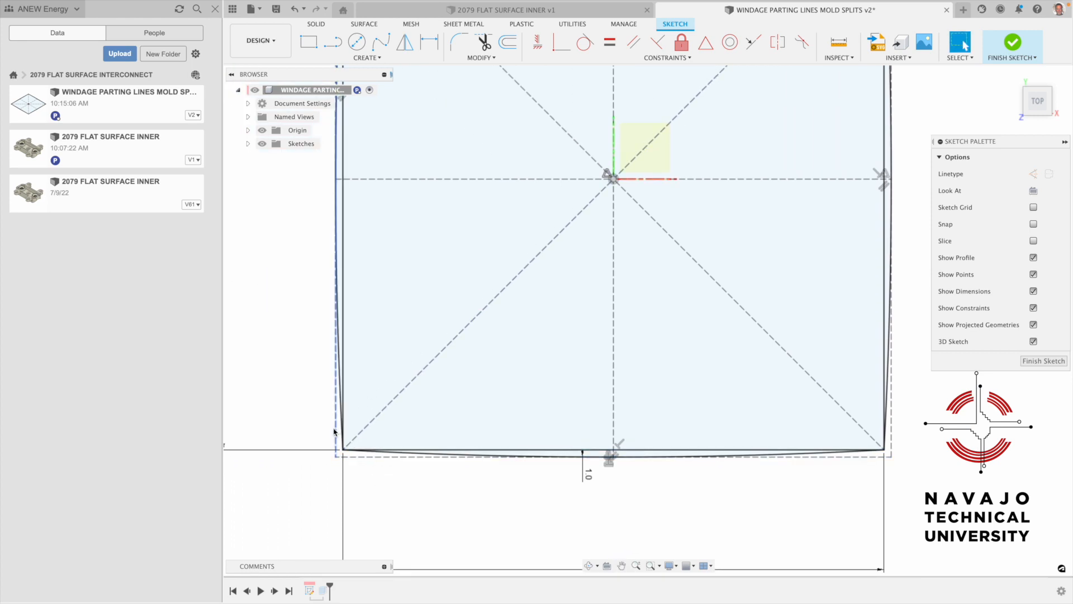
# - Try to set the lower arc's bulge dimension to 10 mm and to 4 mm
pyautogui.click(587, 477)
pyautogui.write('10')
pyautogui.press('Return')
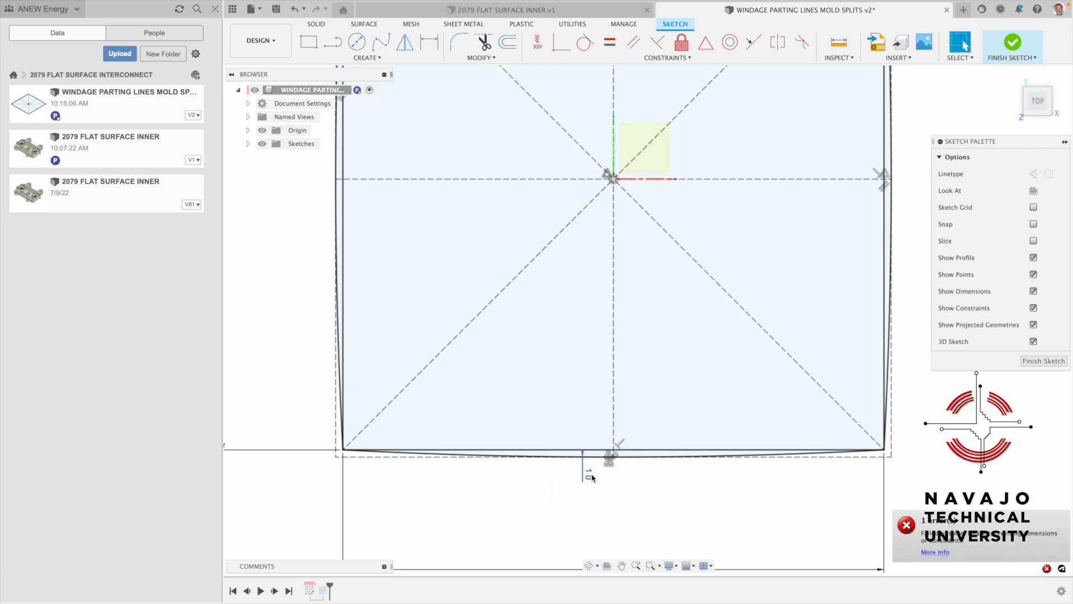
pyautogui.doubleClick(588, 475)
pyautogui.write('4')
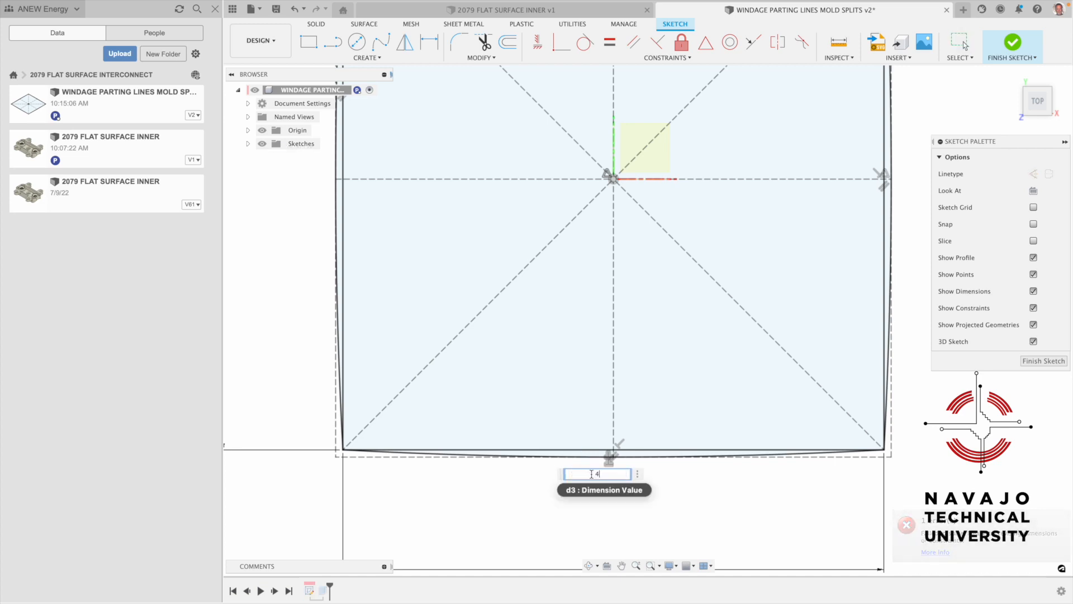
pyautogui.press('Return')
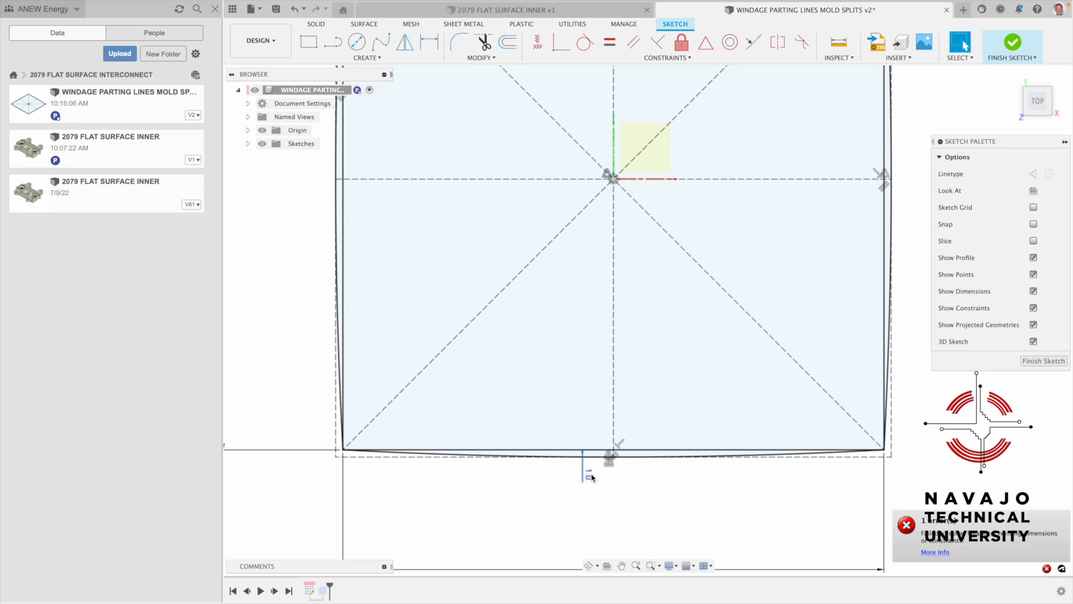
# - Set the lower arc's bulge dimension to 2 mm
pyautogui.doubleClick(592, 477)
pyautogui.press('BackSpace')
pyautogui.write('2')
pyautogui.press('Return')
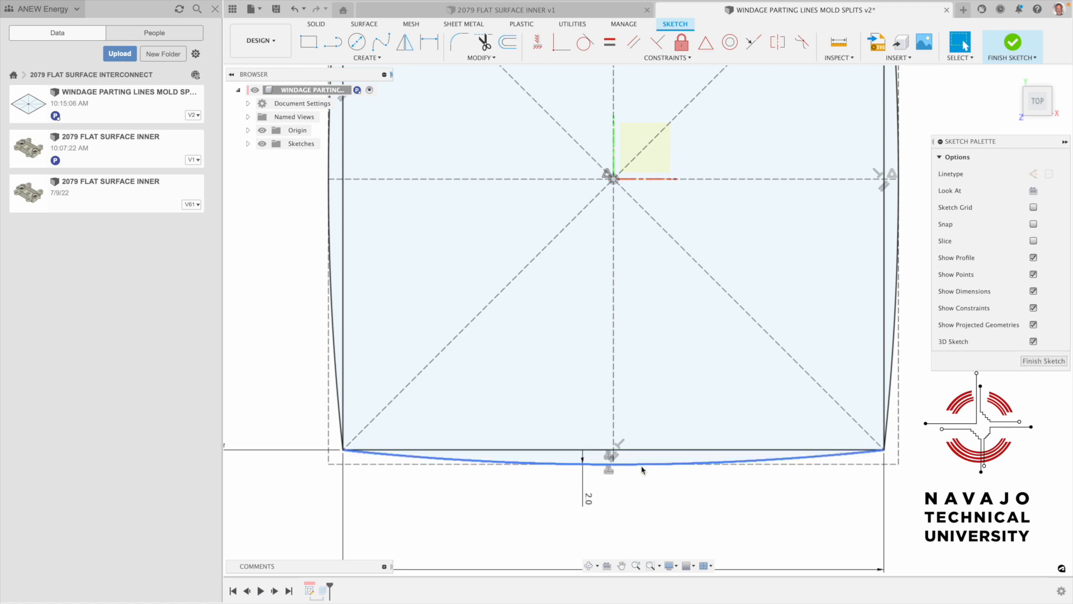
# - Set the lower arc's bulge dimension to 0.25 mm, move it closer to the outline's midpoint and finish the sketch
pyautogui.doubleClick(588, 497)
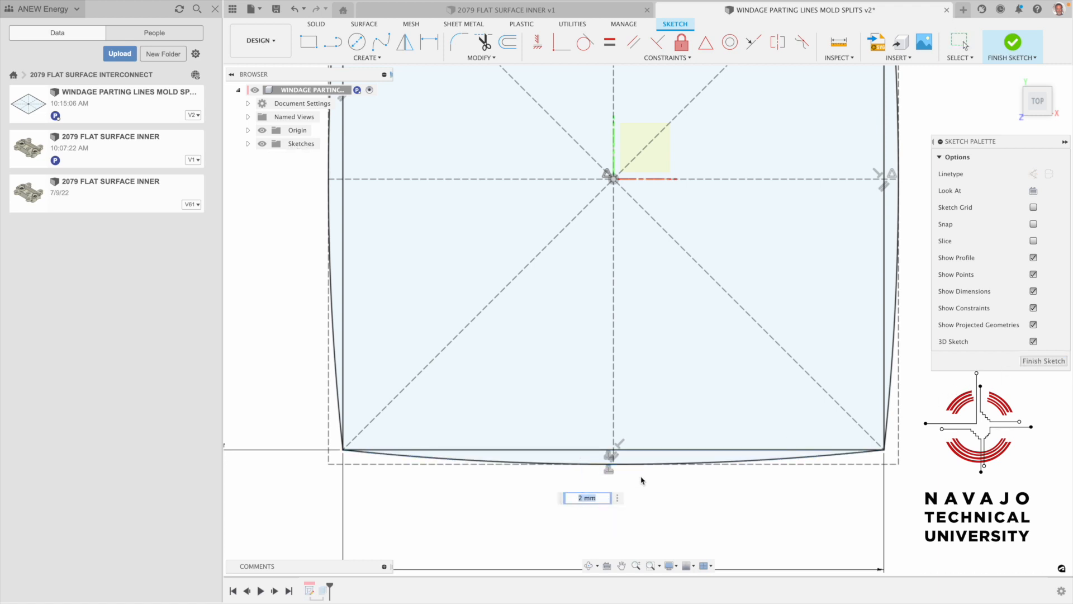
pyautogui.write('.25')
pyautogui.press('Return')
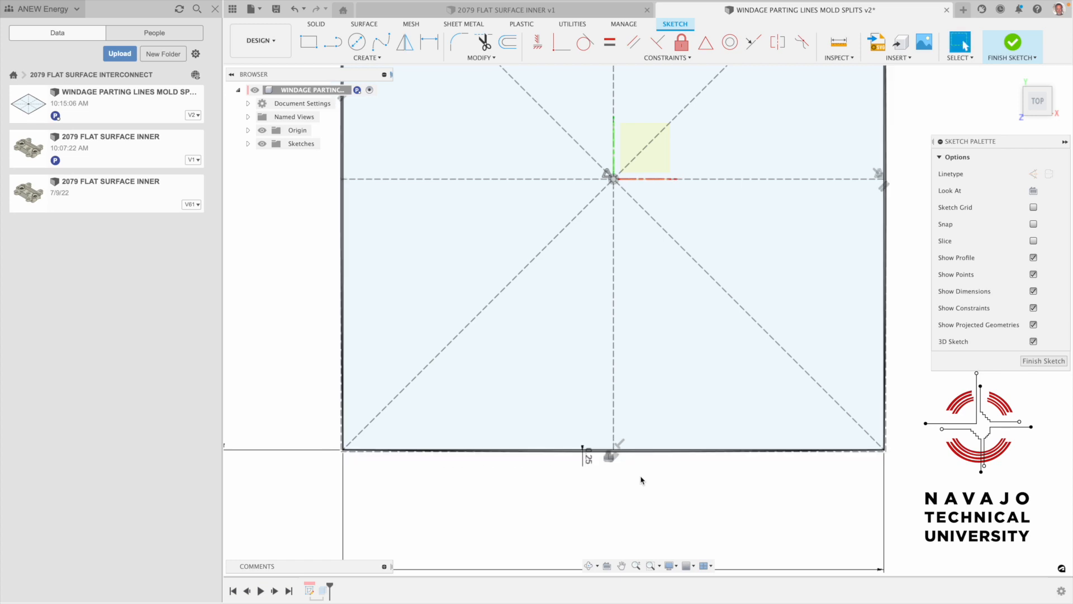
pyautogui.scroll(3, 632, 475)
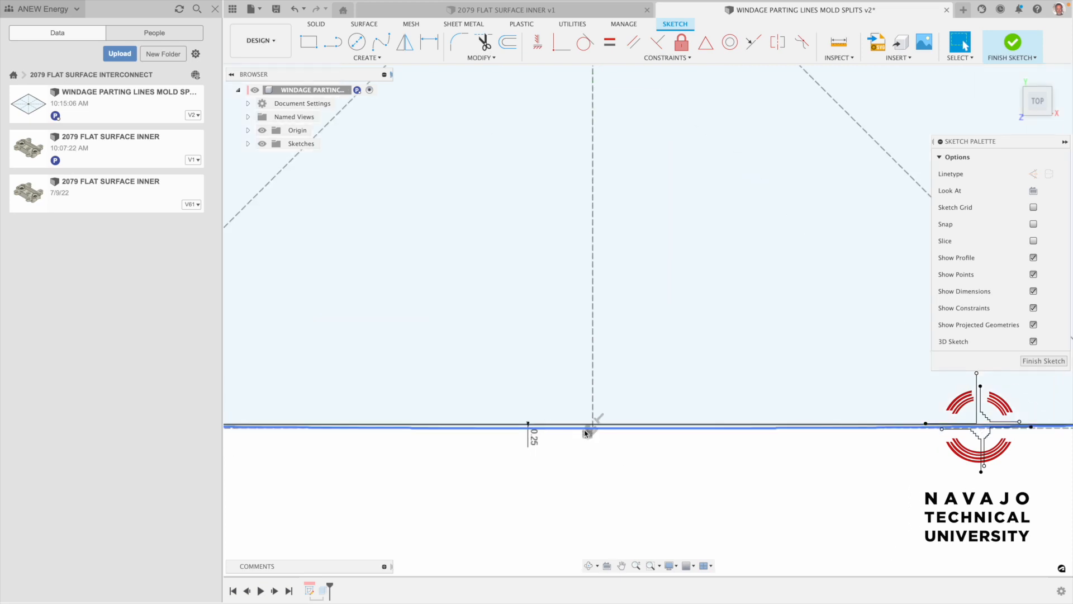
pyautogui.moveTo(531, 442); pyautogui.dragTo(568, 453)
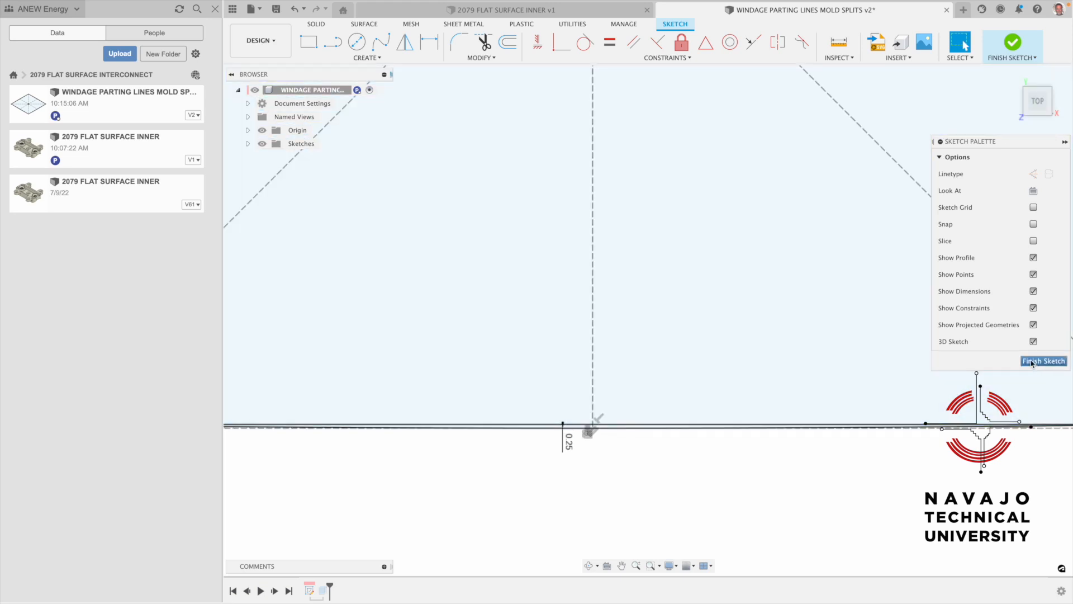
pyautogui.click(1043, 361)
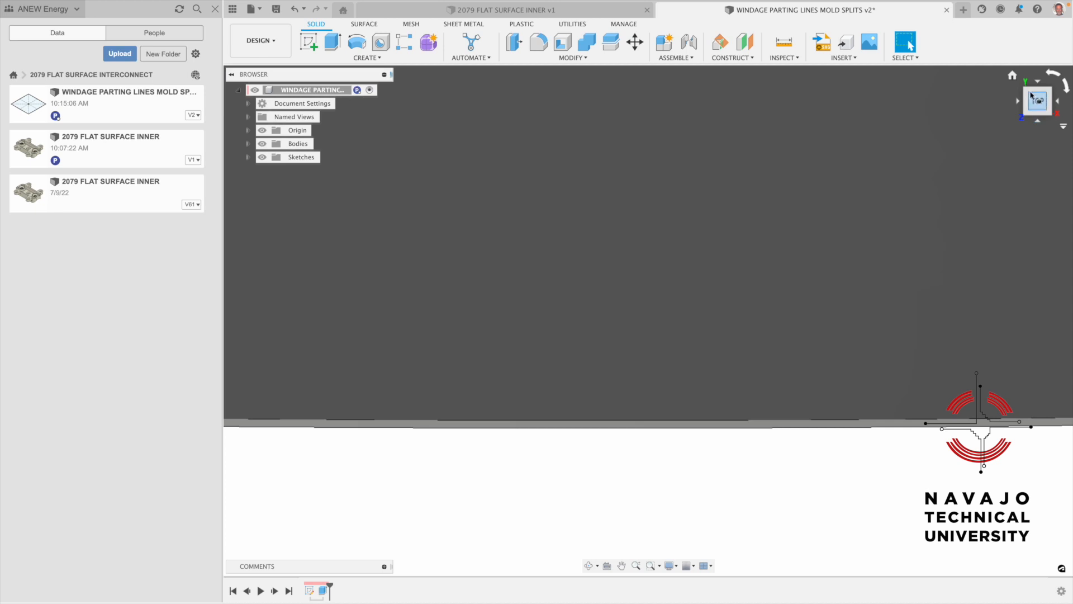
pyautogui.click(1012, 75)
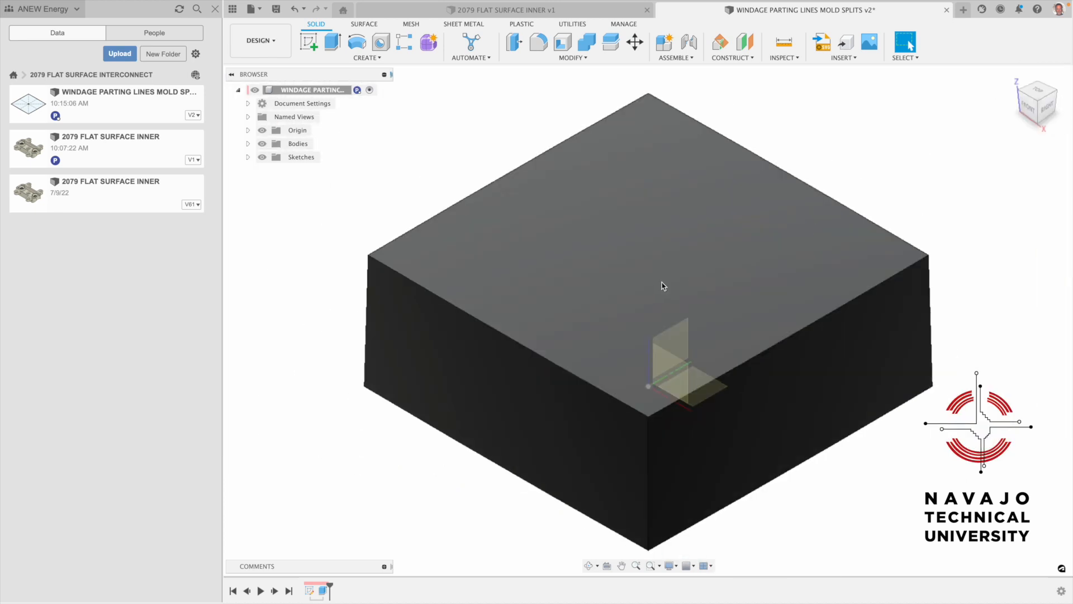
# - Start a fillet and select the block's four vertical corner edges for it
pyautogui.press('f')
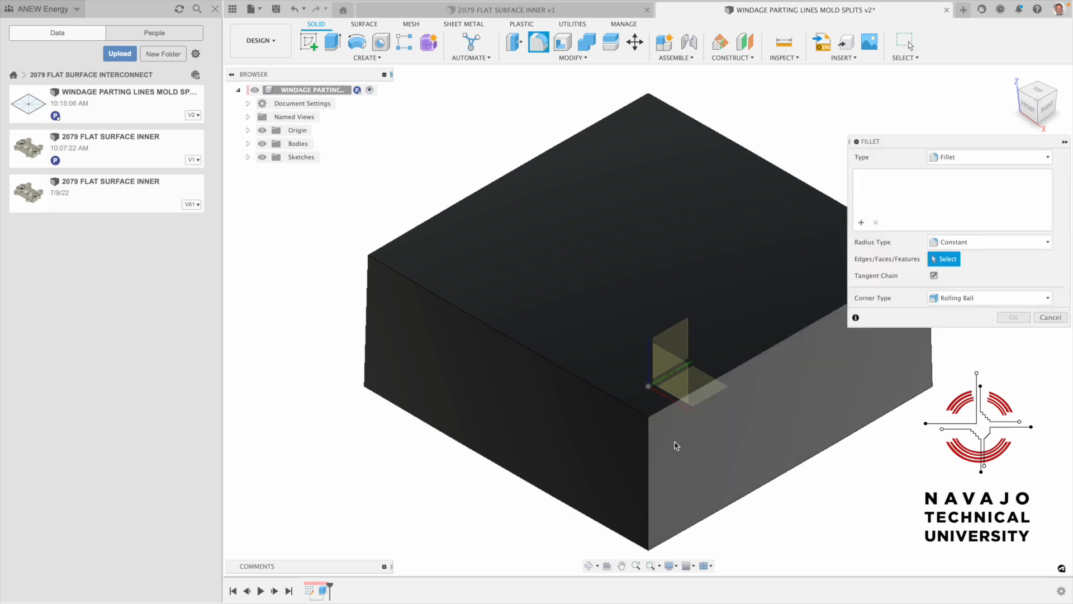
pyautogui.click(649, 451)
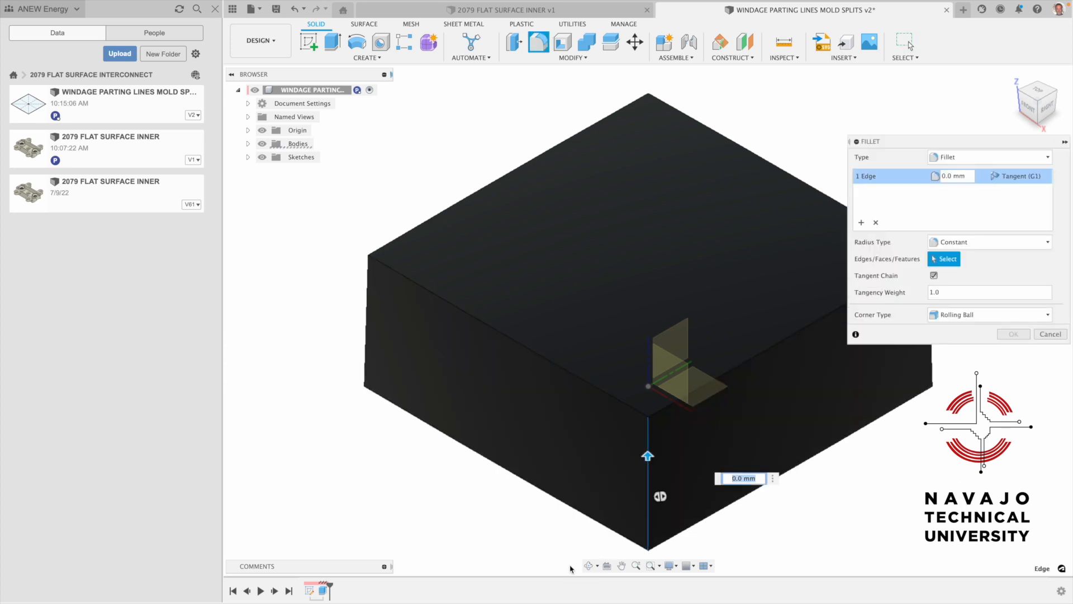
pyautogui.click(590, 566)
pyautogui.moveTo(598, 380); pyautogui.dragTo(696, 353)
pyautogui.press('Escape')
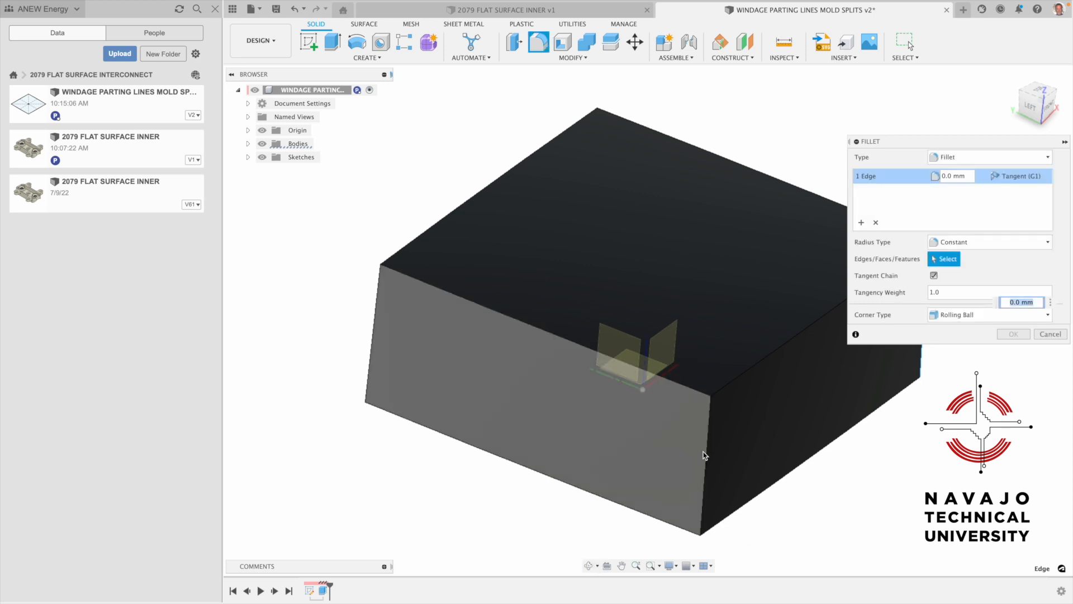
pyautogui.click(706, 455)
pyautogui.moveTo(386, 350); pyautogui.dragTo(462, 374, button='middle')
pyautogui.scroll(1, 462, 378)
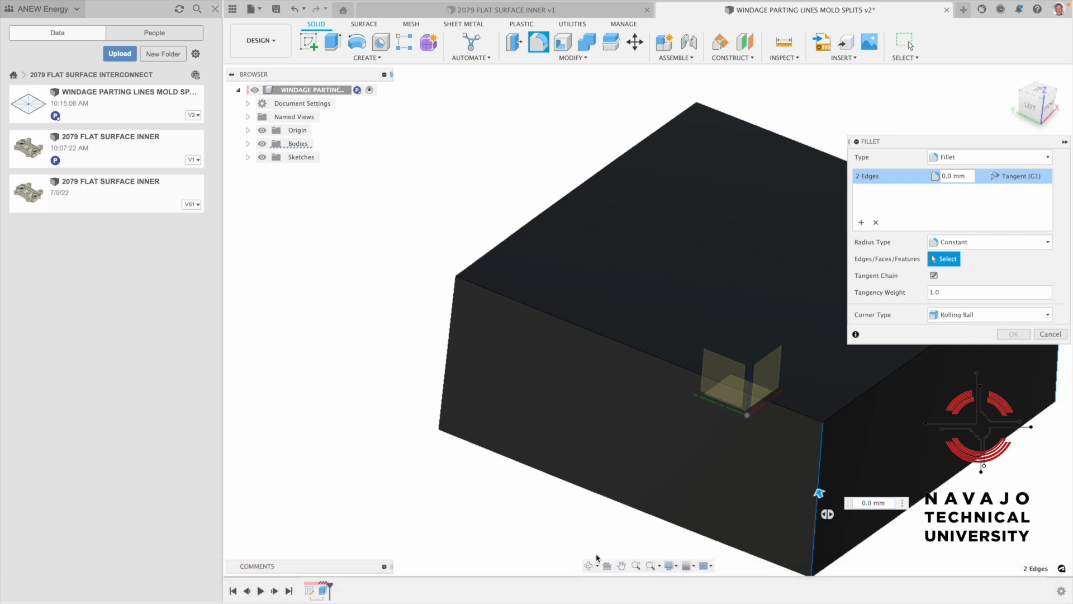
pyautogui.click(588, 565)
pyautogui.moveTo(694, 392); pyautogui.dragTo(639, 447)
pyautogui.press('Escape')
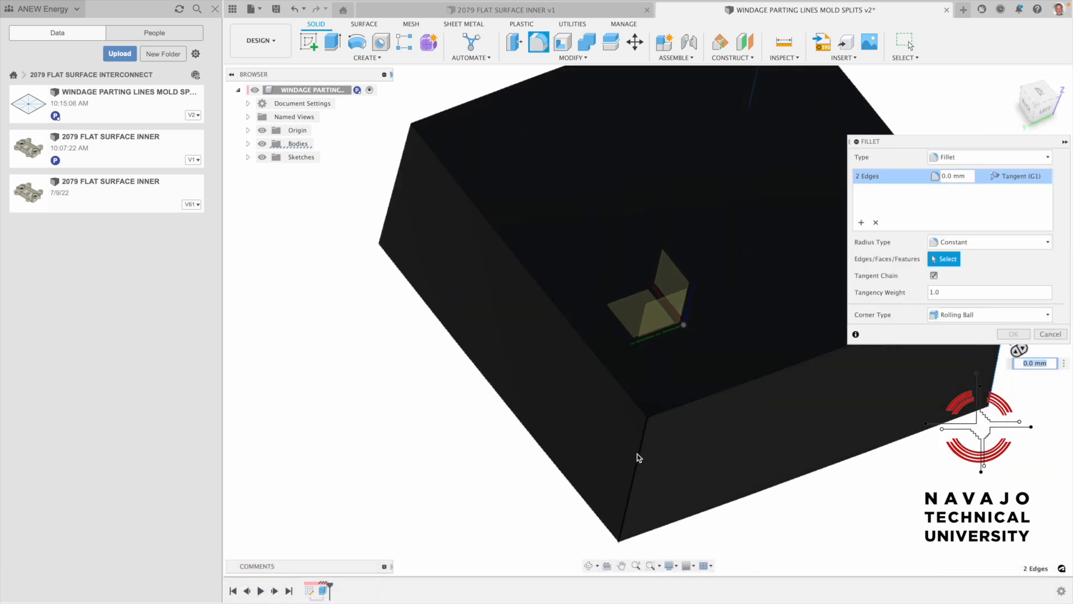
pyautogui.click(638, 456)
pyautogui.click(402, 156)
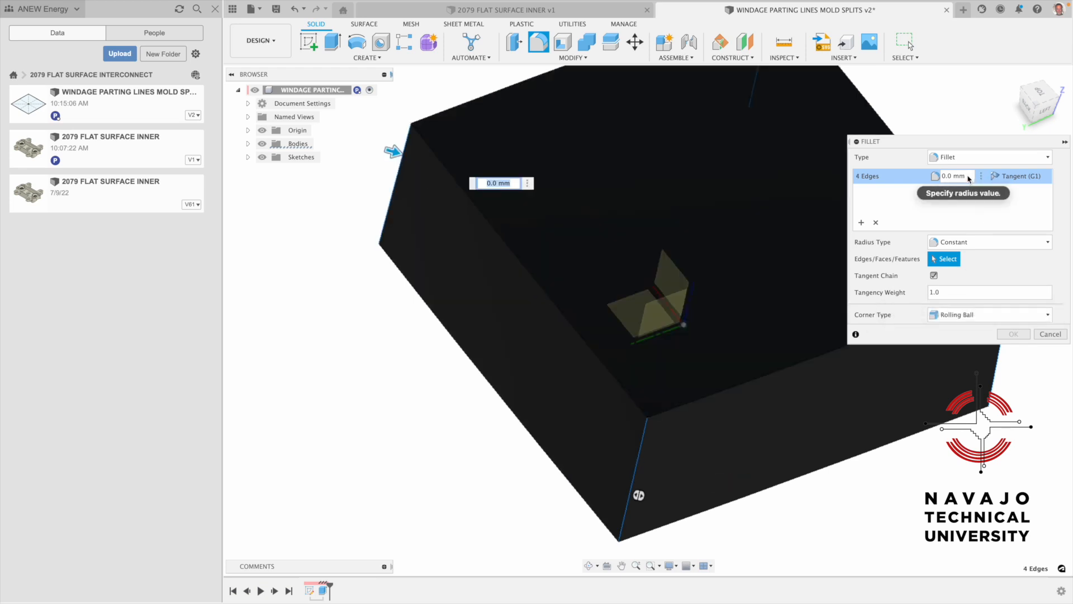
# - Give the four selected corner edges a 10 mm fillet radius and apply the fillet
pyautogui.click(957, 176)
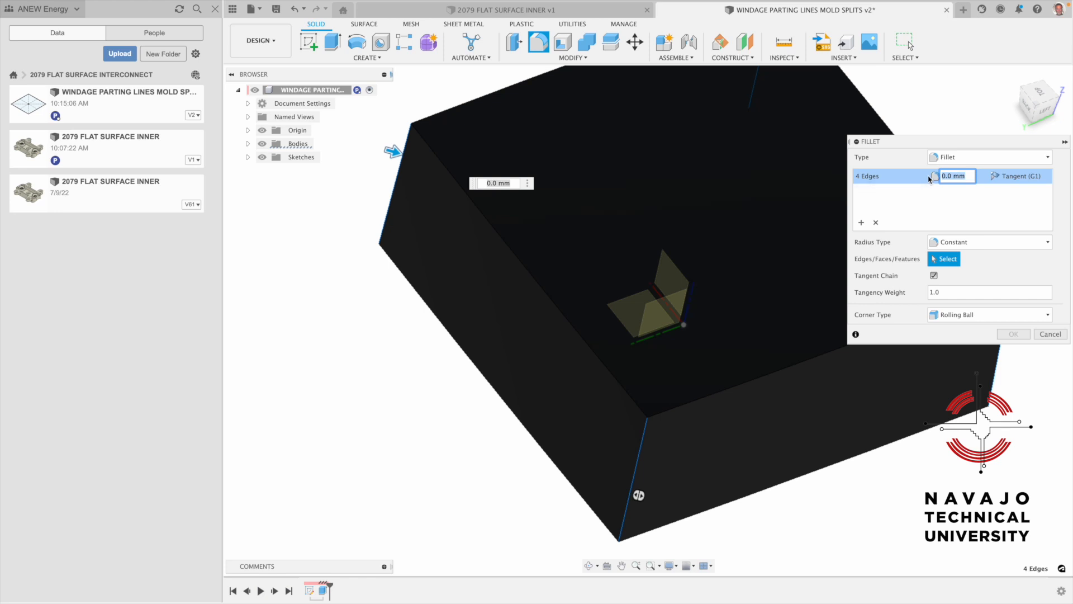
pyautogui.write('20')
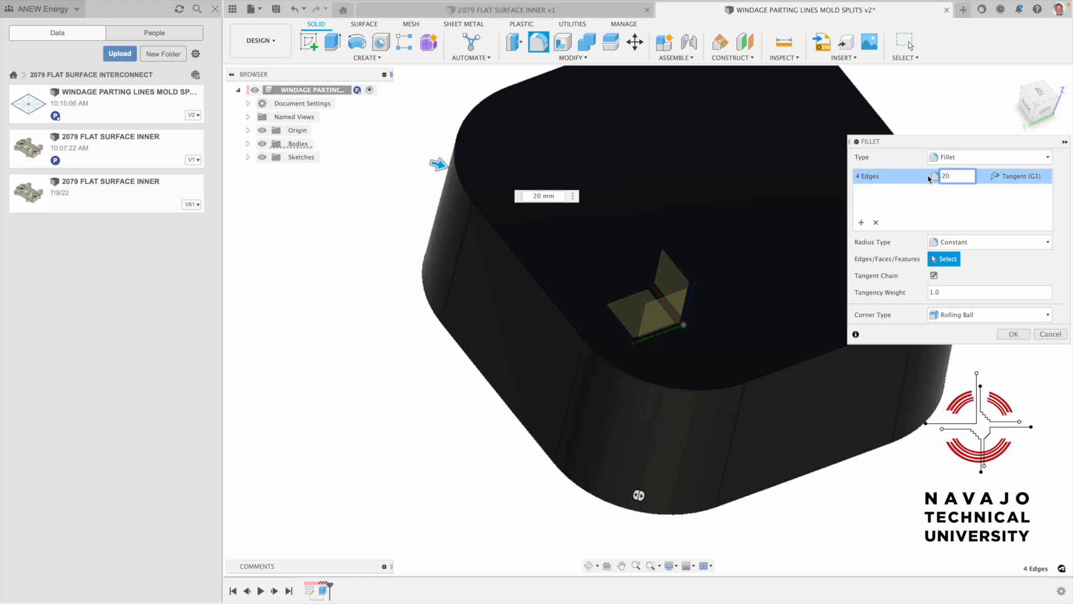
pyautogui.press('BackSpace')
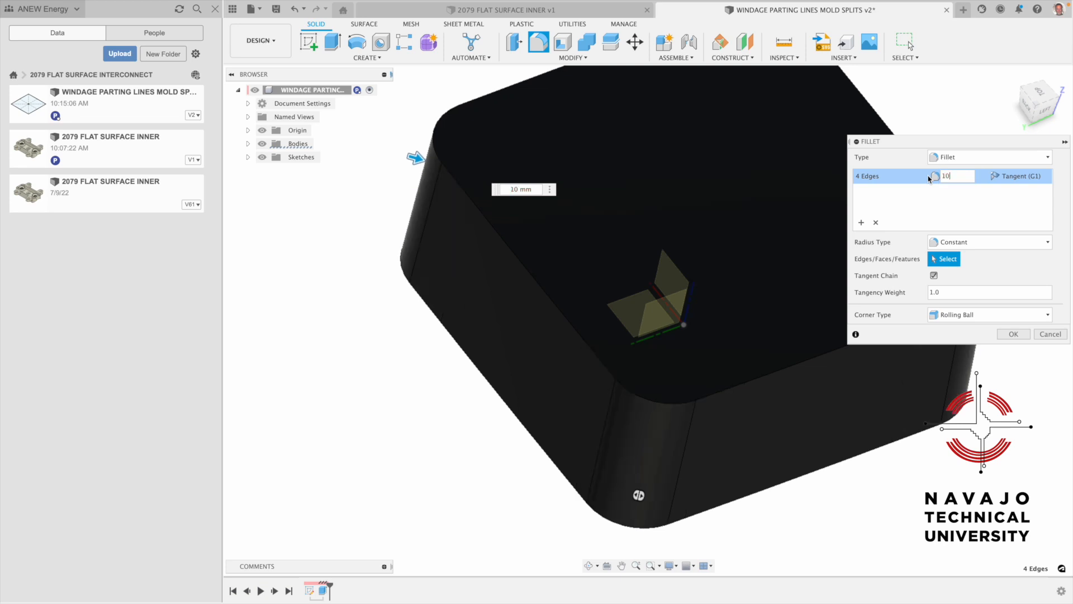
pyautogui.press('Return')
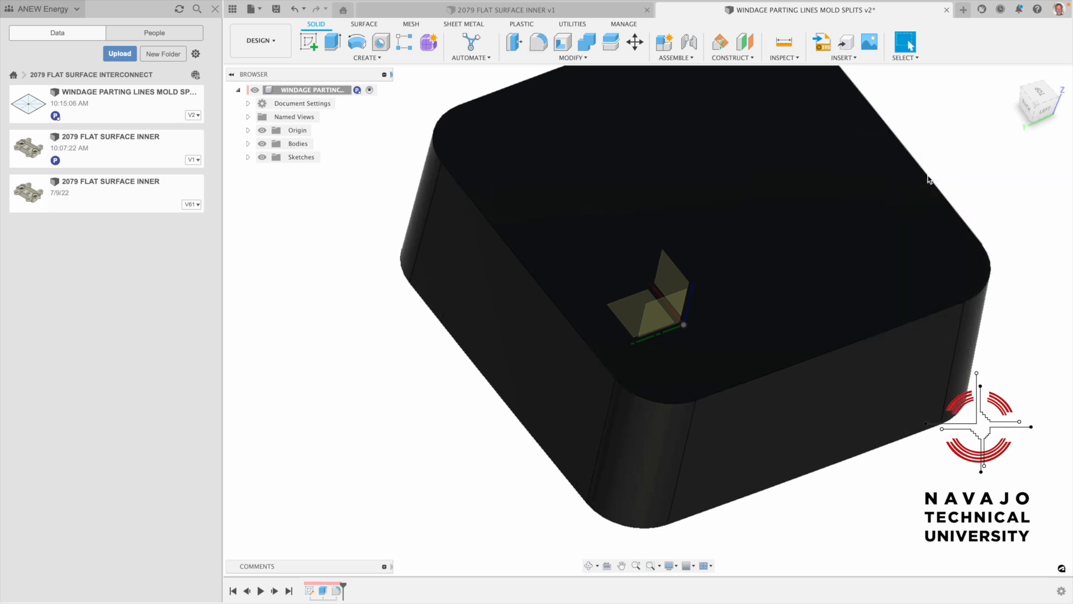
# - Fillet the continuous chain of edges around the block's top face
pyautogui.press('f')
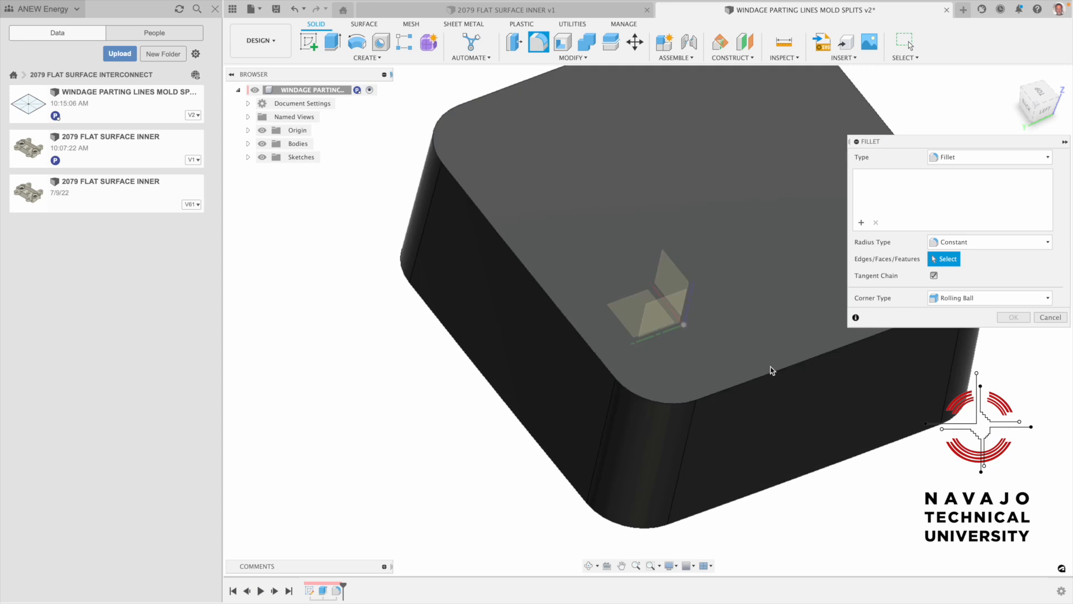
pyautogui.click(773, 370)
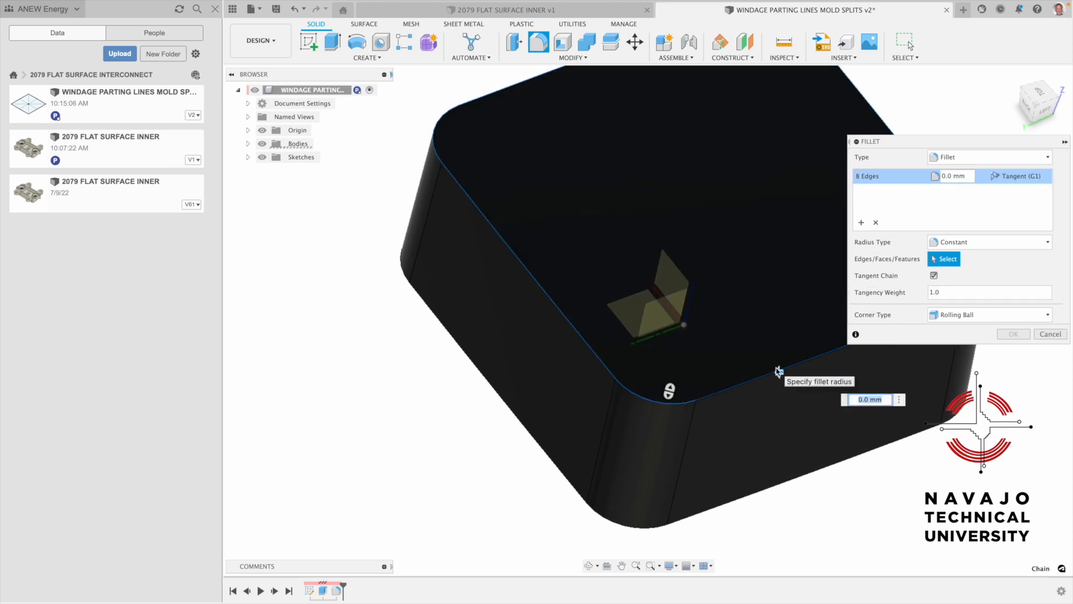
pyautogui.press('Return')
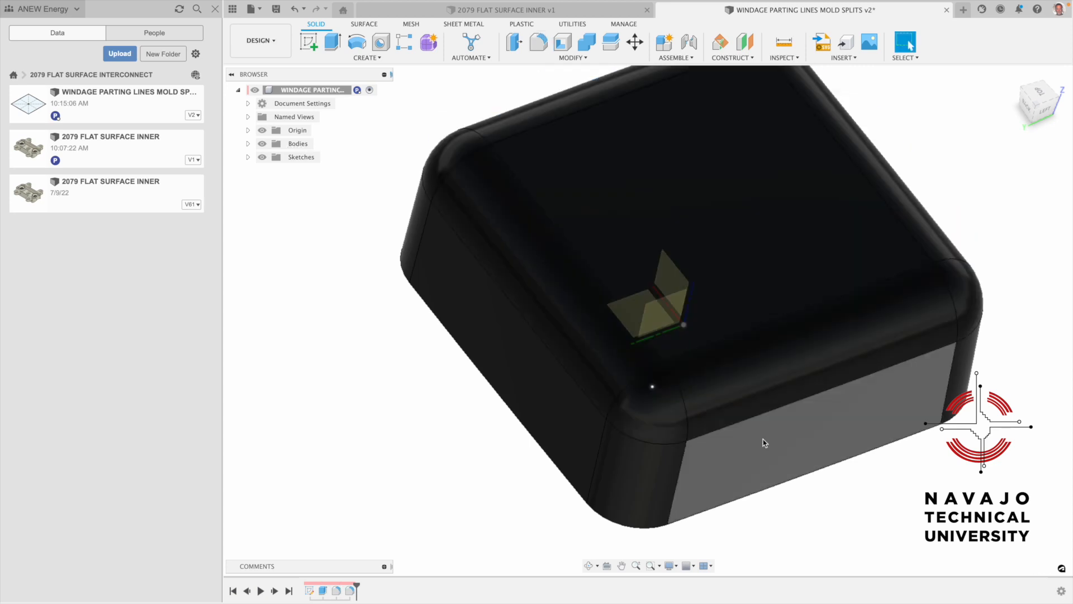
# - Turn on the display of component colors and clear the selection of the block's bottom face
pyautogui.click(589, 566)
pyautogui.moveTo(608, 457); pyautogui.dragTo(609, 357)
pyautogui.press('Escape')
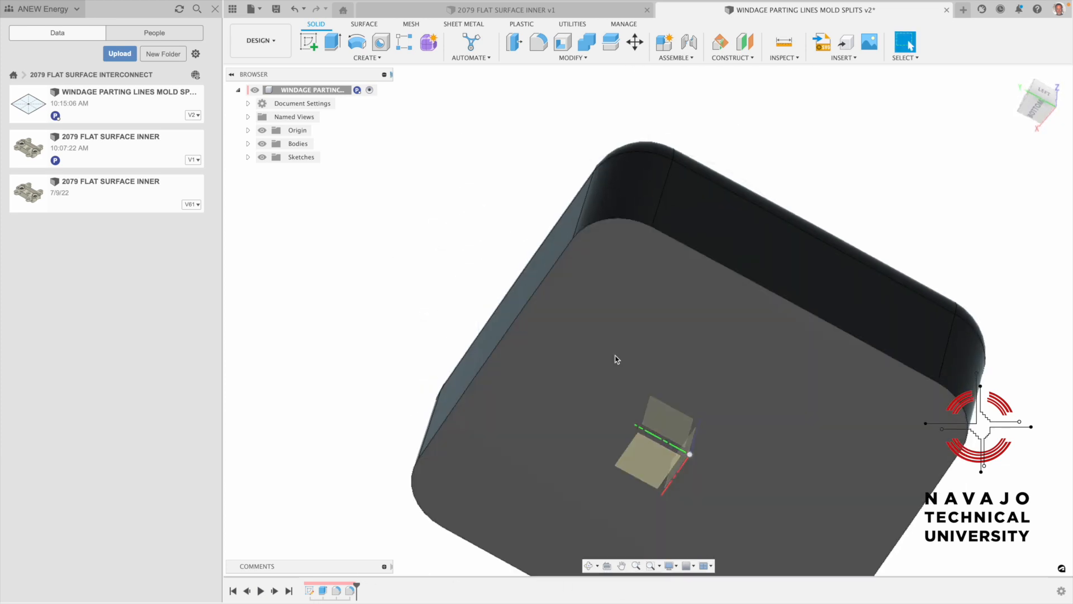
pyautogui.click(615, 333)
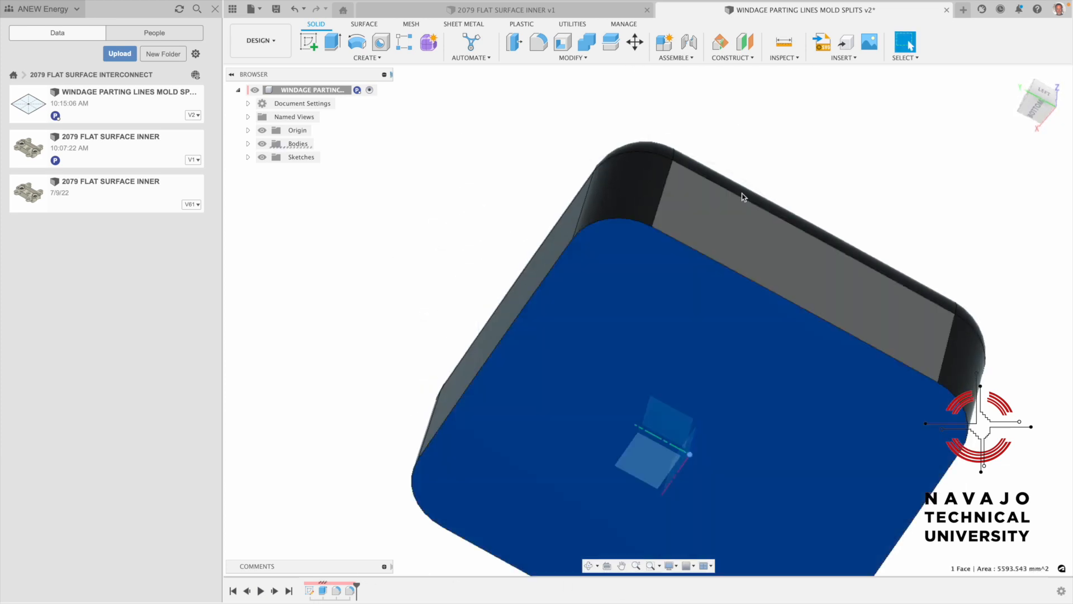
pyautogui.click(843, 57)
pyautogui.click(784, 58)
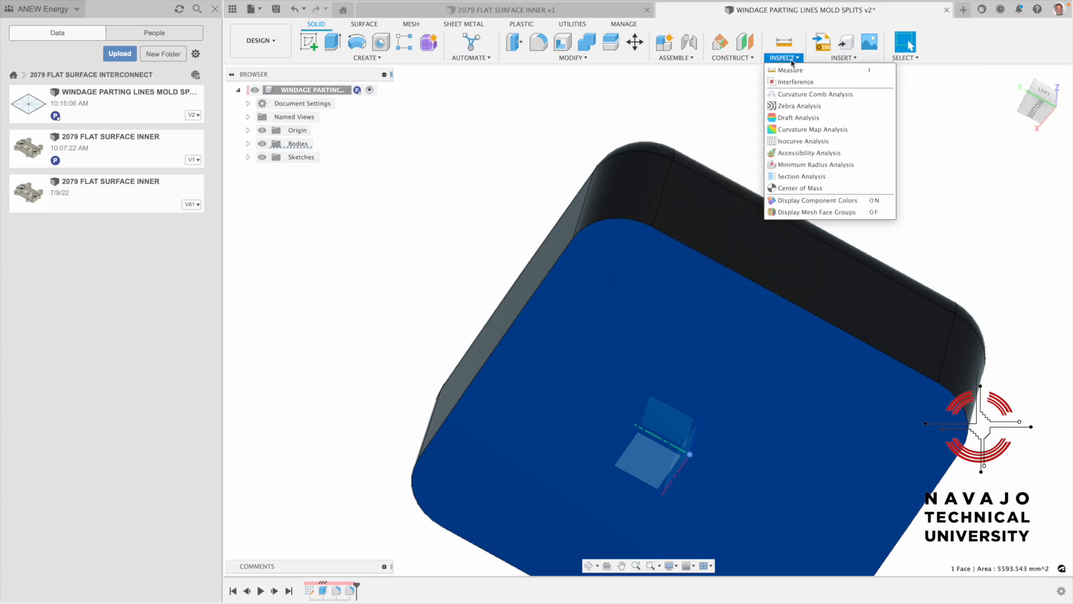
pyautogui.click(810, 201)
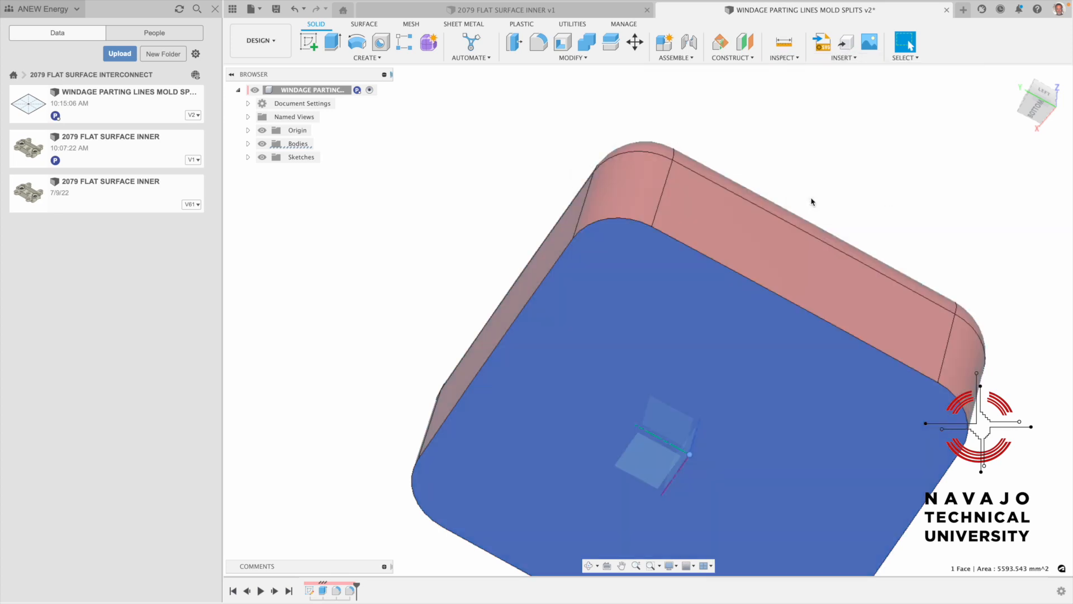
pyautogui.click(845, 159)
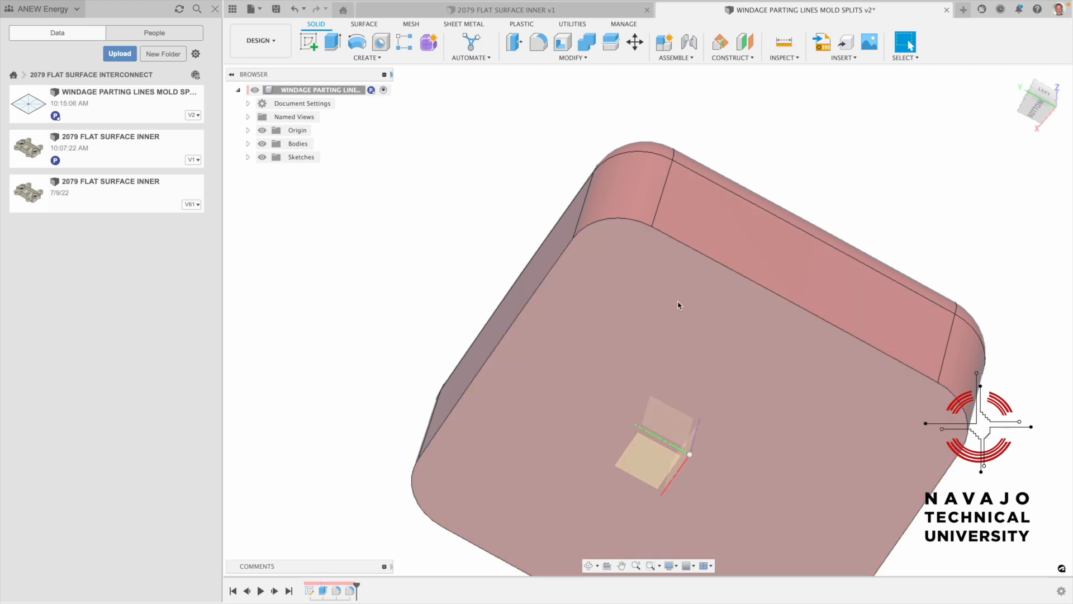
# - Shell the block through its bottom face with an inside thickness of 3 mm
pyautogui.click(638, 352)
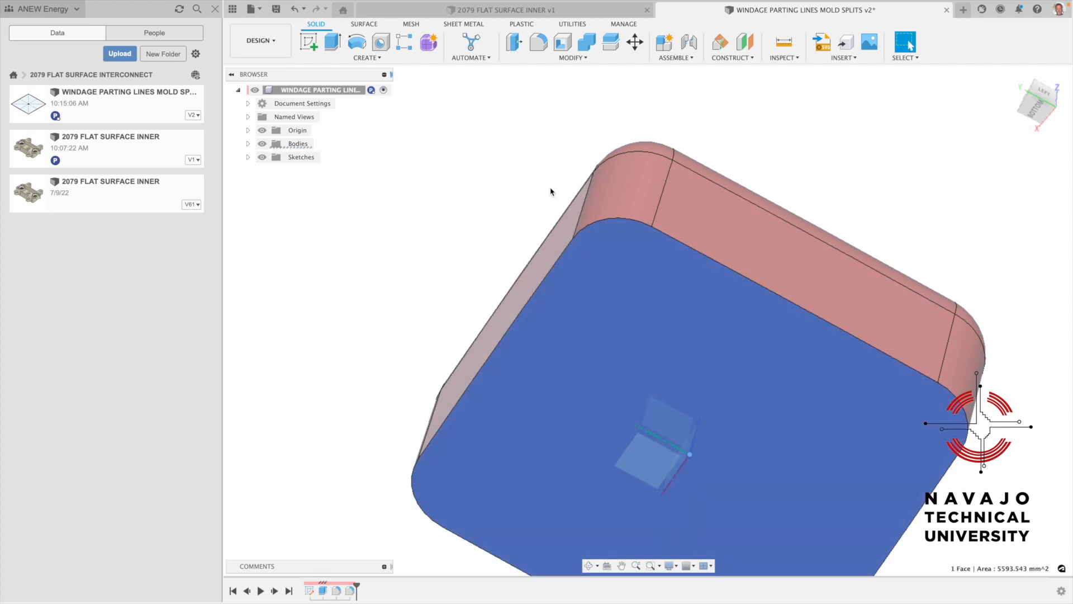
pyautogui.click(564, 45)
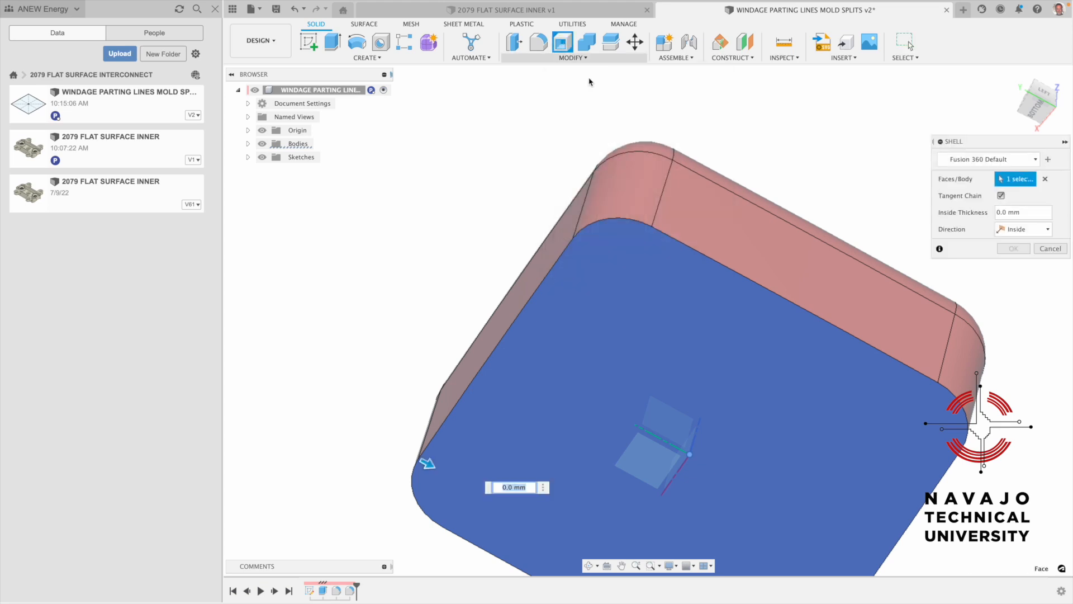
pyautogui.click(1036, 212)
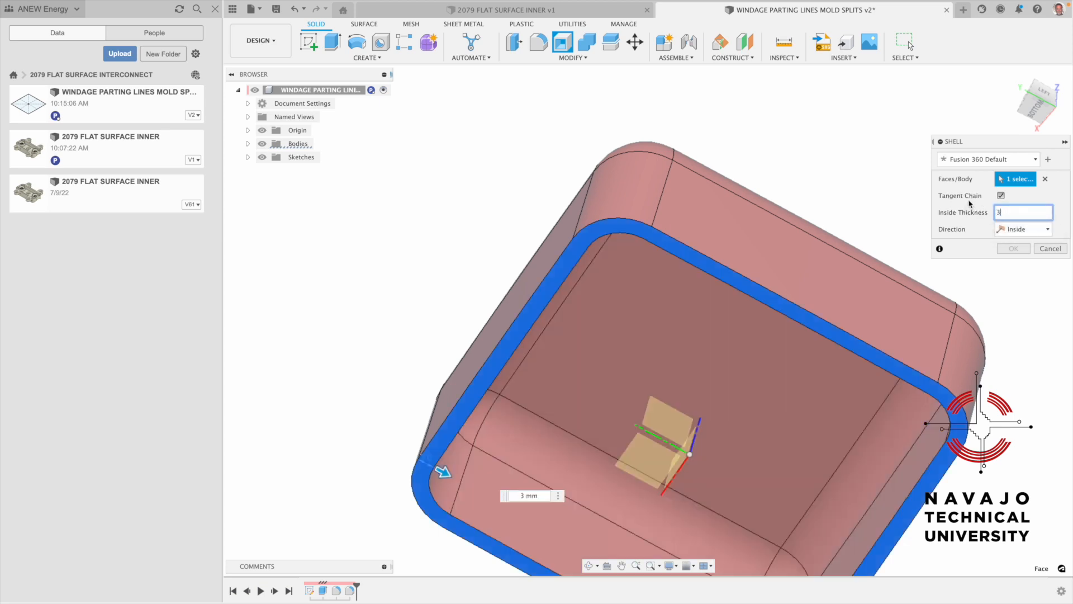
pyautogui.press('Return')
pyautogui.scroll(-3, 922, 229)
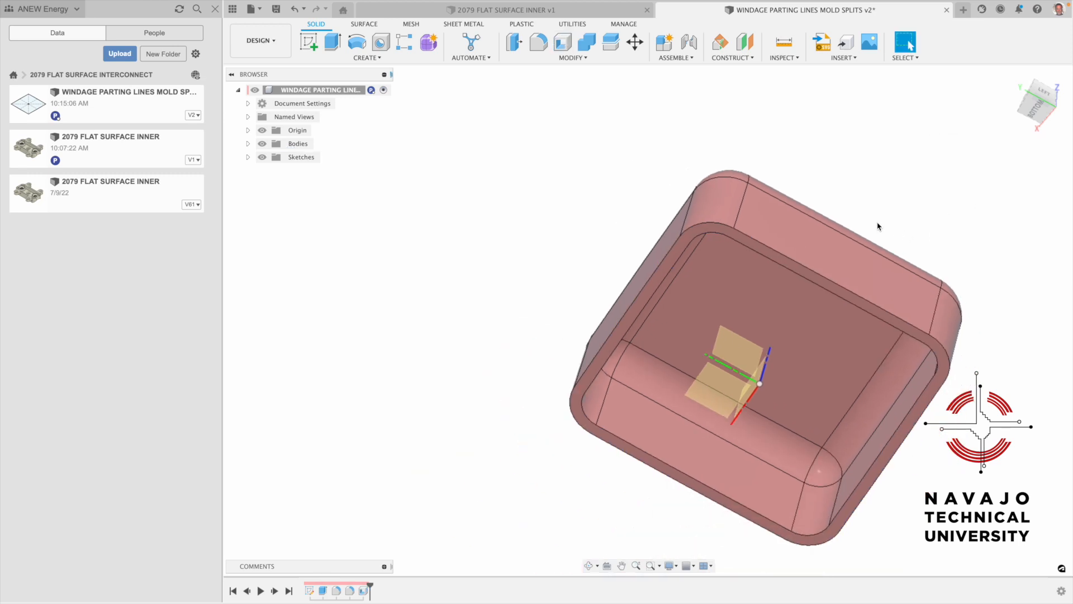
# - Examine the shelled part from above, from its open underside and from the front
pyautogui.click(1013, 76)
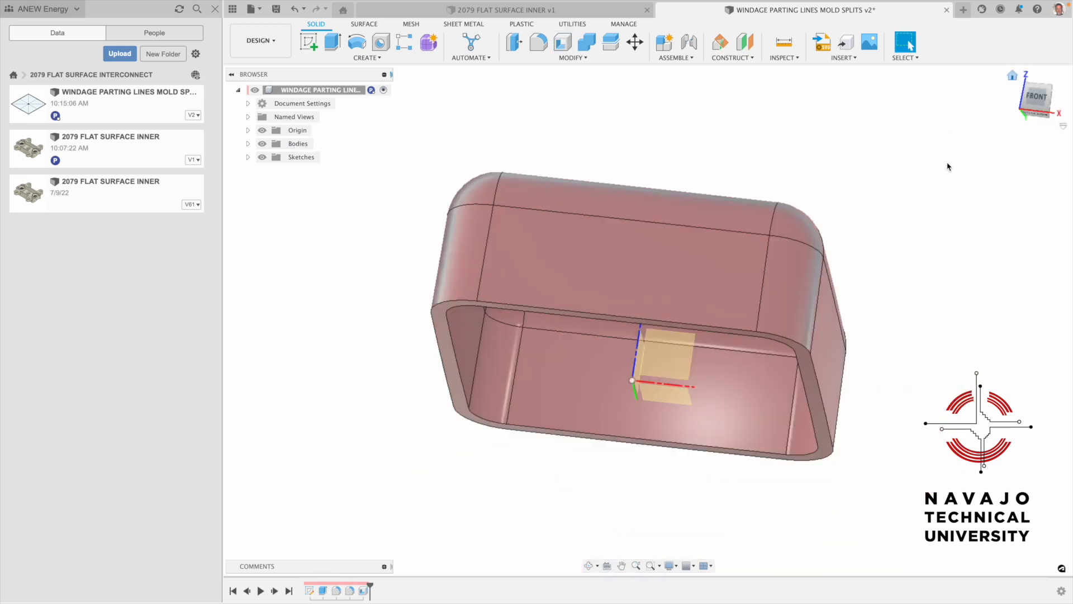
pyautogui.click(652, 240)
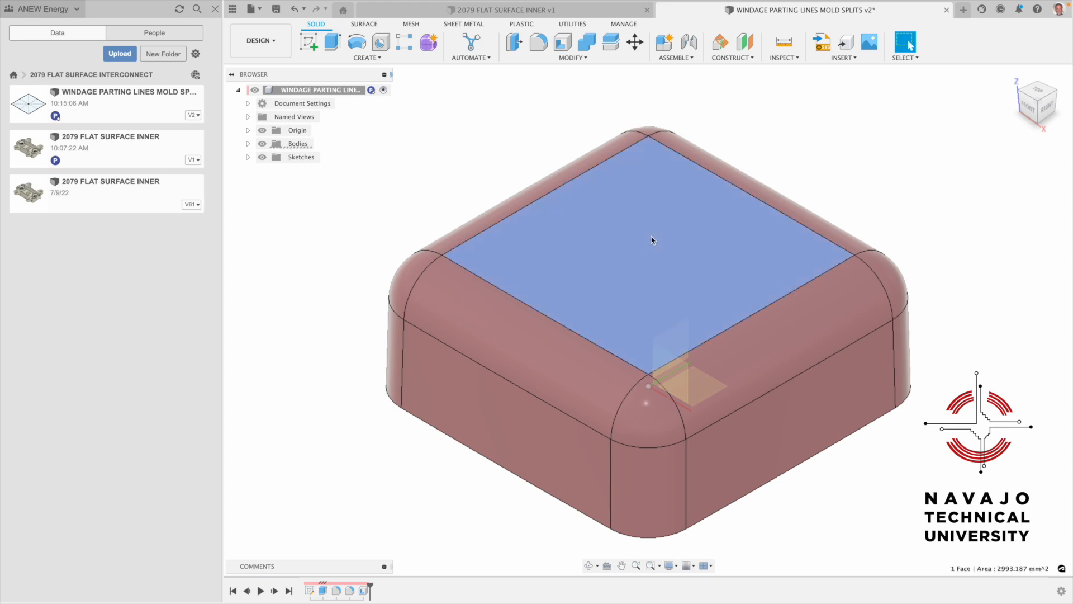
pyautogui.scroll(-2, 651, 240)
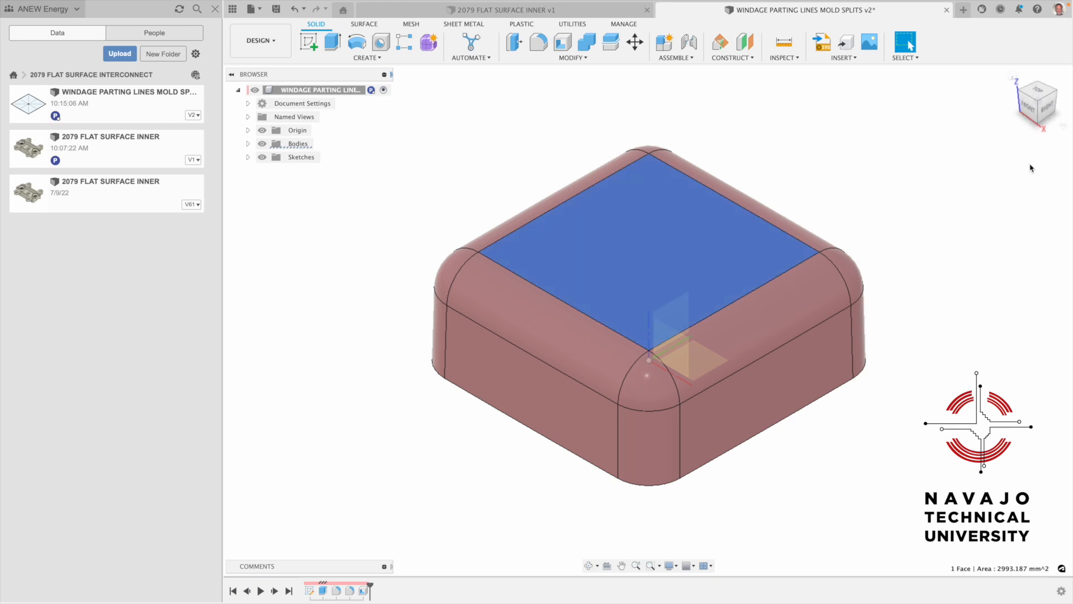
pyautogui.click(589, 565)
pyautogui.moveTo(611, 427); pyautogui.dragTo(637, 351)
pyautogui.rightClick(643, 349)
pyautogui.click(680, 349)
pyautogui.click(764, 290)
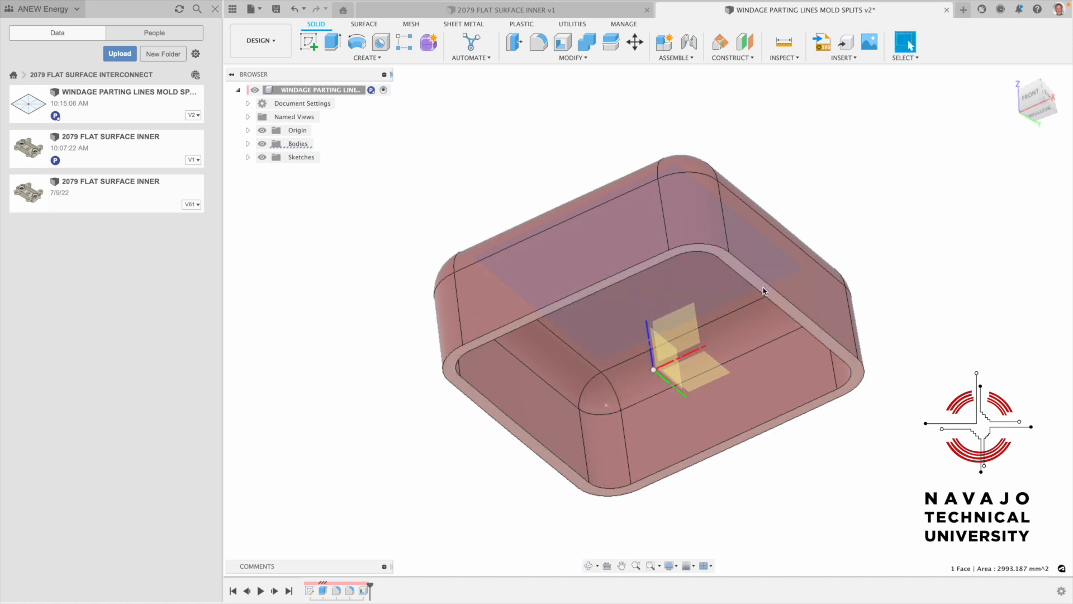
pyautogui.click(1028, 96)
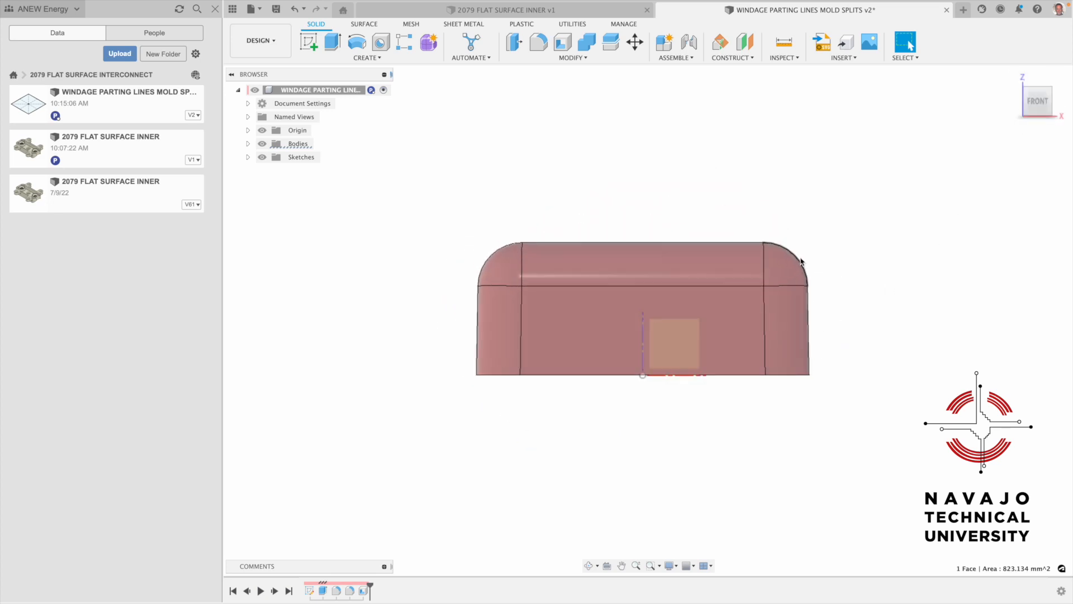
# - Start a new sketch on the vertical YZ origin plane through the shelled part
pyautogui.click(588, 565)
pyautogui.moveTo(695, 400); pyautogui.dragTo(639, 377)
pyautogui.press('Escape')
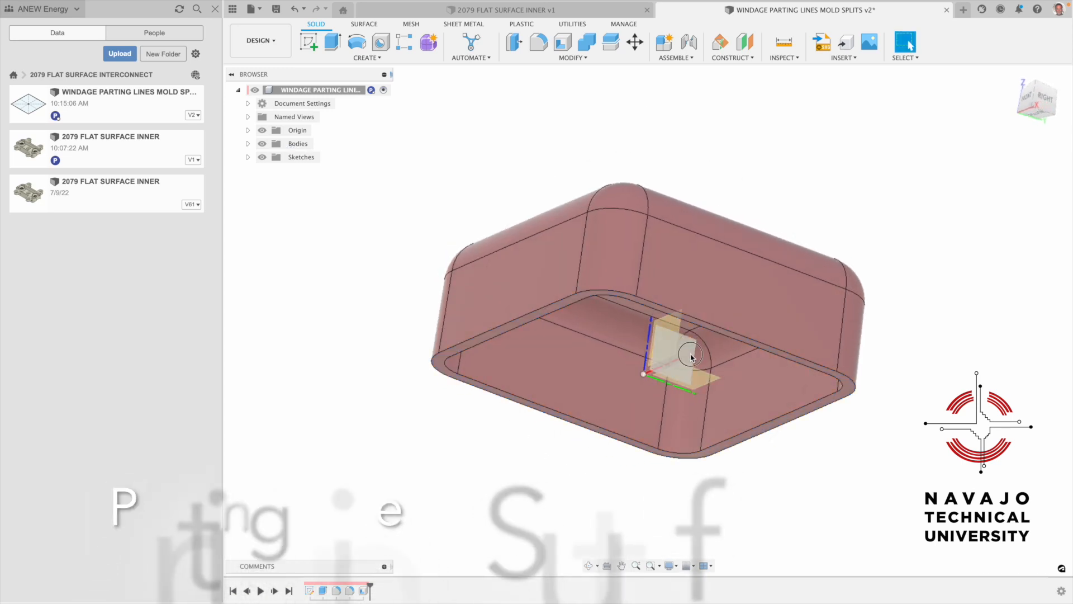
pyautogui.click(314, 45)
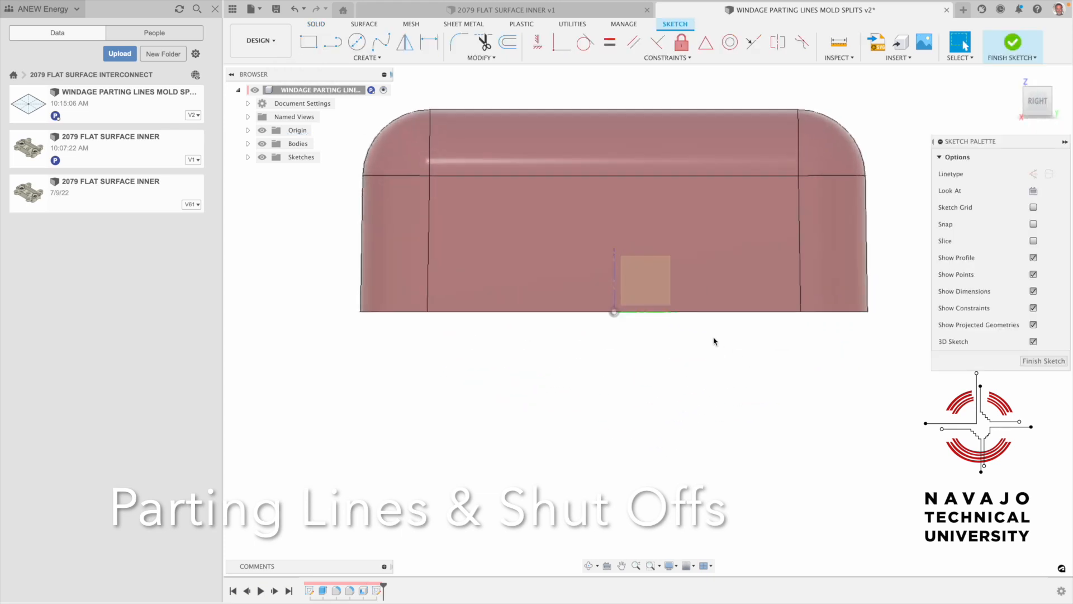
# - Draw a center rectangle centered on the origin point, crossing the part's bottom edge
pyautogui.click(364, 58)
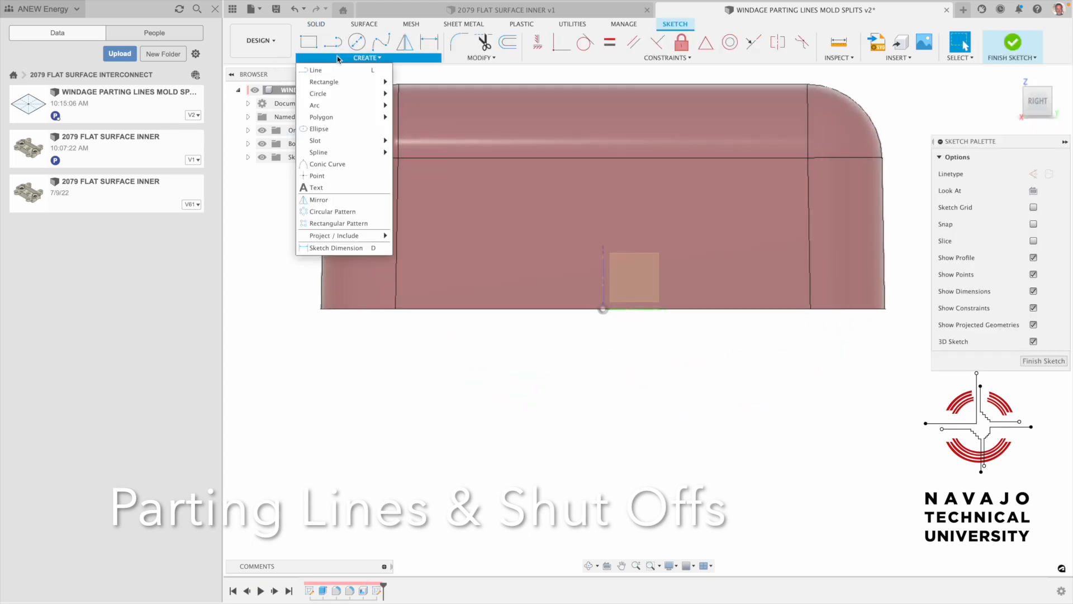
pyautogui.moveTo(363, 82)
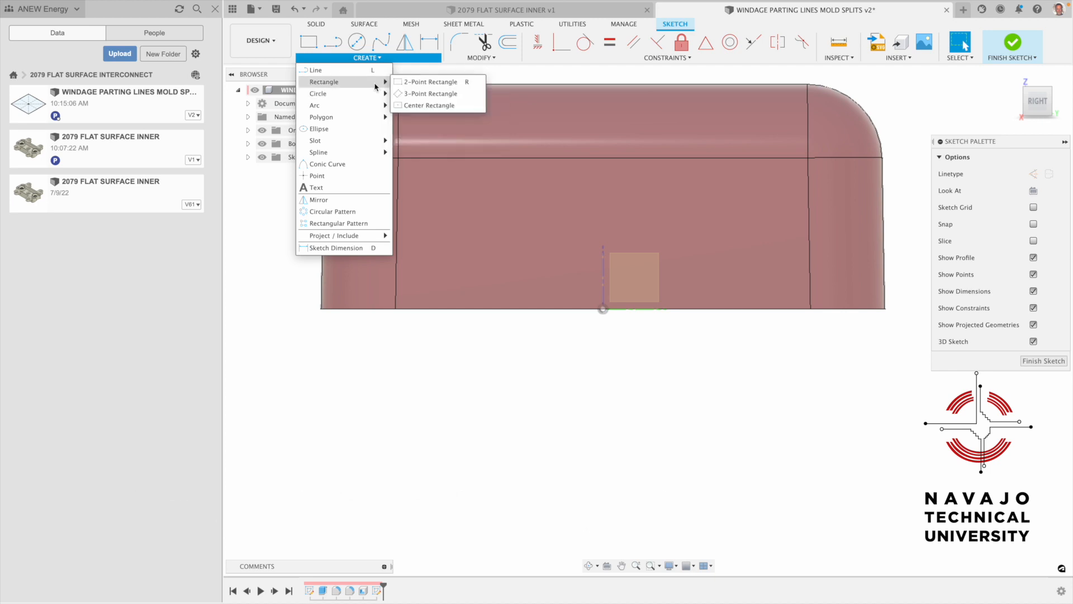
pyautogui.click(413, 106)
pyautogui.click(602, 308)
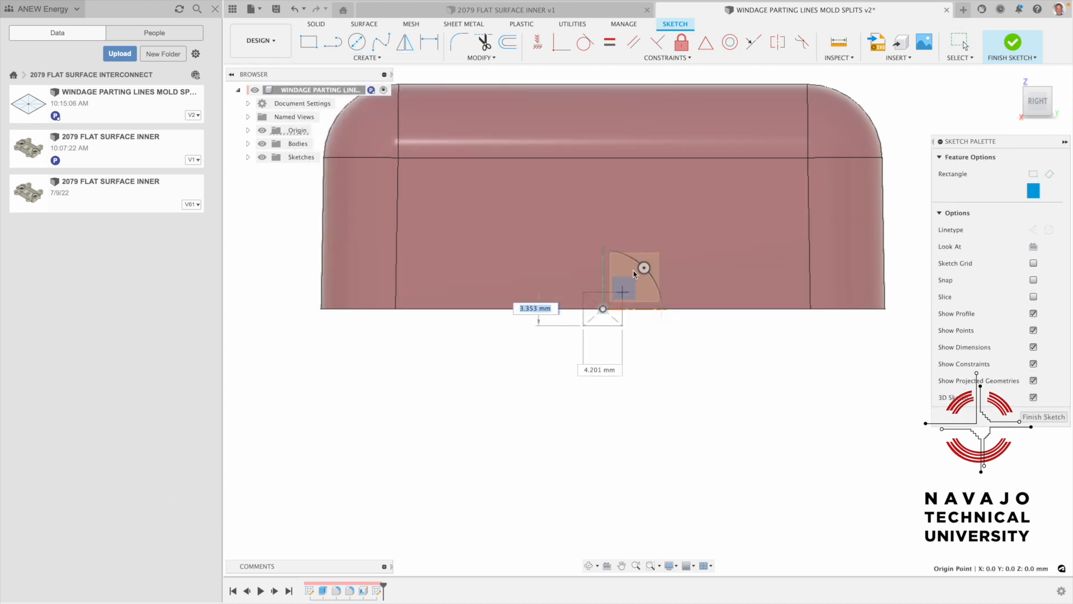
pyautogui.click(647, 205)
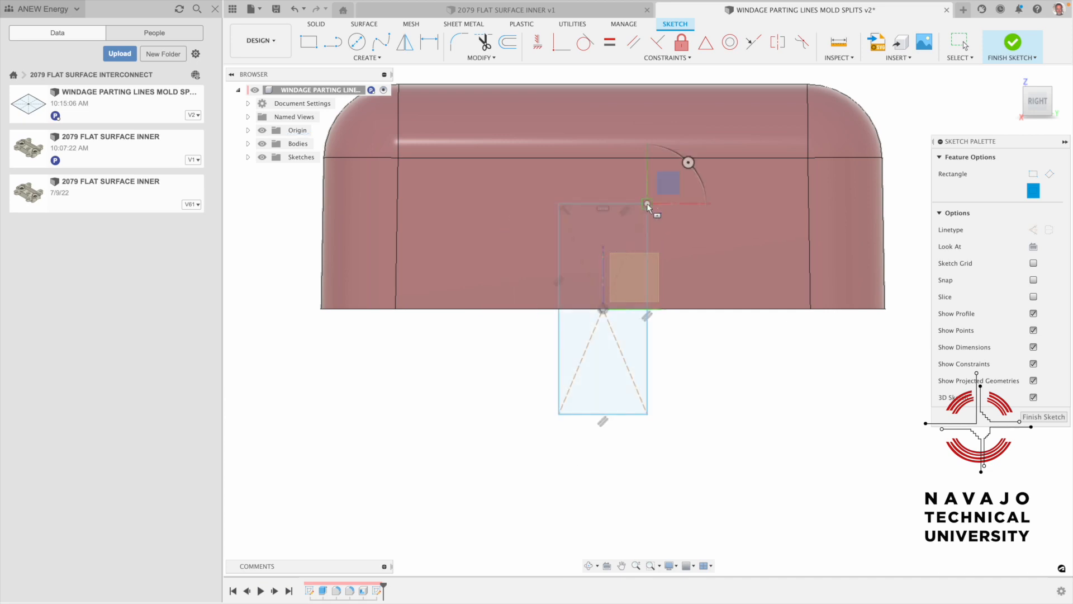
pyautogui.press('Escape')
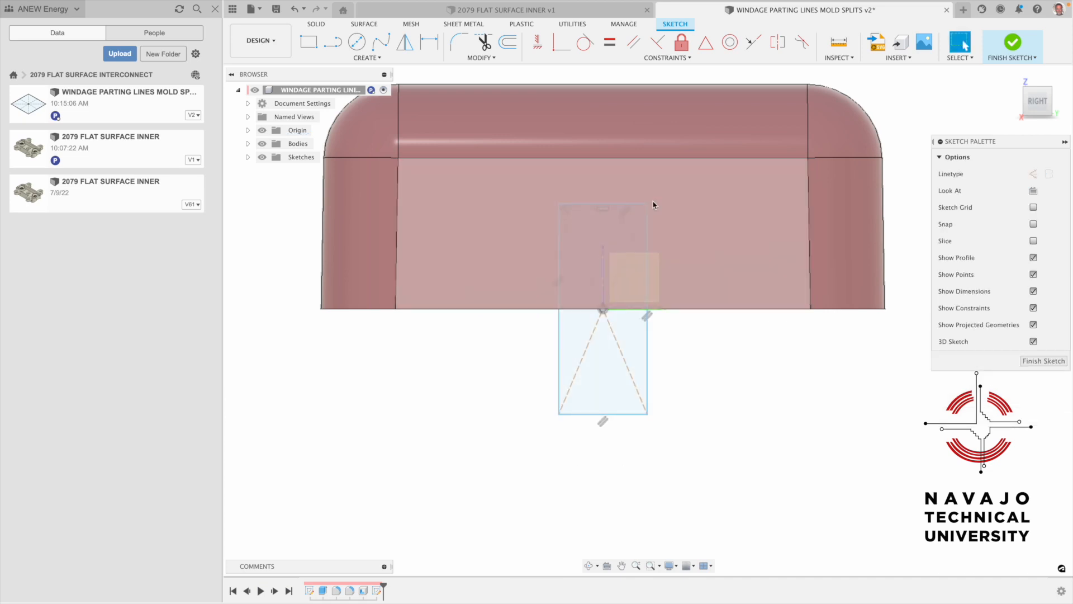
# - Extrude the rectangle symmetrically by 48 mm as a cut to notch both opposite walls of the box
pyautogui.press('e')
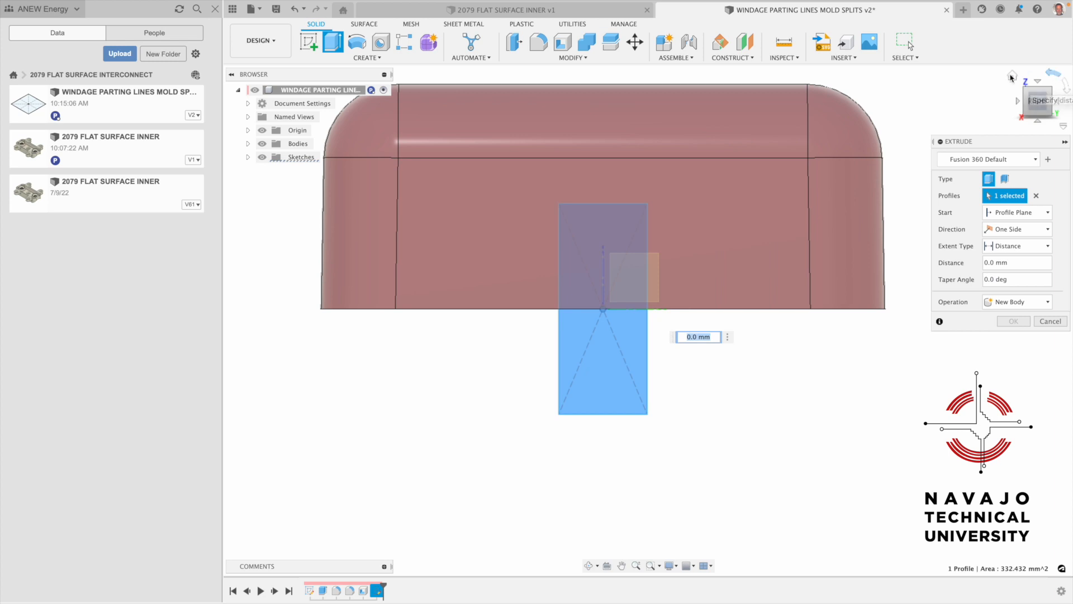
pyautogui.click(1011, 76)
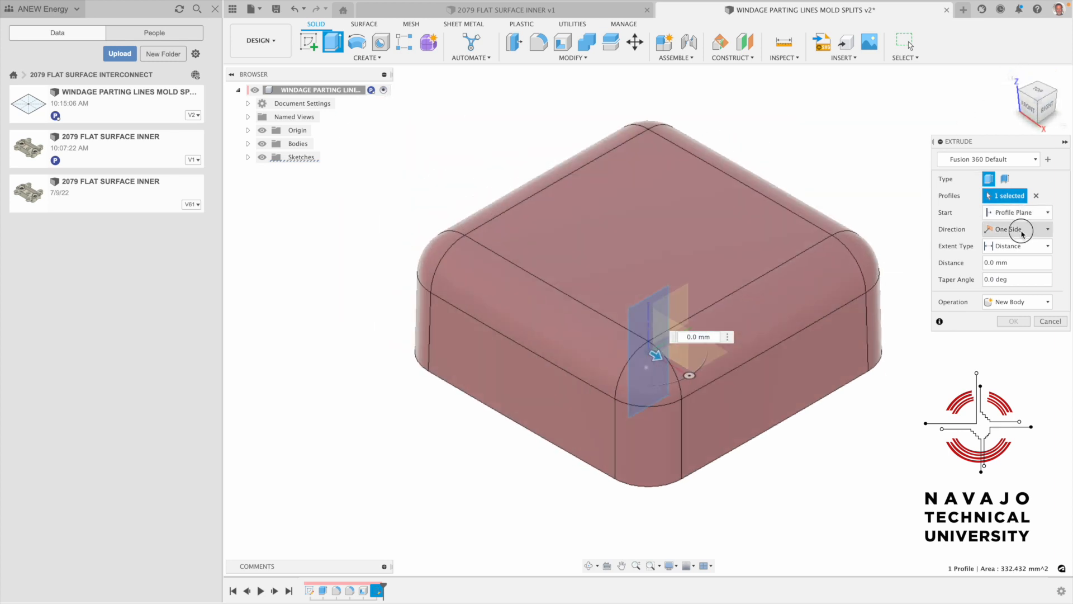
pyautogui.click(1023, 234)
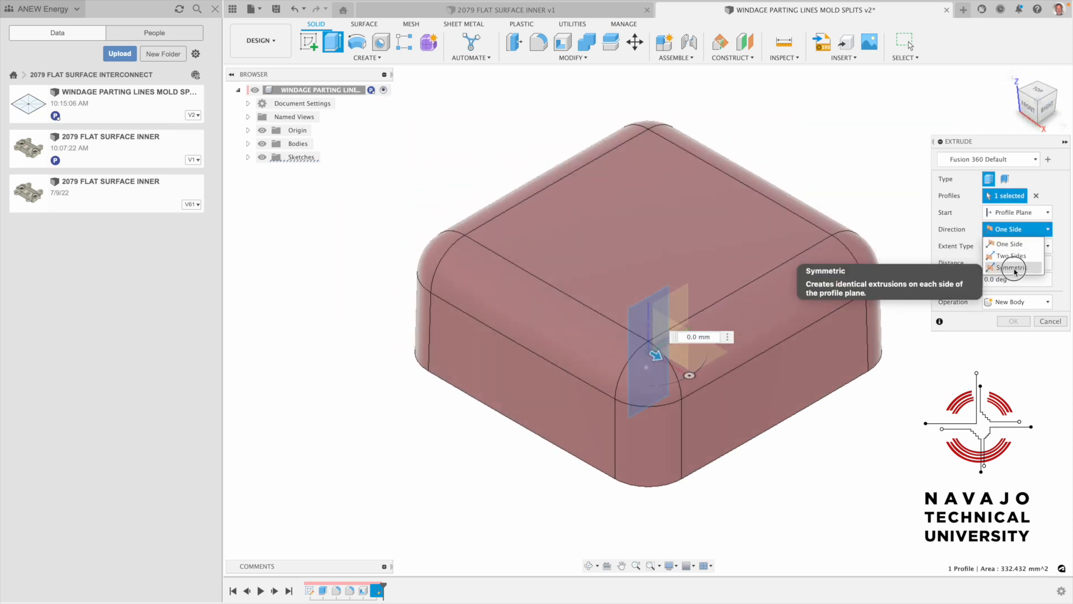
pyautogui.click(1012, 268)
pyautogui.moveTo(654, 355); pyautogui.dragTo(817, 453)
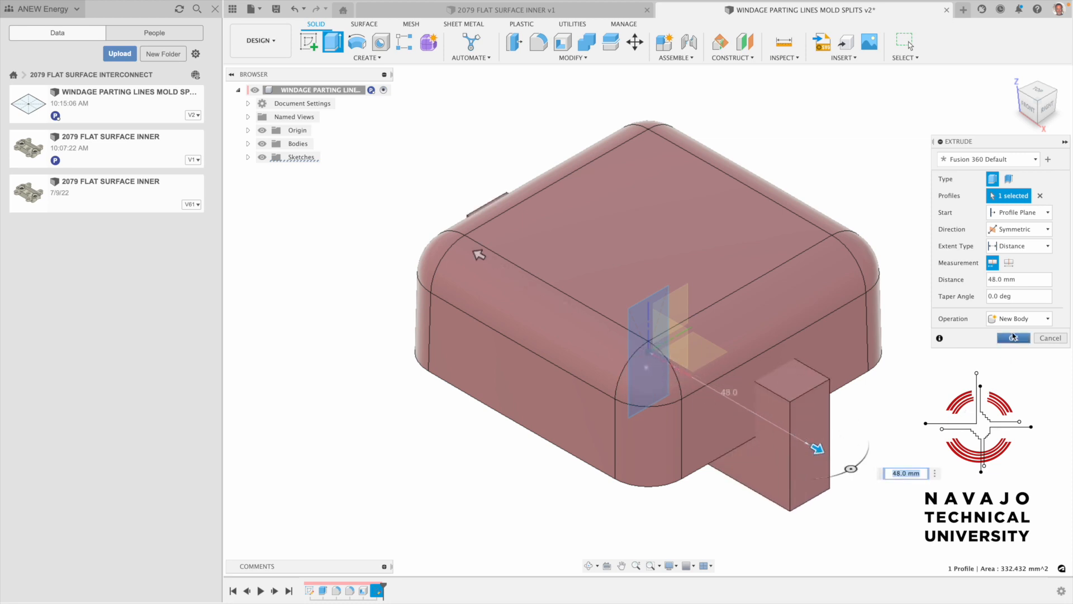
pyautogui.click(1004, 321)
pyautogui.click(1006, 345)
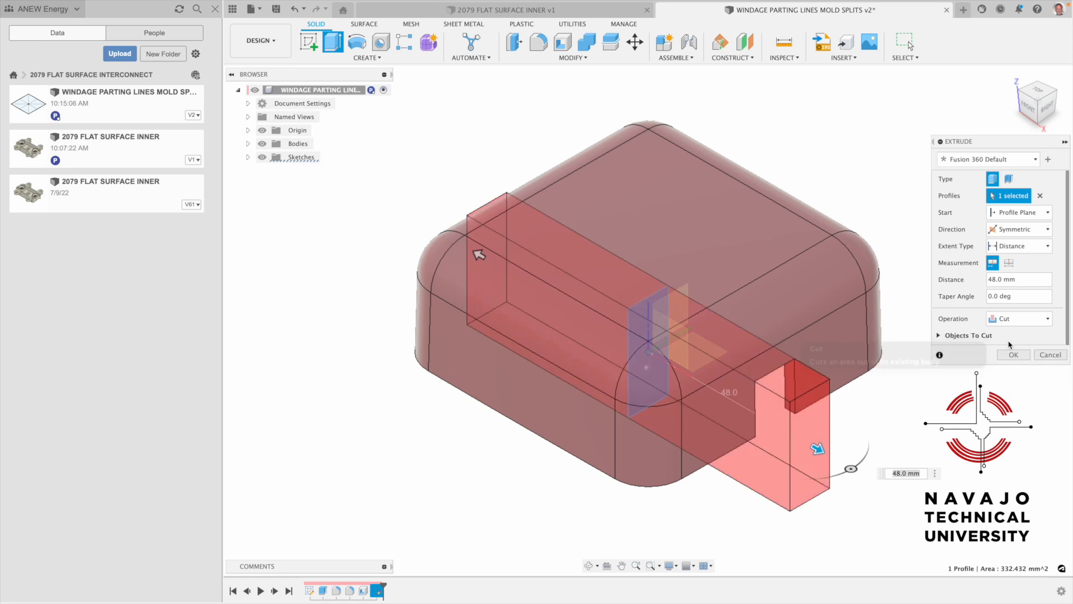
pyautogui.click(1006, 355)
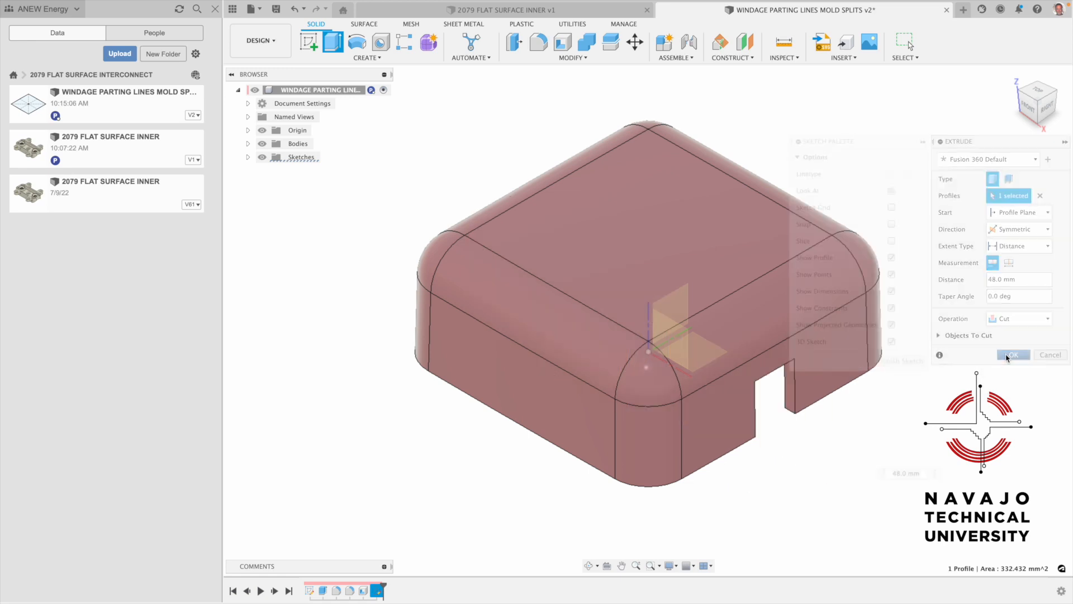
# - Examine the two wall notches from the underside, the home view, the right side and an angle into the open shell
pyautogui.moveTo(954, 347); pyautogui.dragTo(881, 294, button='middle')
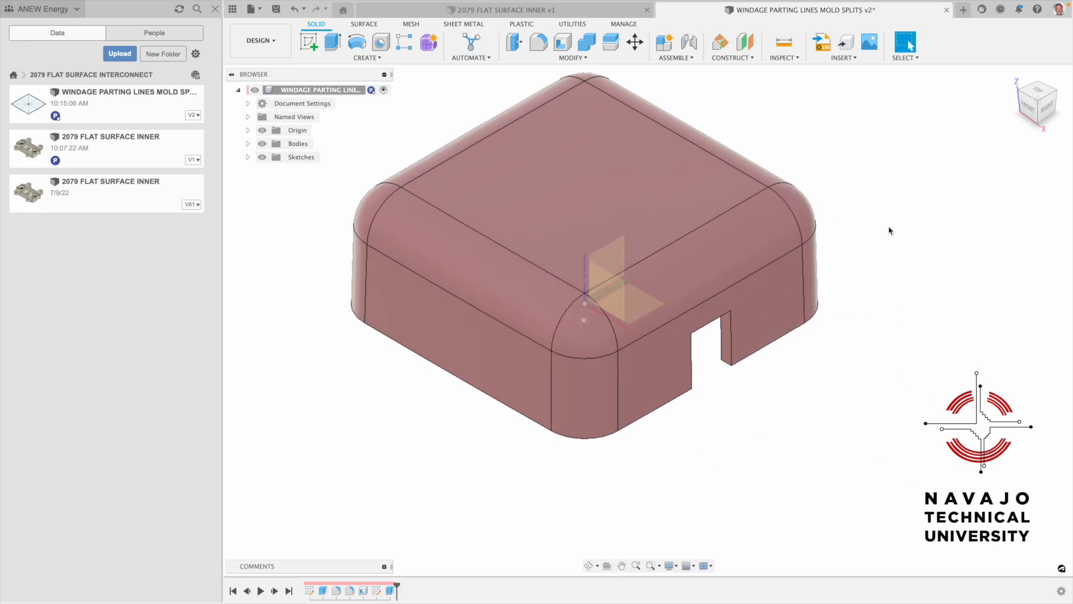
pyautogui.click(590, 569)
pyautogui.moveTo(706, 376); pyautogui.dragTo(691, 201)
pyautogui.rightClick(688, 203)
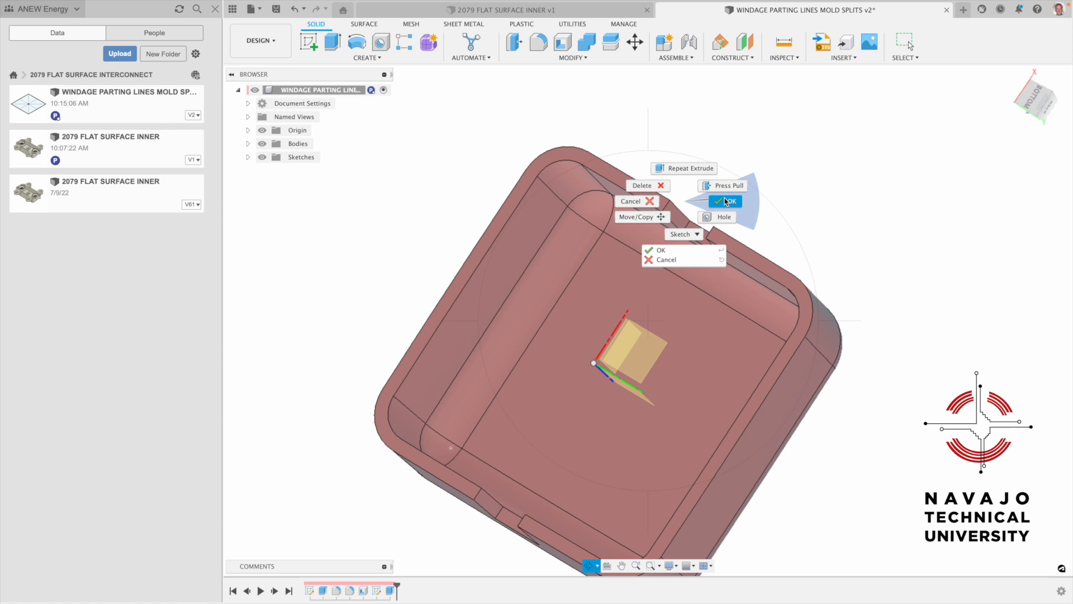
pyautogui.click(726, 201)
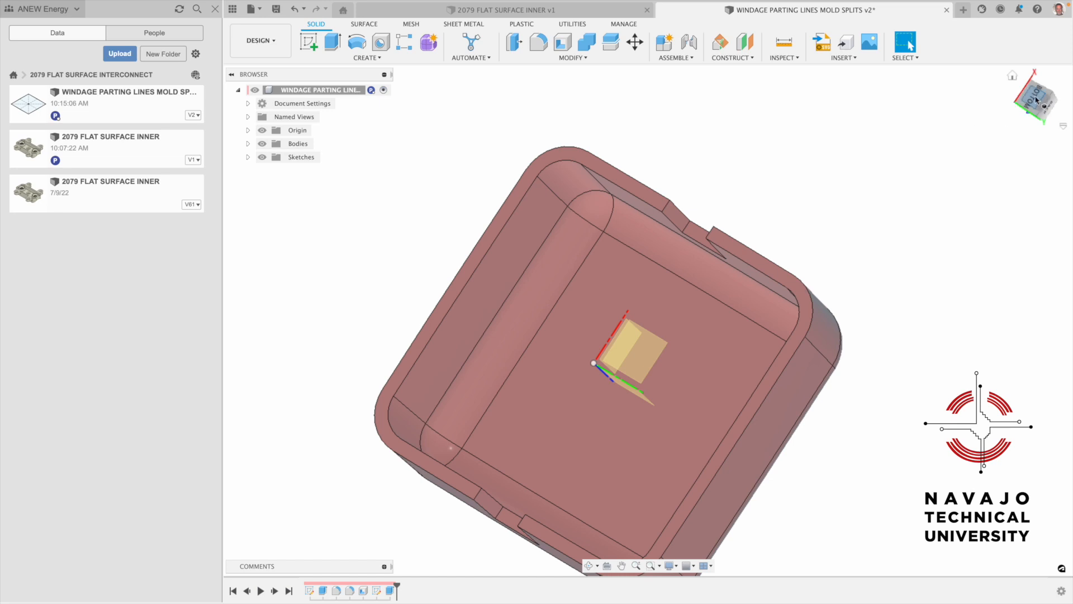
pyautogui.click(1015, 77)
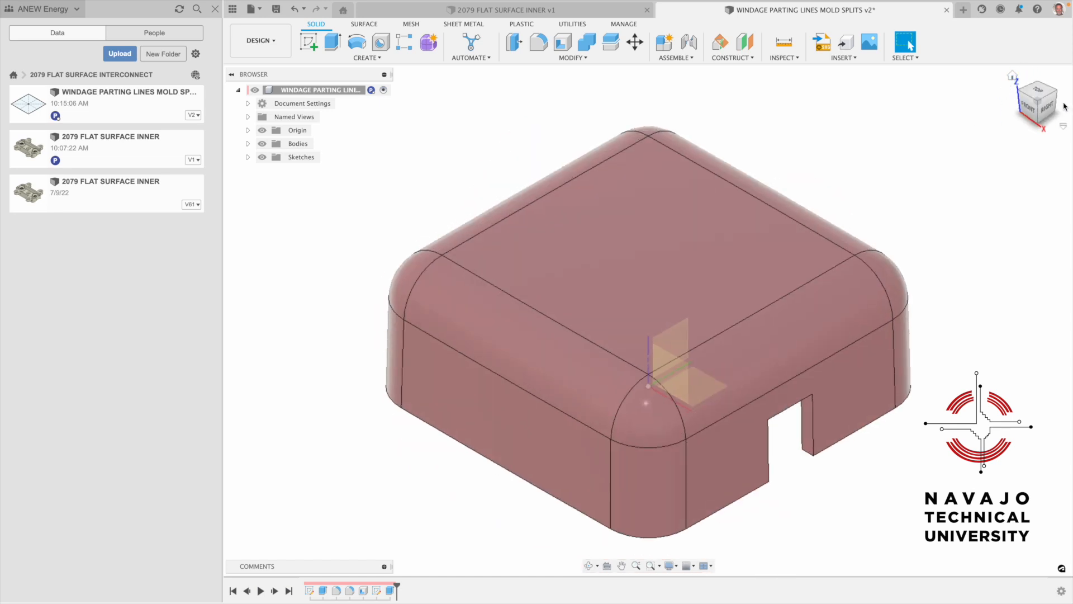
pyautogui.click(1051, 108)
pyautogui.scroll(5, 673, 424)
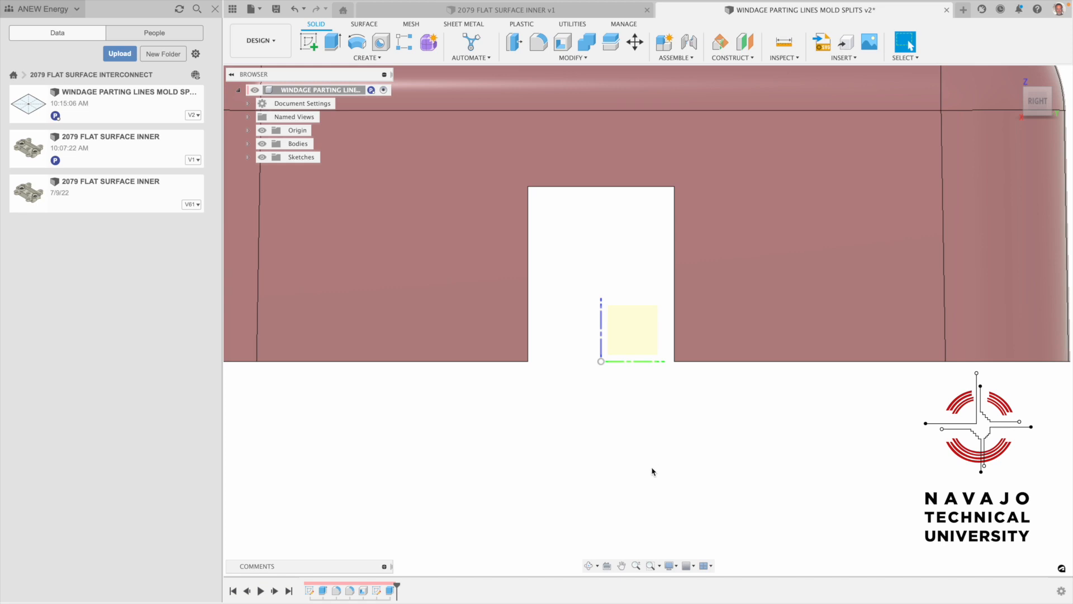
pyautogui.scroll(-2, 579, 412)
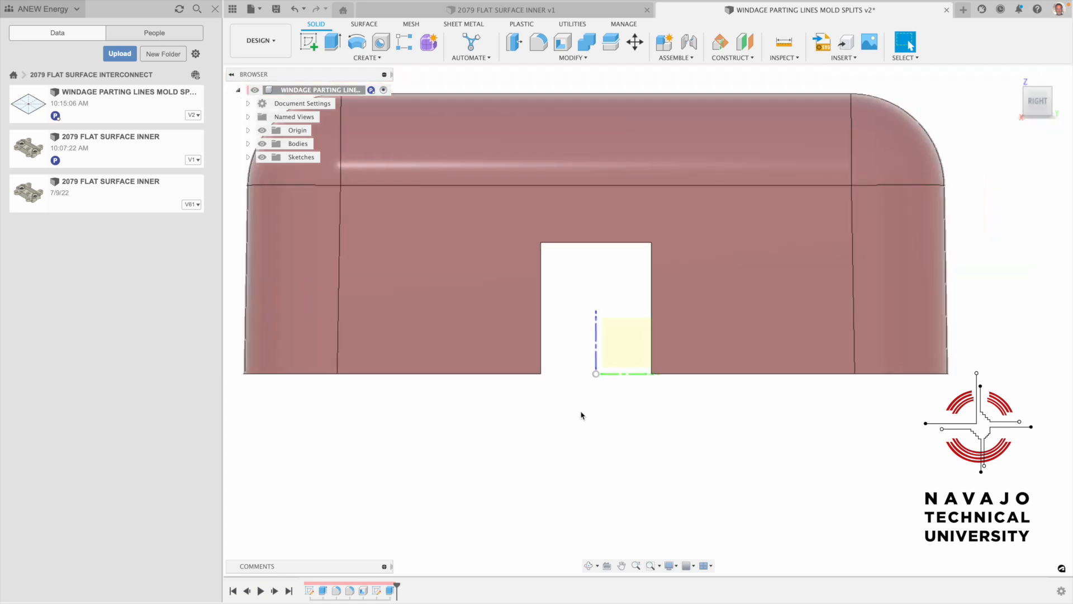
pyautogui.click(588, 566)
pyautogui.moveTo(664, 307); pyautogui.dragTo(676, 265)
pyautogui.scroll(-3, 667, 277)
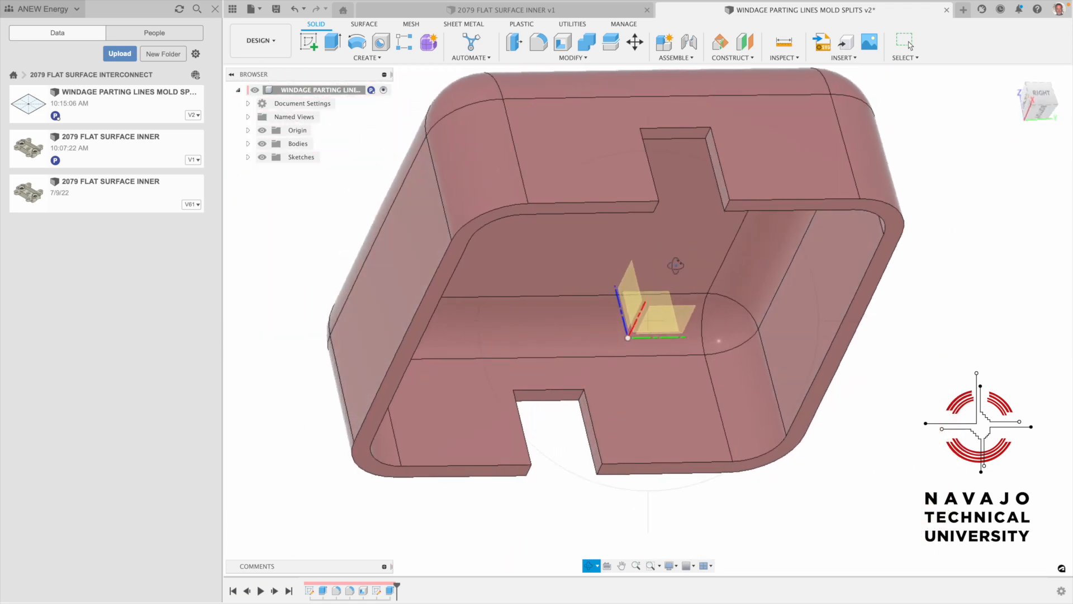
pyautogui.press('Escape')
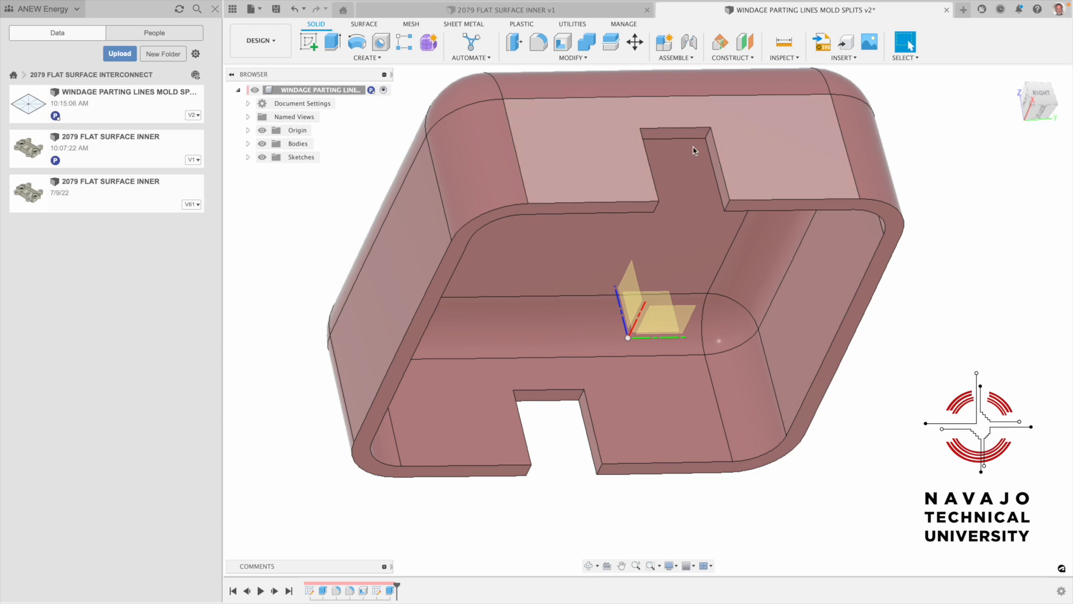
# - Start a Draft with one notch's upper face as the pull direction and select that notch's two side faces
pyautogui.scroll(5, 683, 138)
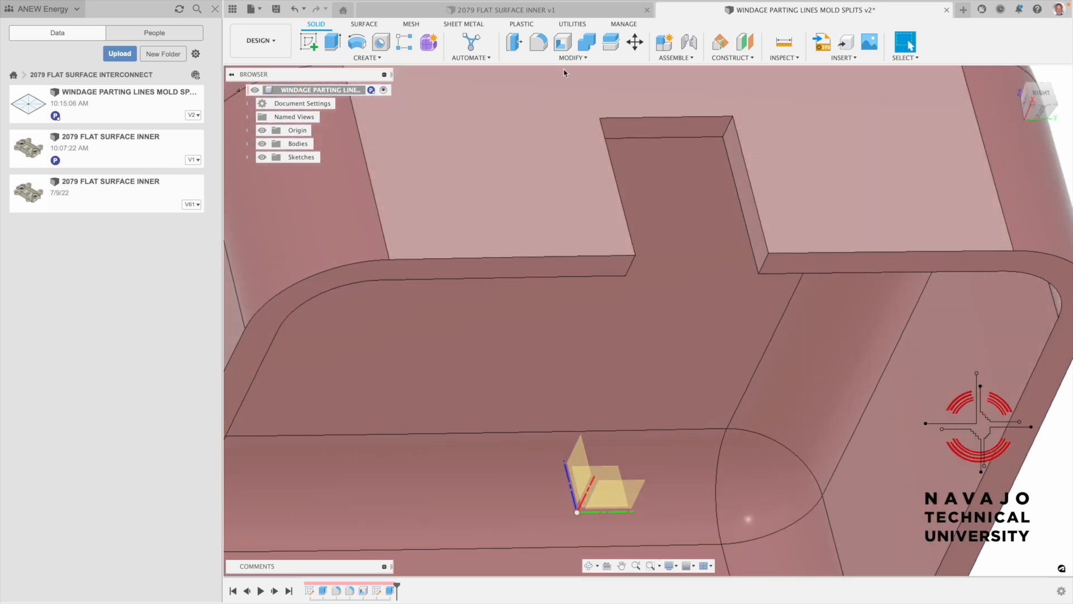
pyautogui.click(572, 58)
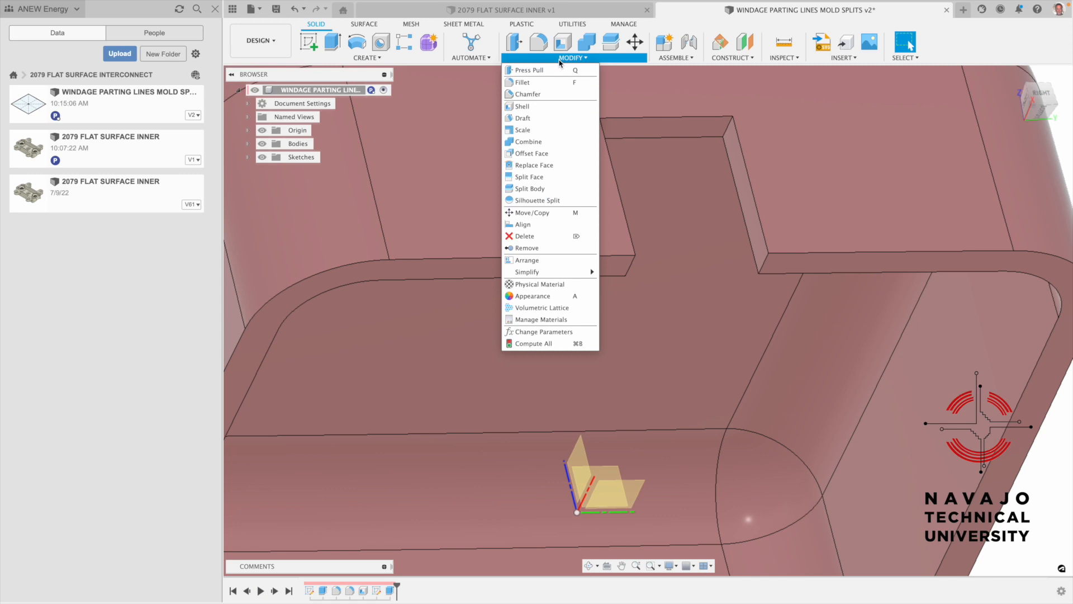
pyautogui.click(523, 118)
pyautogui.click(669, 131)
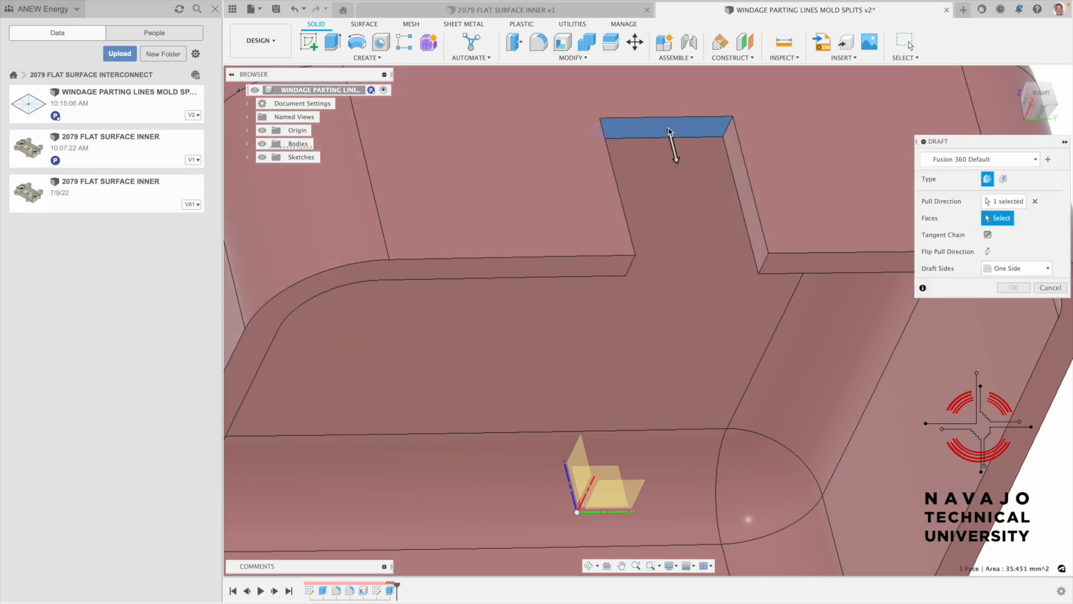
pyautogui.click(739, 182)
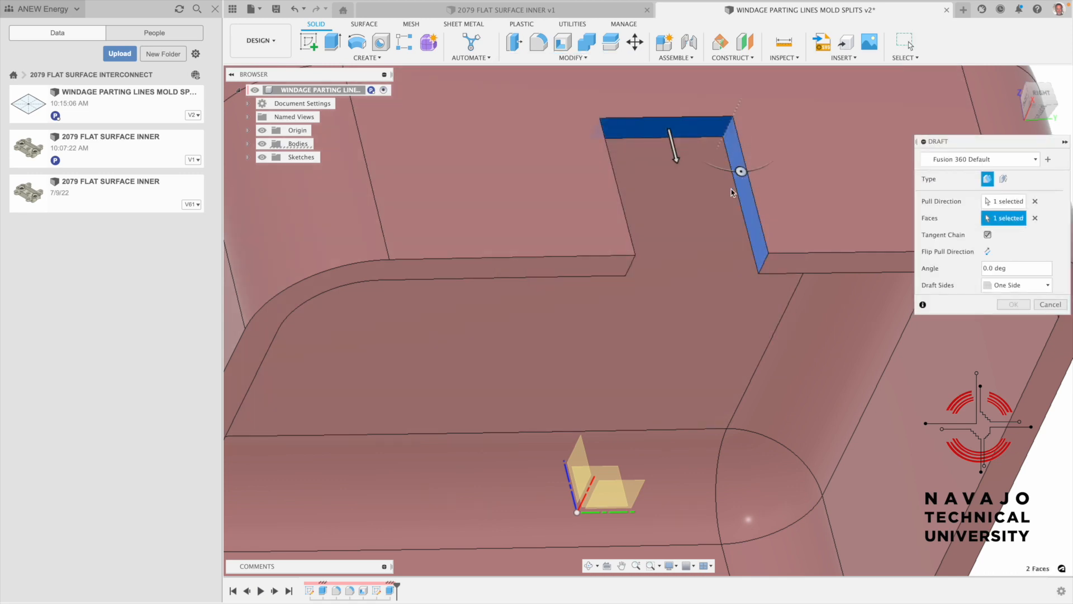
pyautogui.click(589, 566)
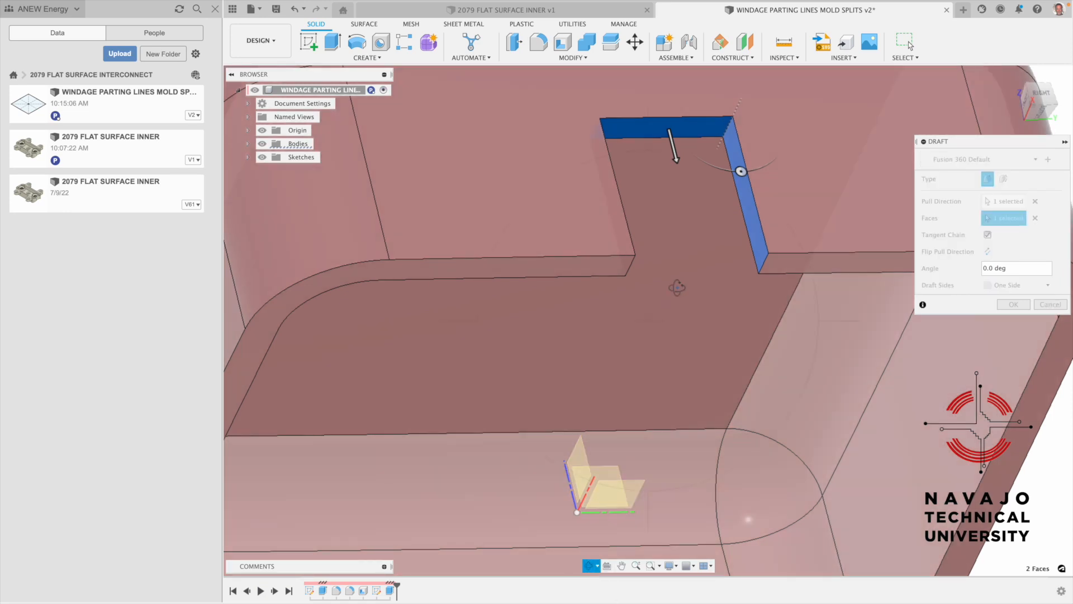
pyautogui.moveTo(678, 290); pyautogui.dragTo(640, 293)
pyautogui.press('Escape')
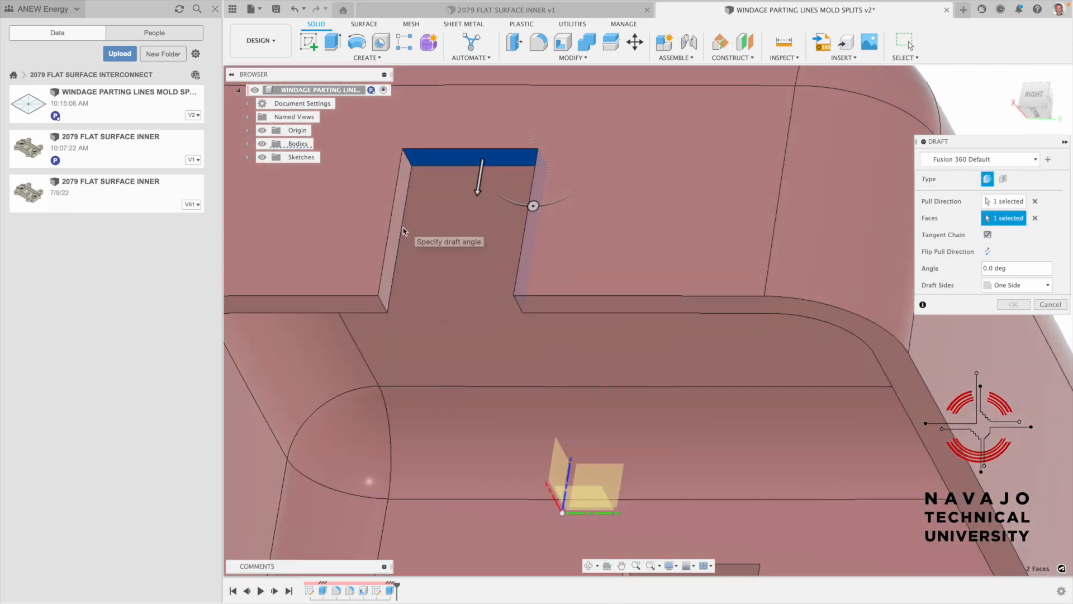
pyautogui.click(398, 237)
# - Add the opposite notch's two side faces to the draft and apply a 5 degree angle
pyautogui.scroll(-6, 419, 277)
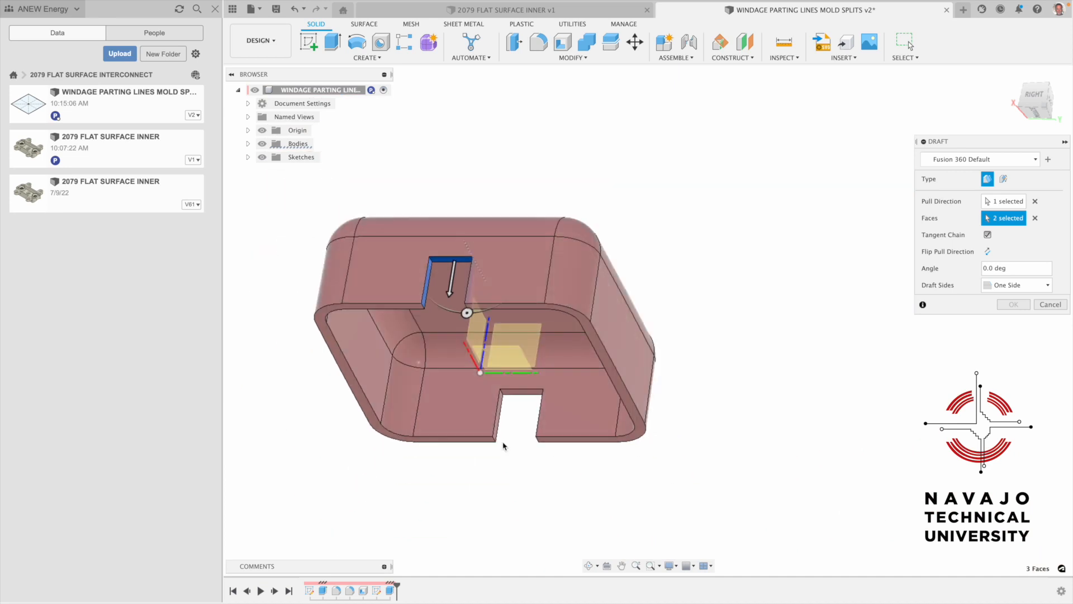
pyautogui.scroll(5, 496, 417)
pyautogui.click(491, 402)
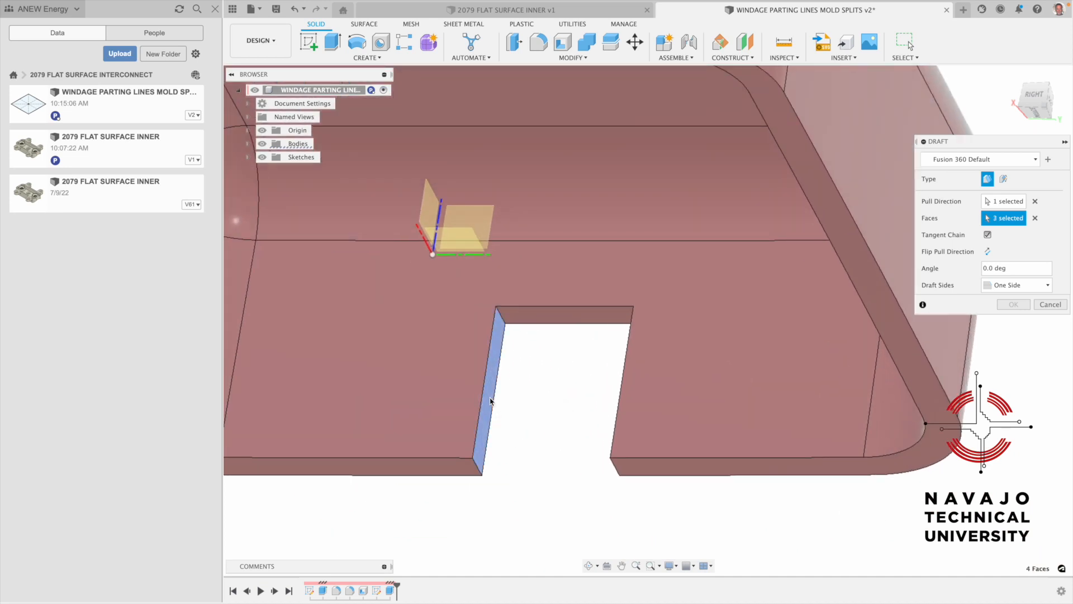
pyautogui.click(588, 566)
pyautogui.moveTo(571, 400); pyautogui.dragTo(601, 401)
pyautogui.press('Escape')
pyautogui.click(425, 341)
pyautogui.click(990, 267)
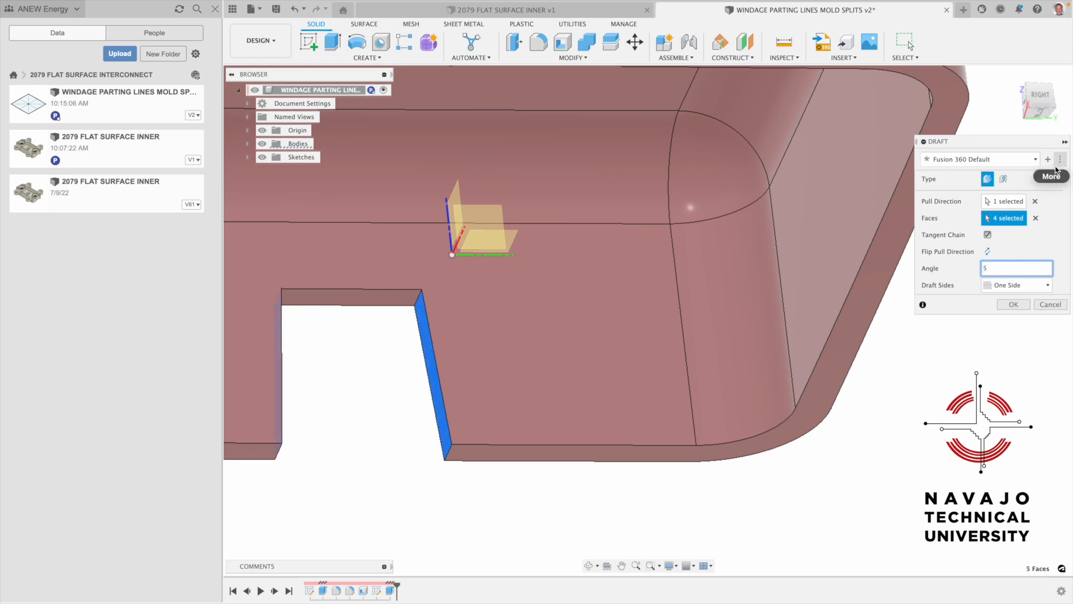
pyautogui.click(1041, 101)
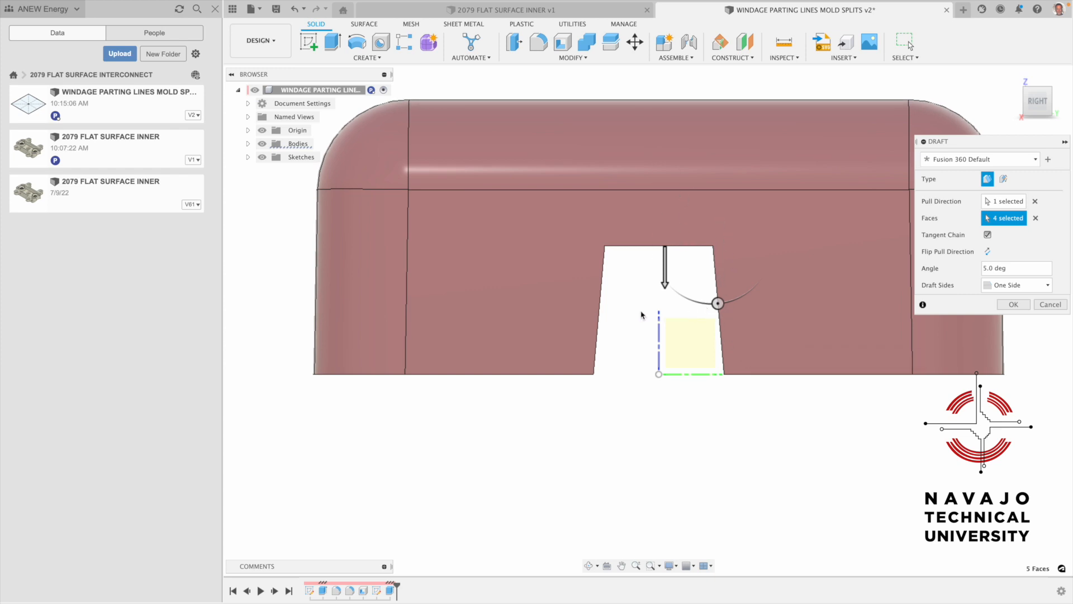
pyautogui.click(1012, 308)
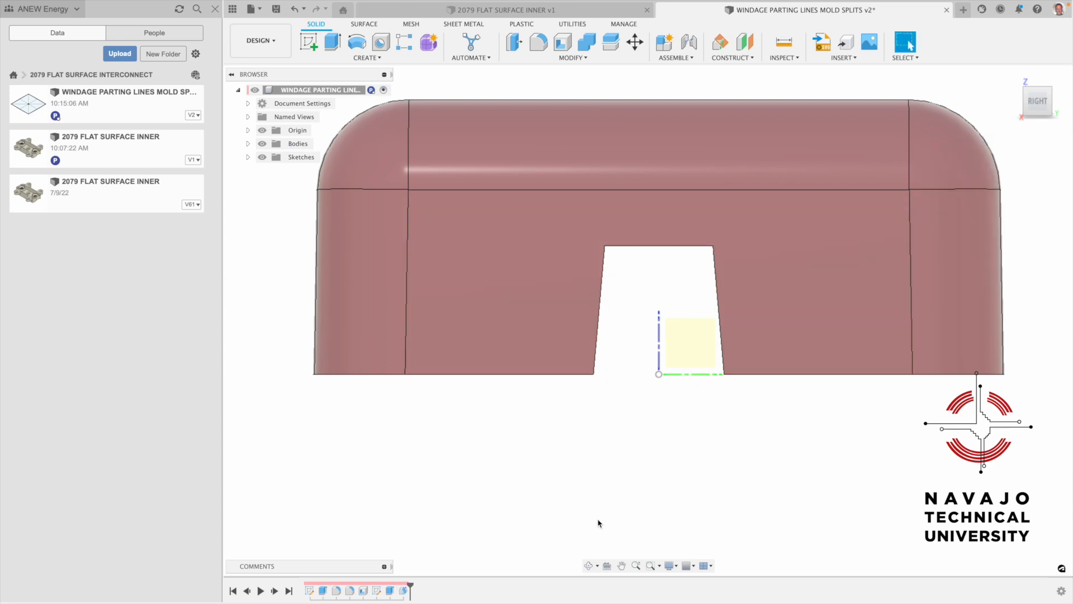
# - Start a Fillet and select the two upper corner edges of one wall notch
pyautogui.click(583, 566)
pyautogui.moveTo(642, 311); pyautogui.dragTo(631, 288)
pyautogui.press('Escape')
pyautogui.moveTo(631, 288); pyautogui.dragTo(670, 349, button='middle')
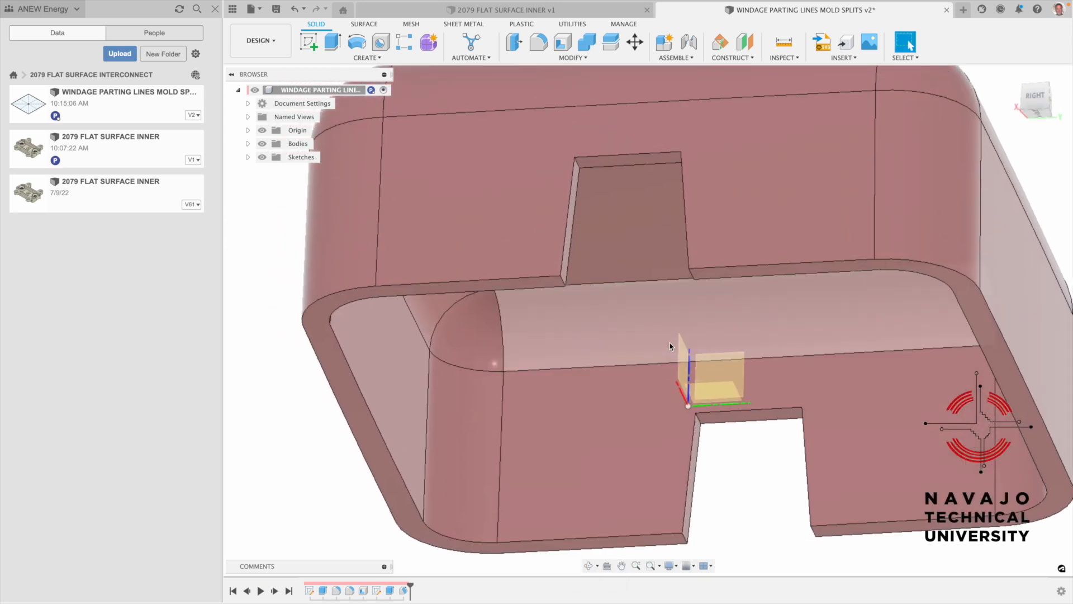
pyautogui.press('f')
pyautogui.click(579, 165)
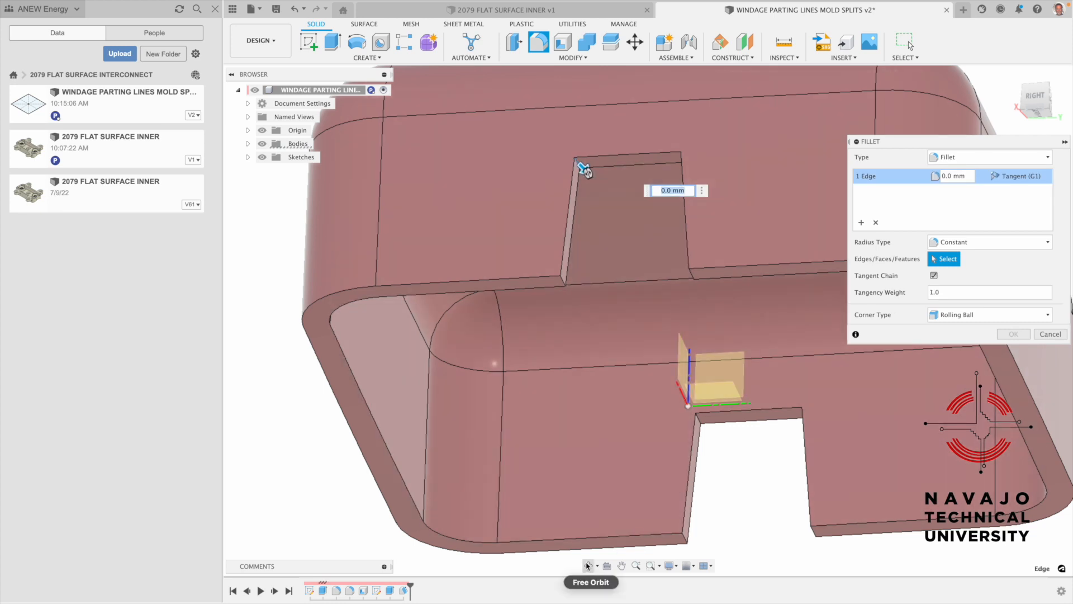
pyautogui.click(587, 565)
pyautogui.moveTo(583, 168); pyautogui.dragTo(774, 220)
pyautogui.moveTo(773, 220); pyautogui.dragTo(689, 202, button='middle')
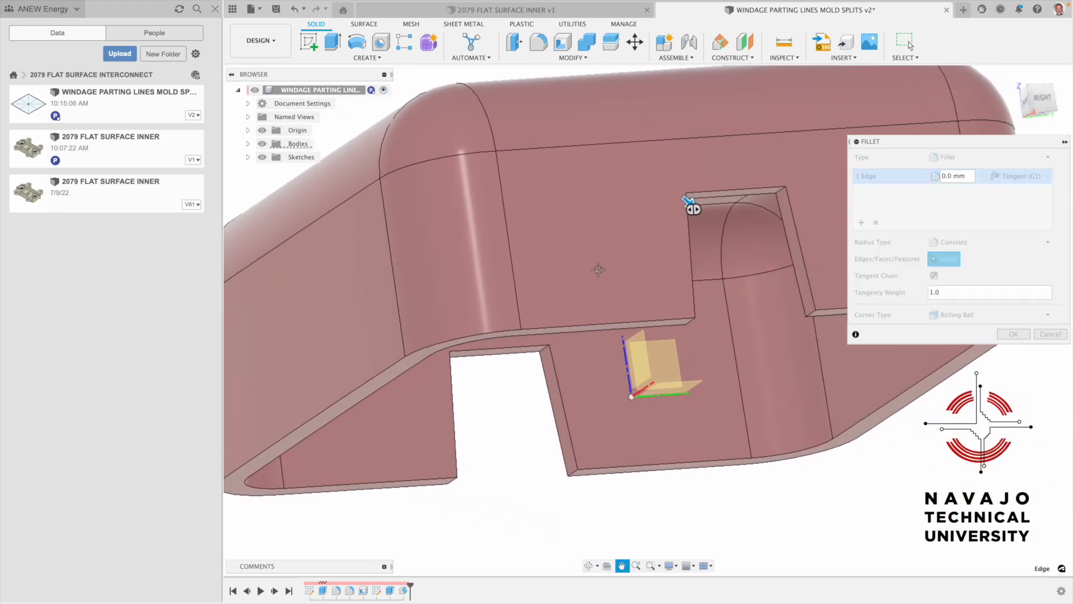
pyautogui.press('Escape')
pyautogui.scroll(5, 735, 209)
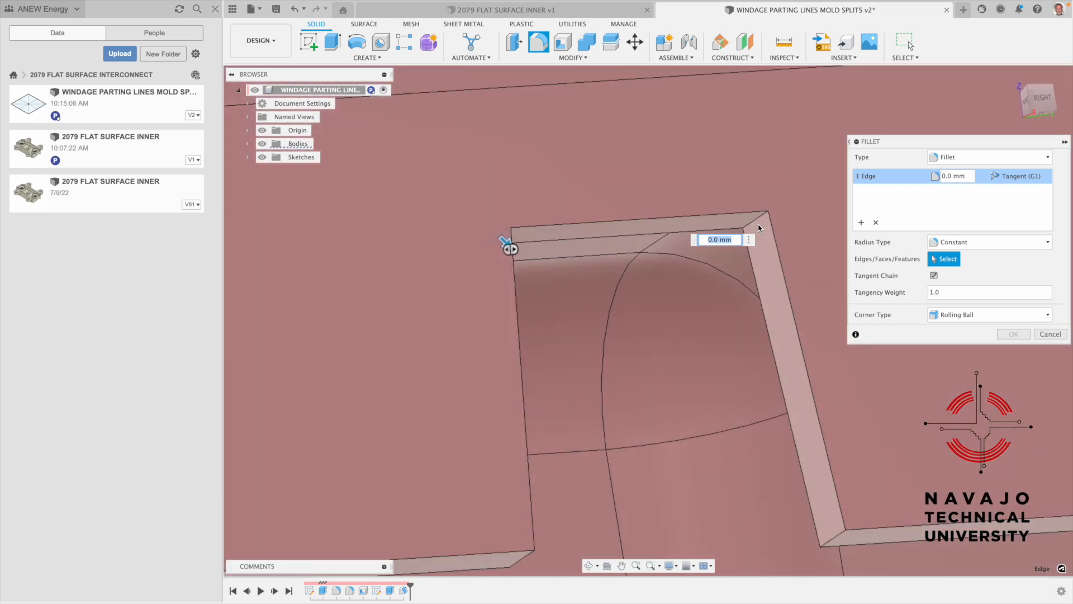
pyautogui.click(750, 228)
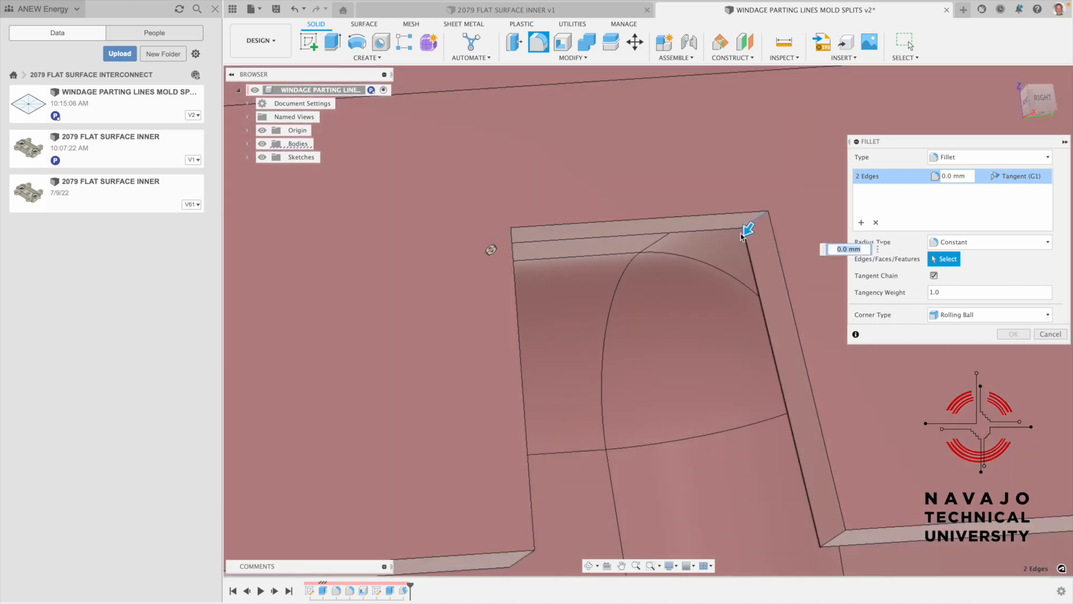
# - Add the opposite notch's two upper corner edges to the fillet and apply a 5 mm radius
pyautogui.scroll(-6, 742, 237)
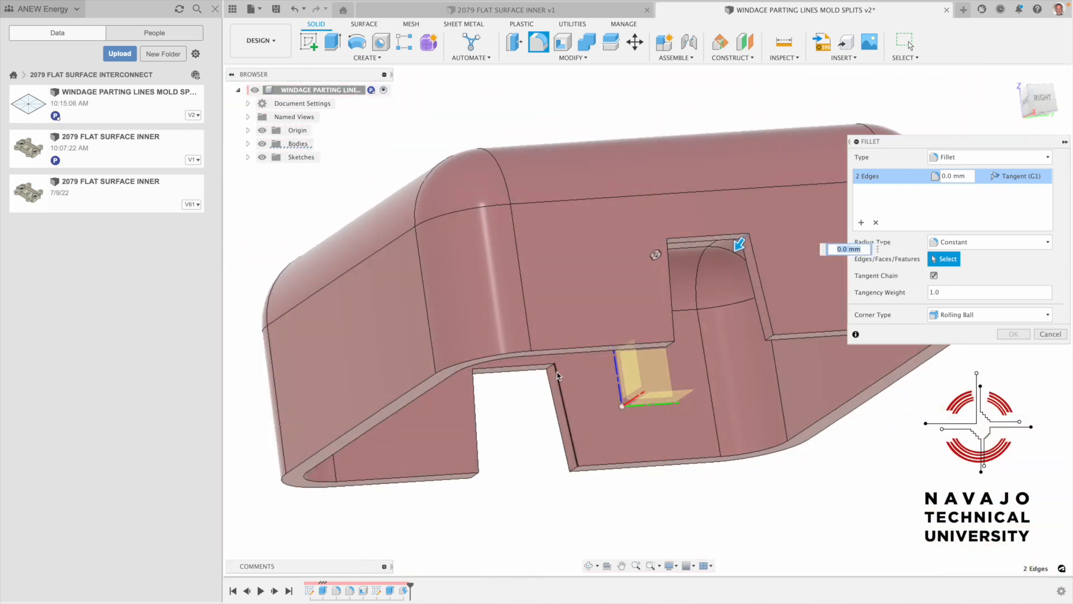
pyautogui.scroll(4, 557, 375)
pyautogui.click(551, 364)
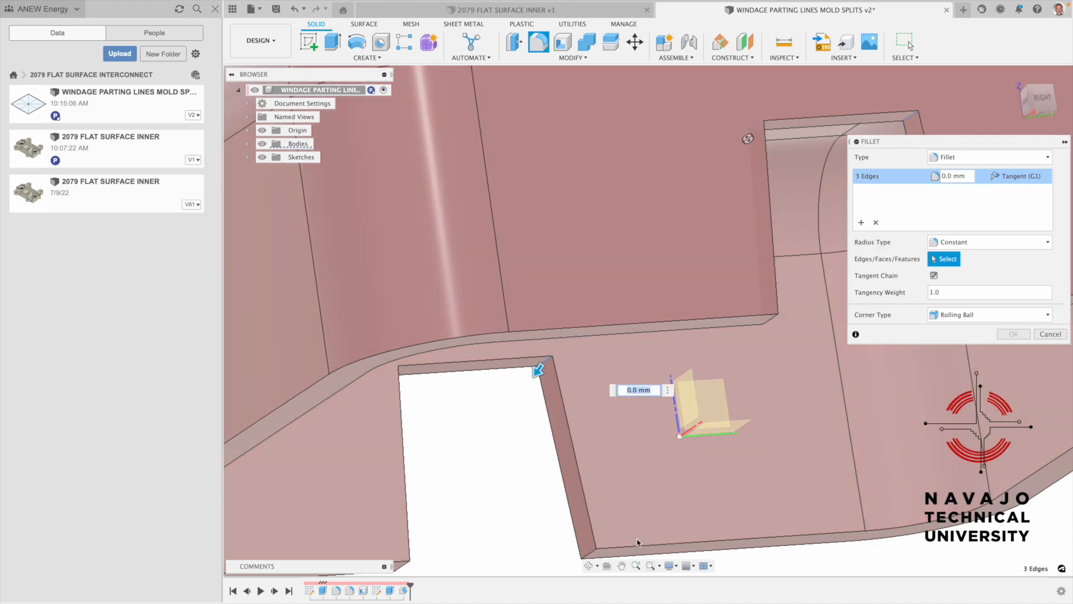
pyautogui.click(589, 566)
pyautogui.moveTo(645, 429); pyautogui.dragTo(625, 434)
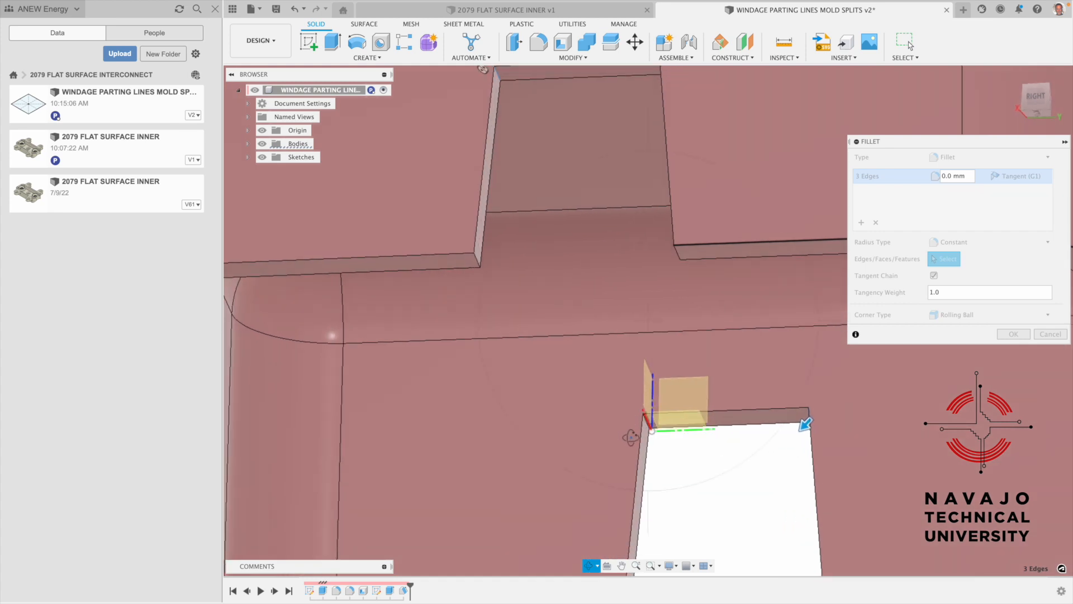
pyautogui.press('Escape')
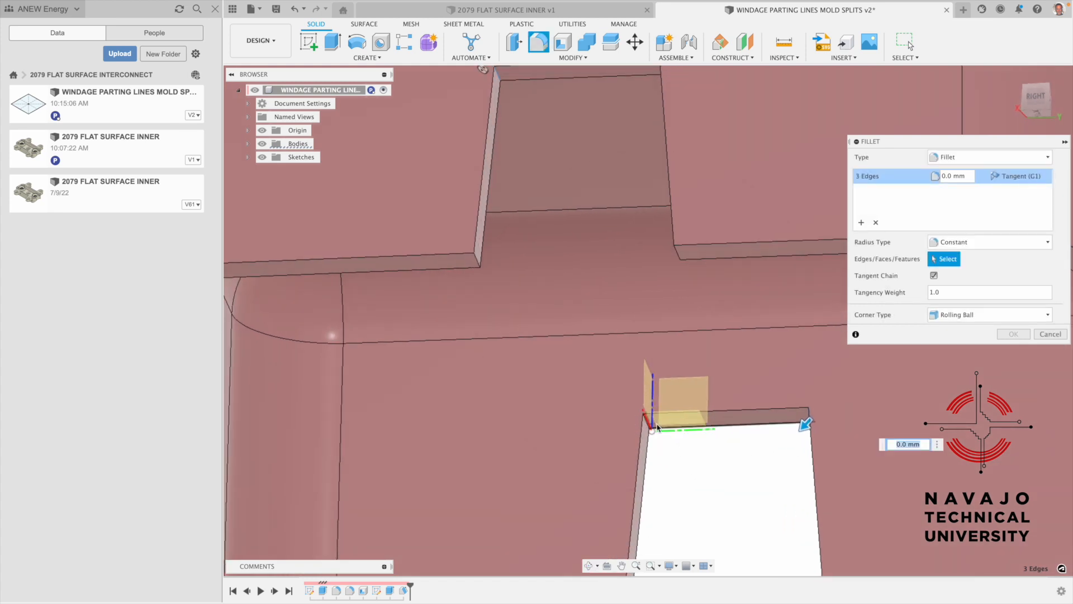
pyautogui.click(649, 425)
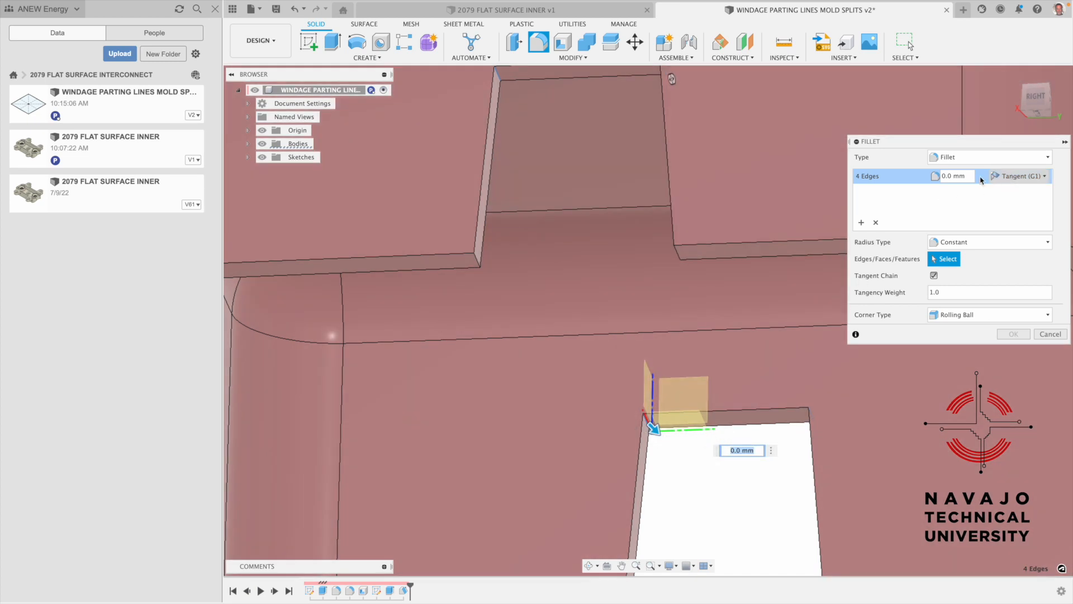
pyautogui.click(938, 176)
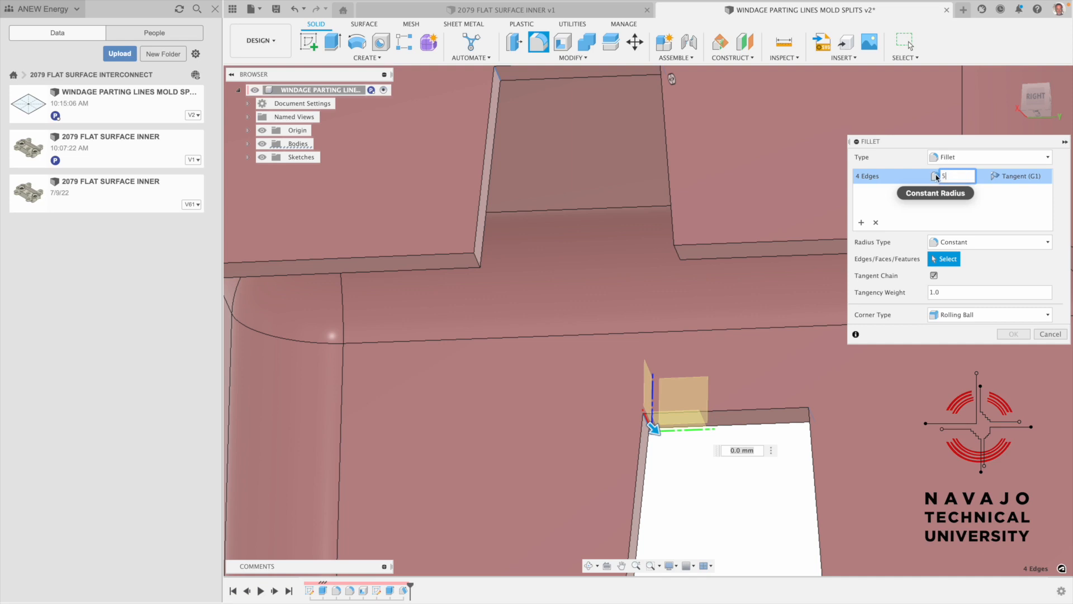
pyautogui.click(1012, 336)
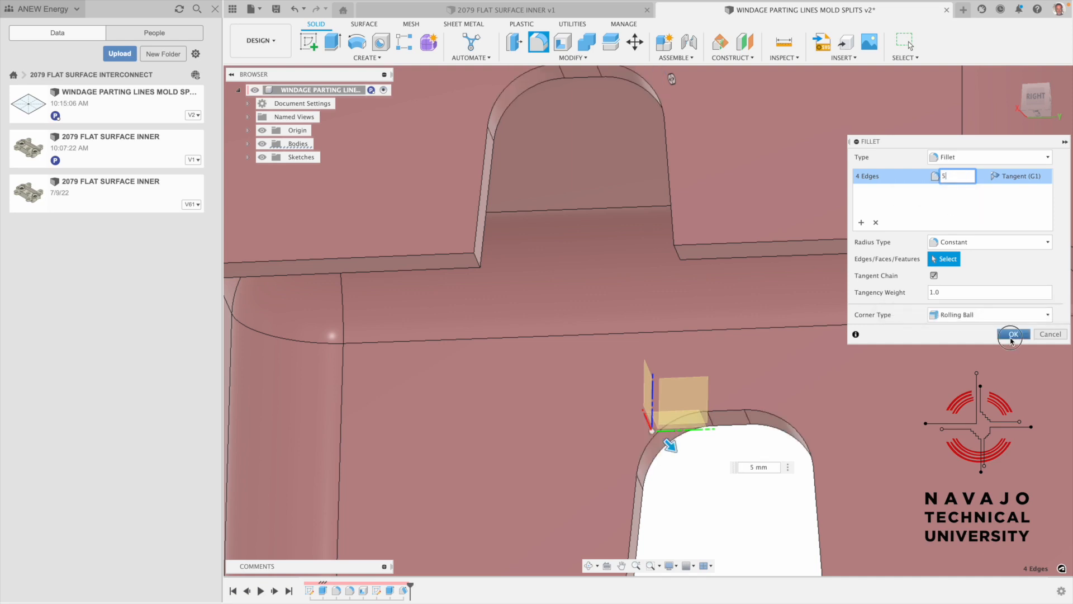
# - Save a new version of the design with the description BEFORE SHRINK
pyautogui.click(1012, 78)
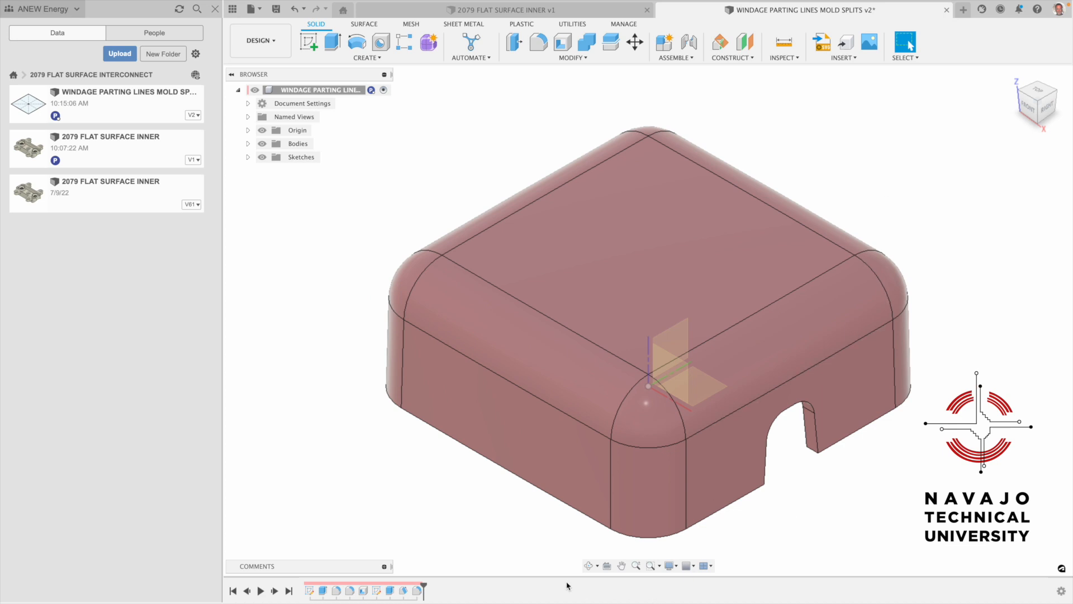
pyautogui.click(588, 566)
pyautogui.moveTo(626, 355)
pyautogui.mouseDown()
pyautogui.moveTo(741, 357)
pyautogui.moveTo(542, 376)
pyautogui.moveTo(622, 340)
pyautogui.moveTo(652, 344)
pyautogui.moveTo(633, 356)
pyautogui.moveTo(640, 345)
pyautogui.mouseUp()
pyautogui.press('Escape')
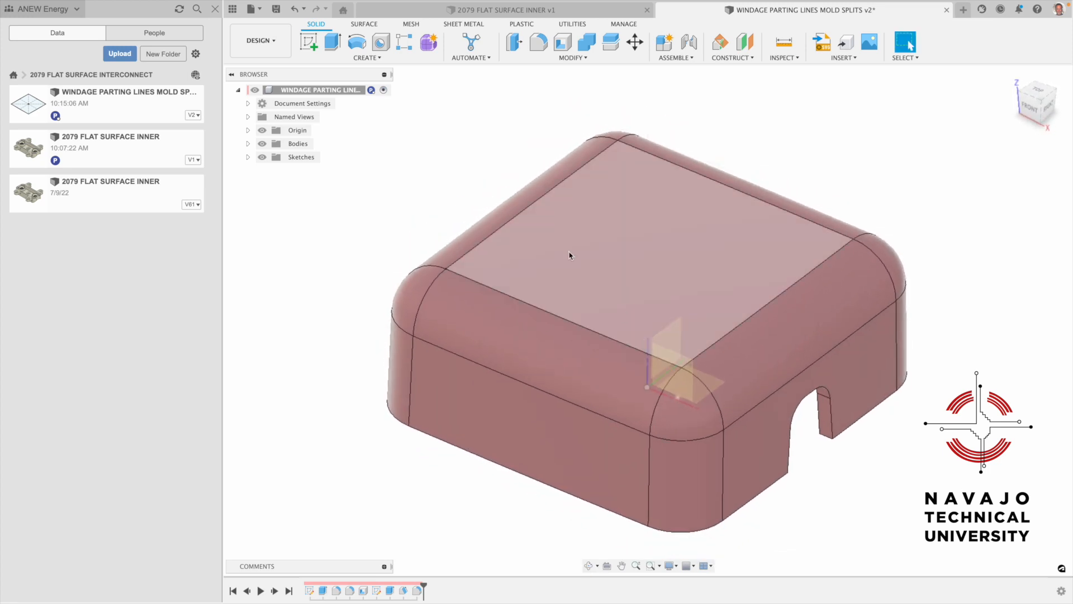
pyautogui.click(276, 9)
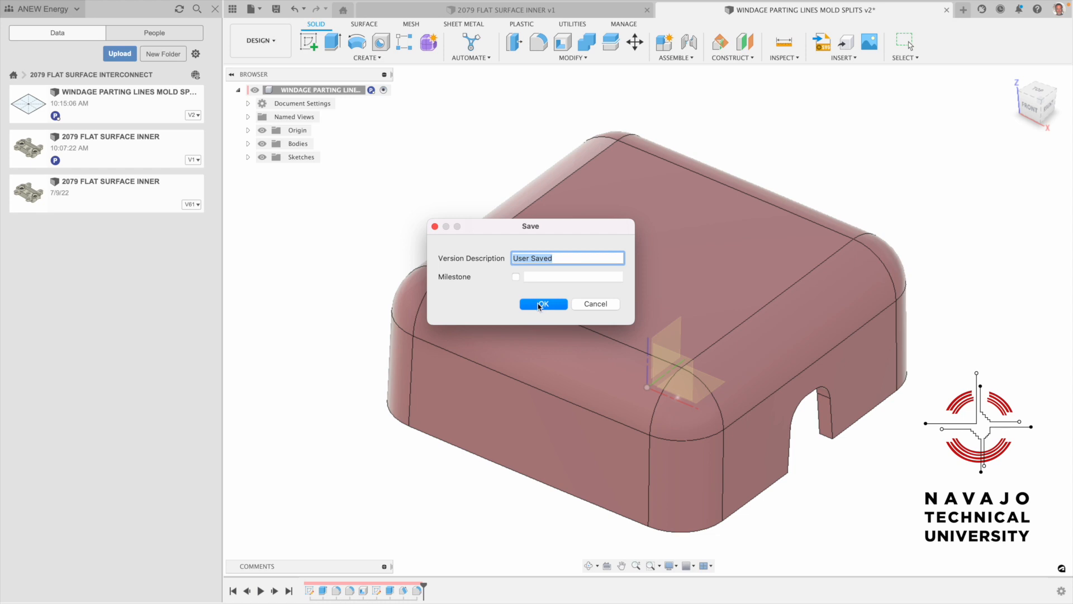
pyautogui.write('BEFORE SHRINK')
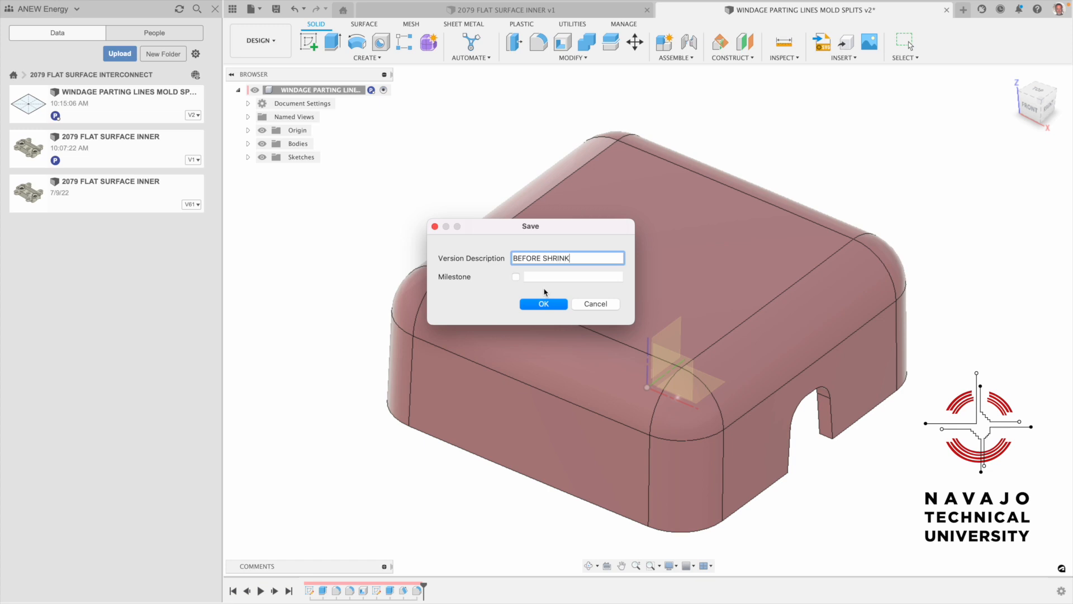
pyautogui.press('Return')
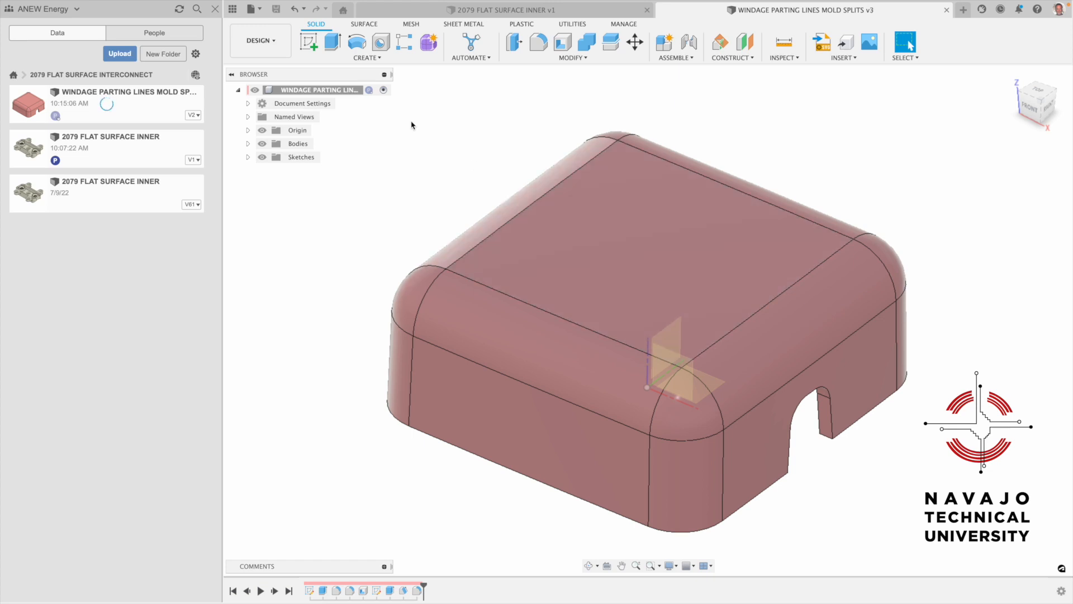
# - Switch to the Simulation workspace and create an Injection Molding Simulation study
pyautogui.click(275, 43)
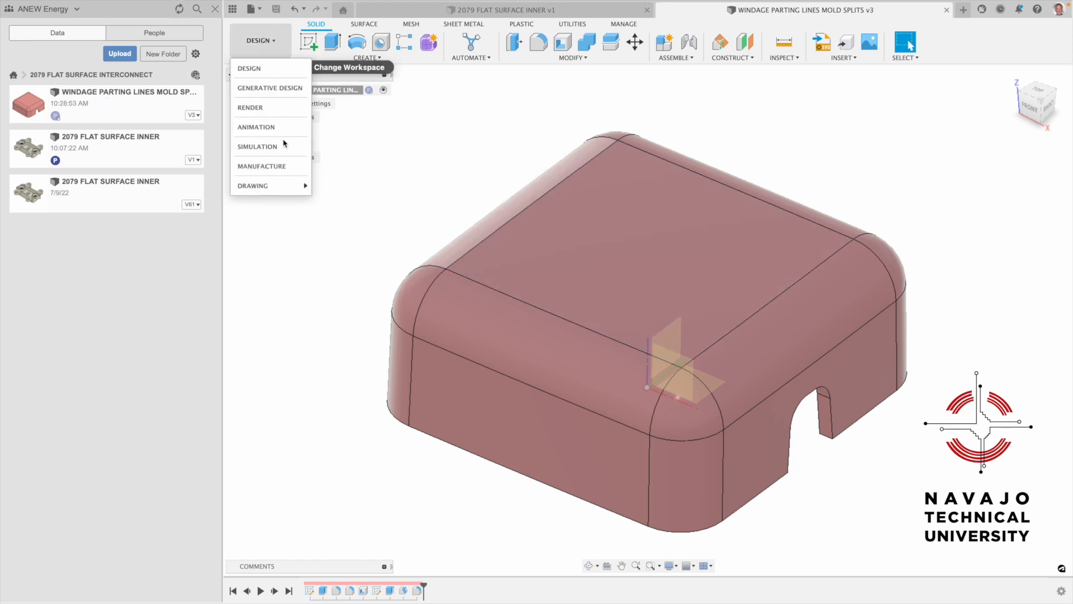
pyautogui.click(284, 147)
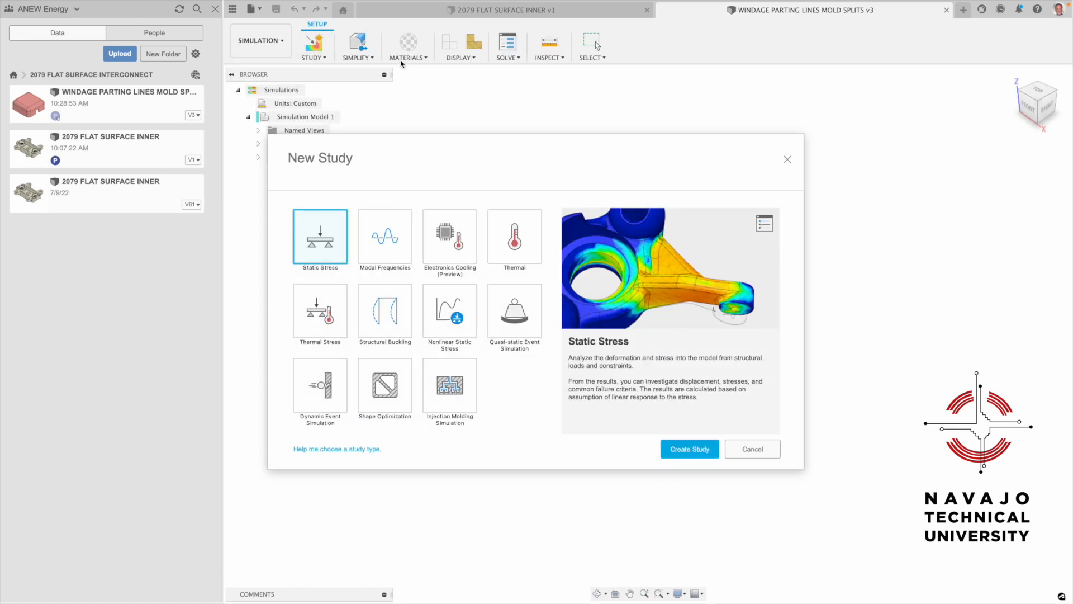
pyautogui.click(456, 378)
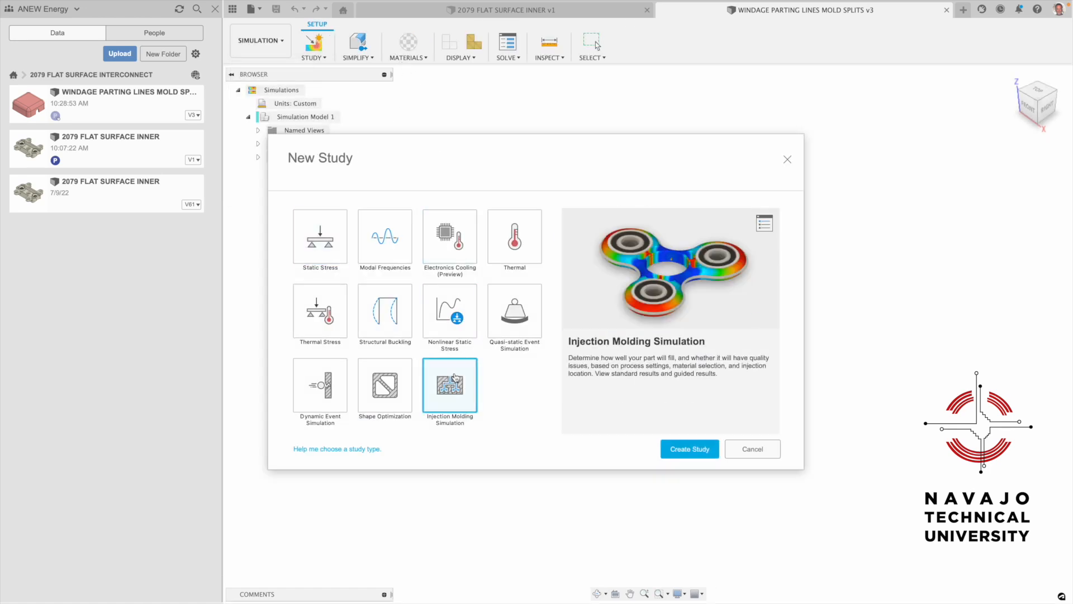
pyautogui.click(676, 445)
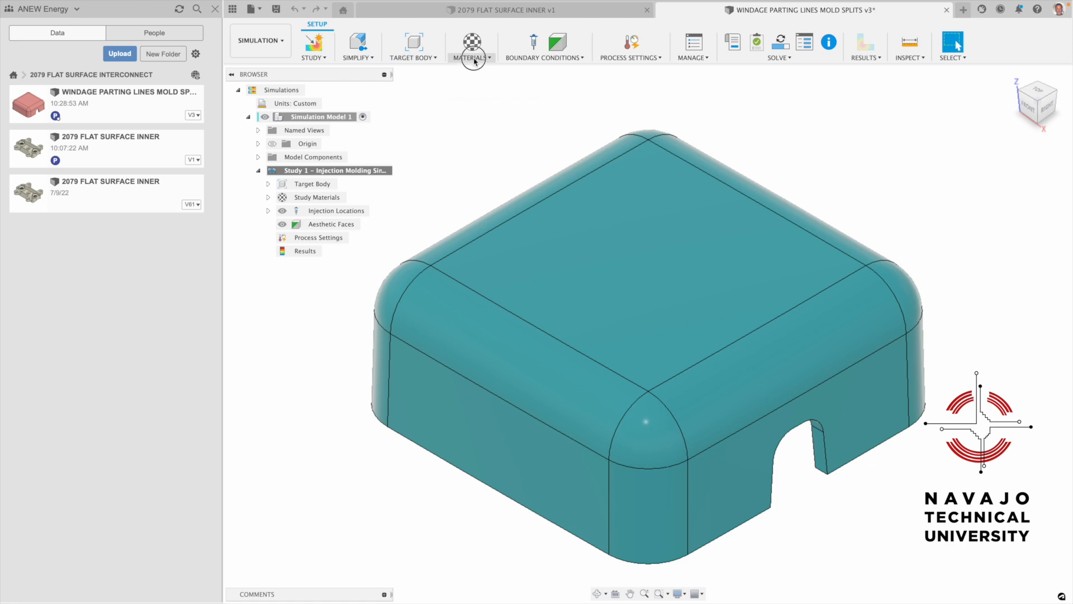
# - Open the study materials database and search it for polycarbonate
pyautogui.click(471, 56)
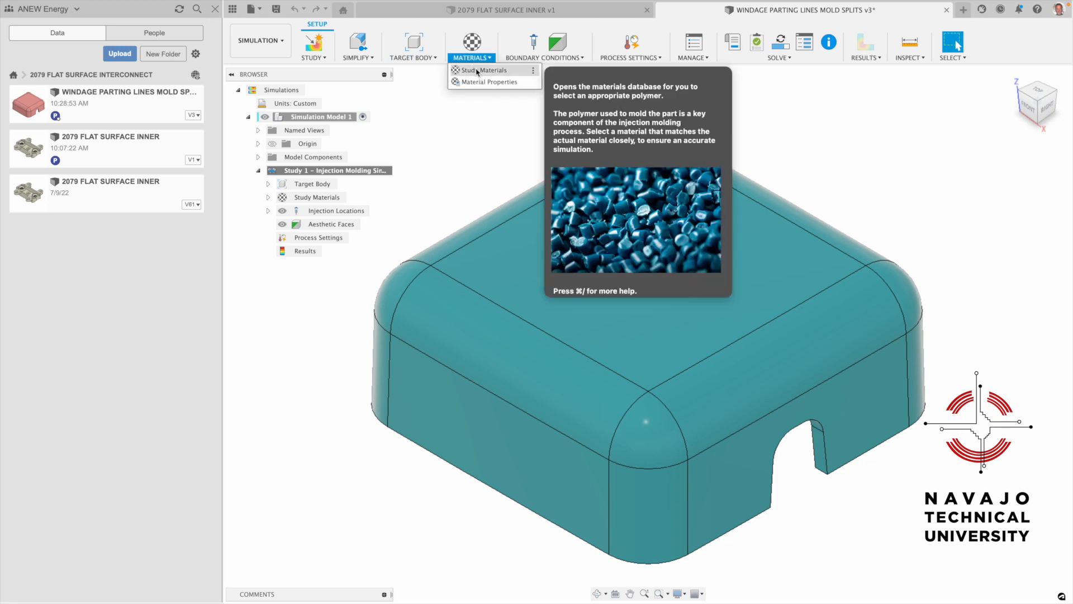
pyautogui.click(478, 71)
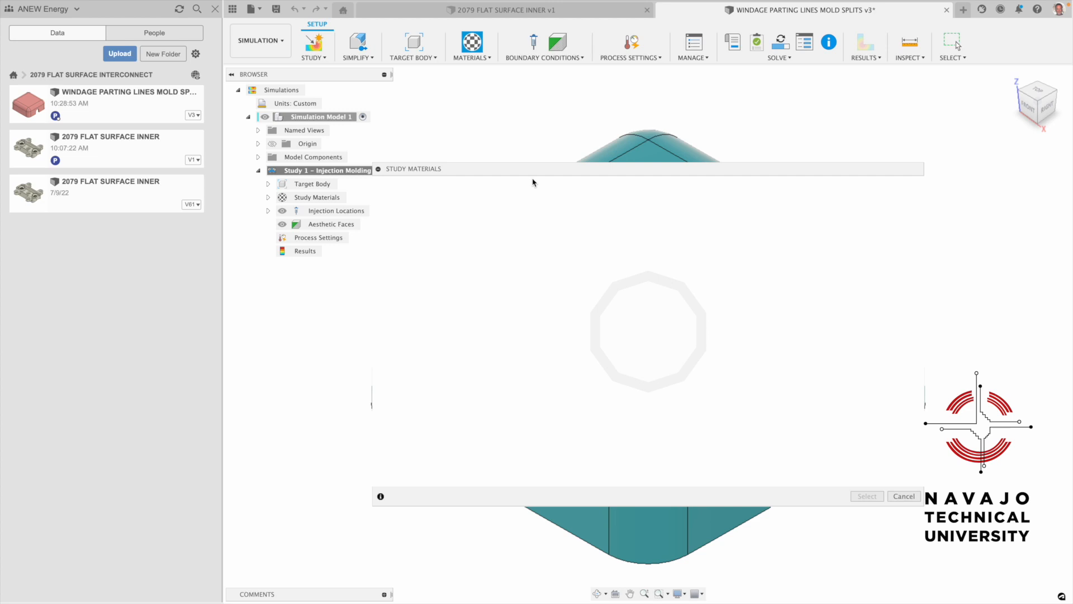
pyautogui.moveTo(526, 171); pyautogui.dragTo(522, 160)
pyautogui.click(488, 182)
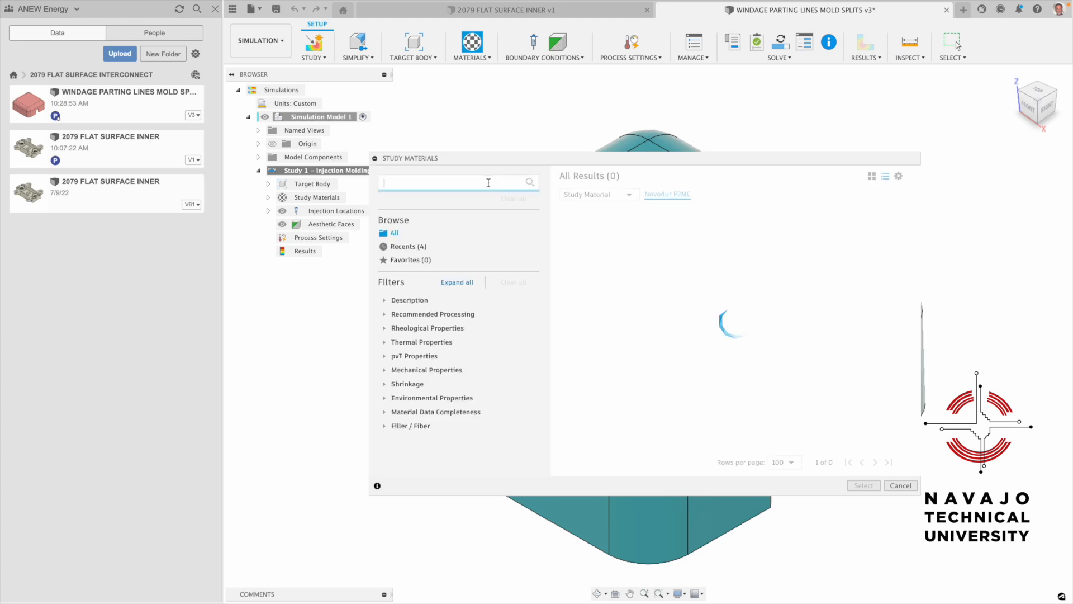
pyautogui.write('pol')
pyautogui.write('uy')
pyautogui.press('BackSpace')
pyautogui.press('BackSpace')
pyautogui.write('ycar')
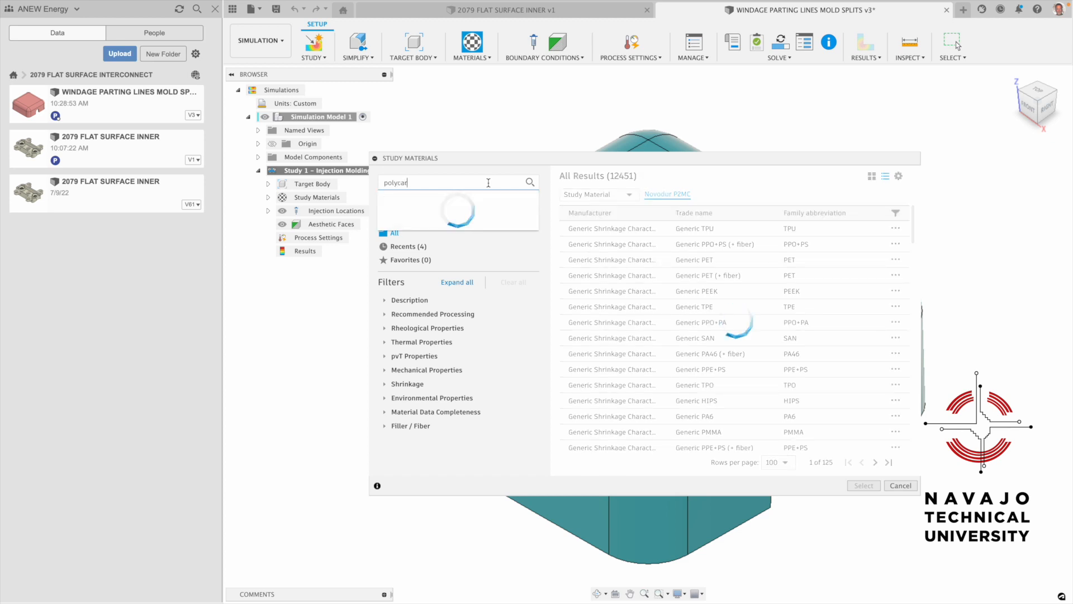
pyautogui.write('bonate')
pyautogui.press('Return')
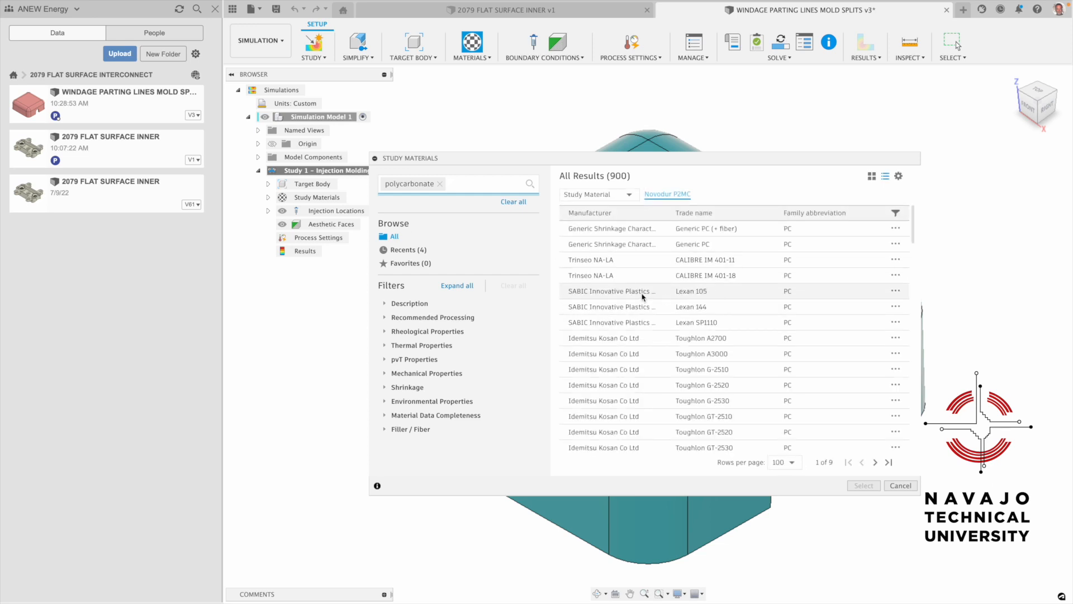
# - Add SABIC's Lexan 105 to the favorite materials and assign it from the favorites as the study material
pyautogui.click(629, 292)
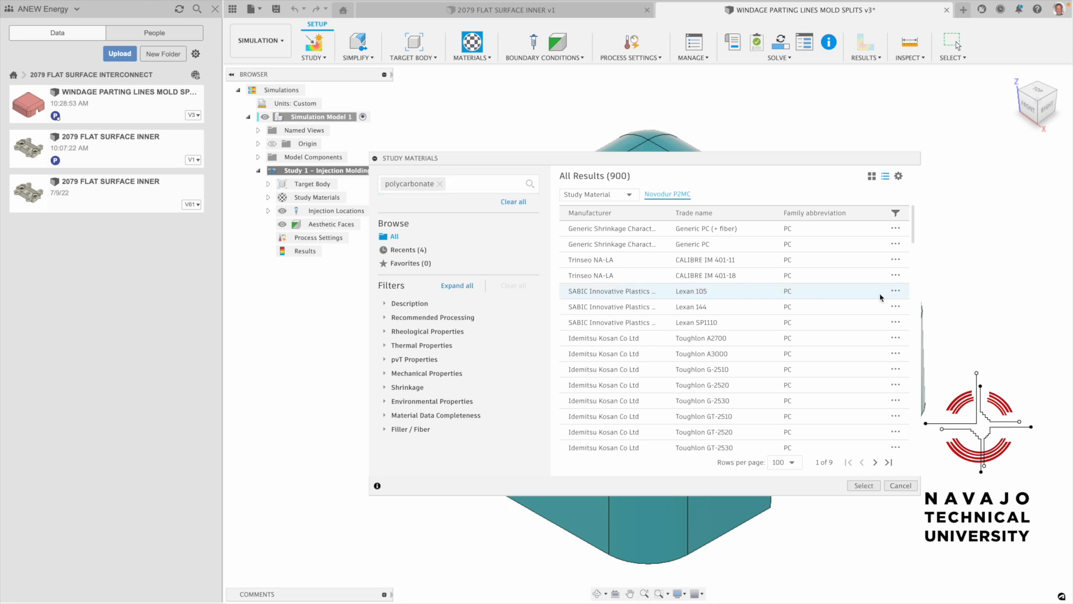
pyautogui.click(895, 292)
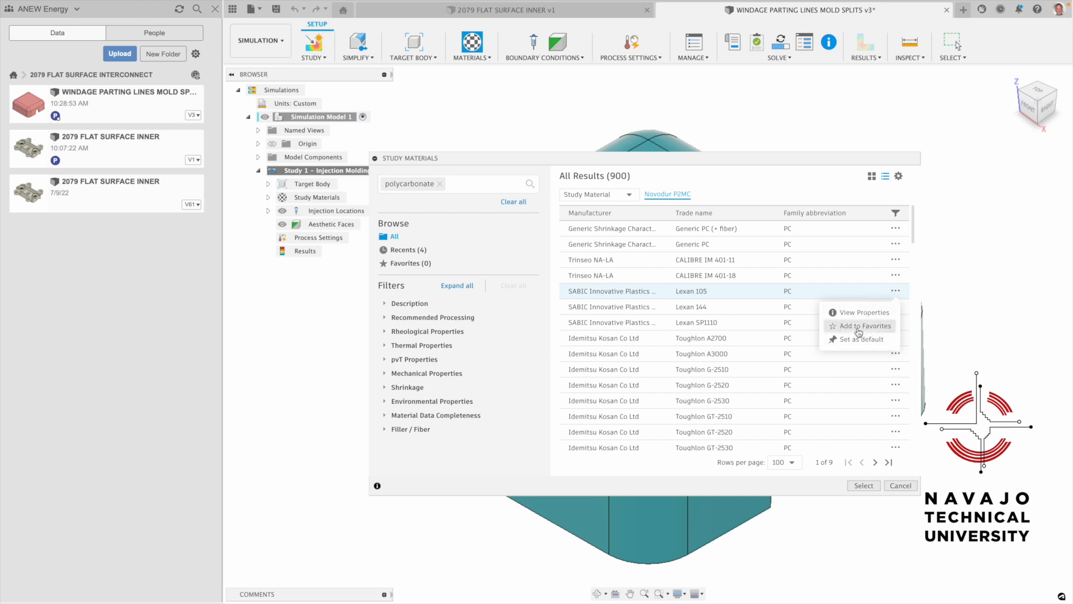
pyautogui.click(858, 326)
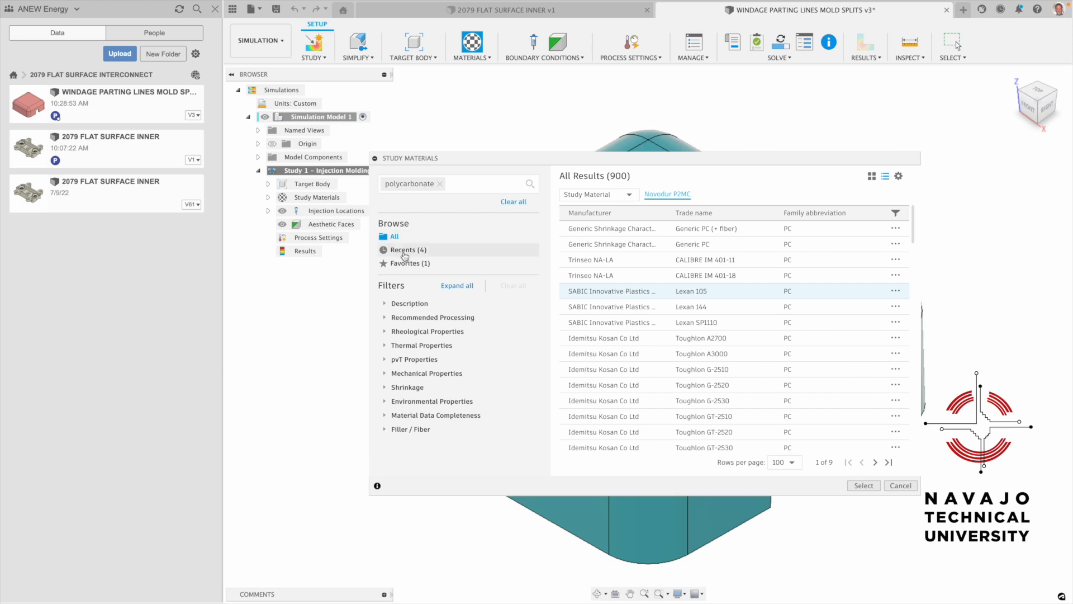
pyautogui.click(410, 262)
pyautogui.click(641, 230)
pyautogui.click(870, 486)
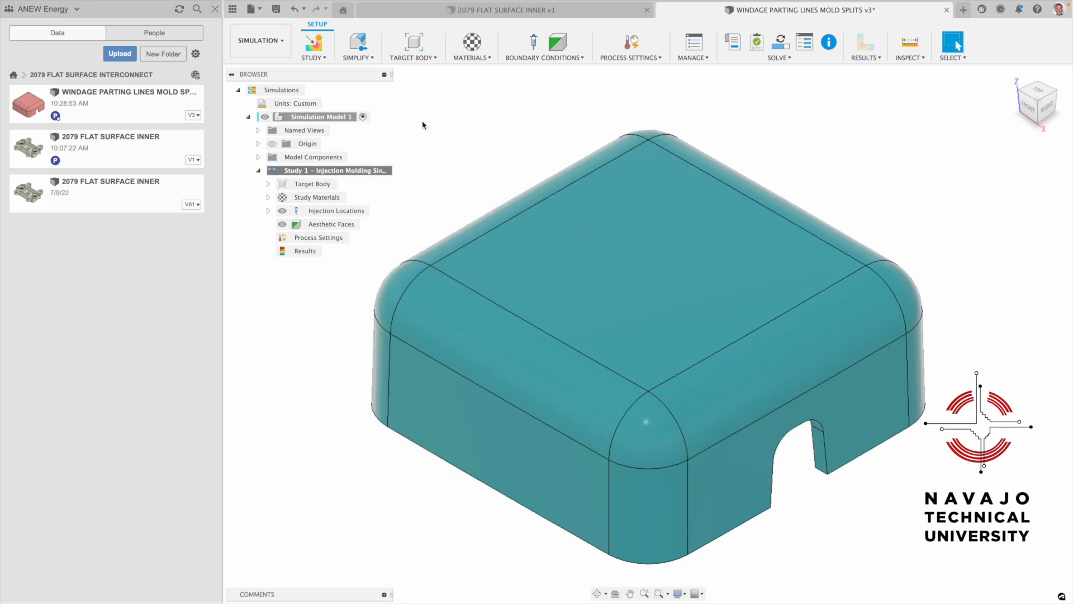
# - Reopen the study materials and open the property details of the assigned Lexan 105
pyautogui.click(350, 171)
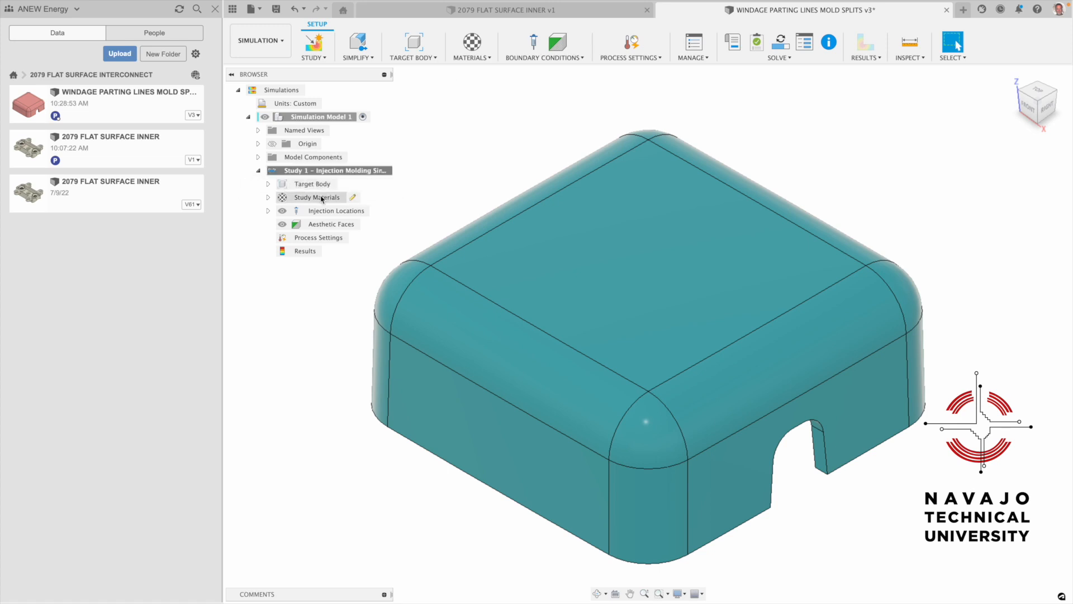
pyautogui.click(353, 198)
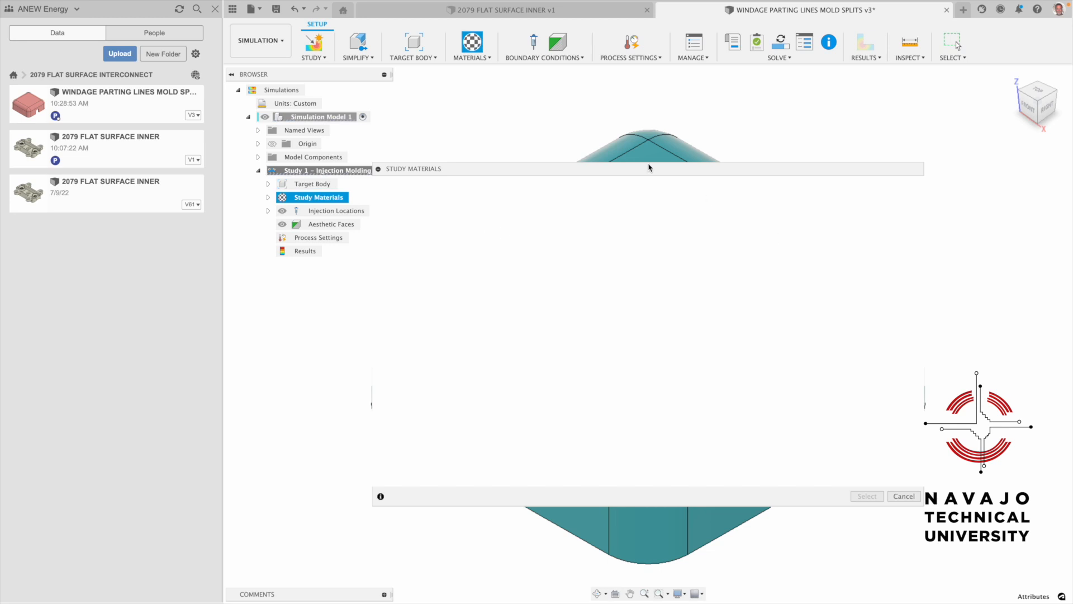
pyautogui.moveTo(643, 169); pyautogui.dragTo(645, 149)
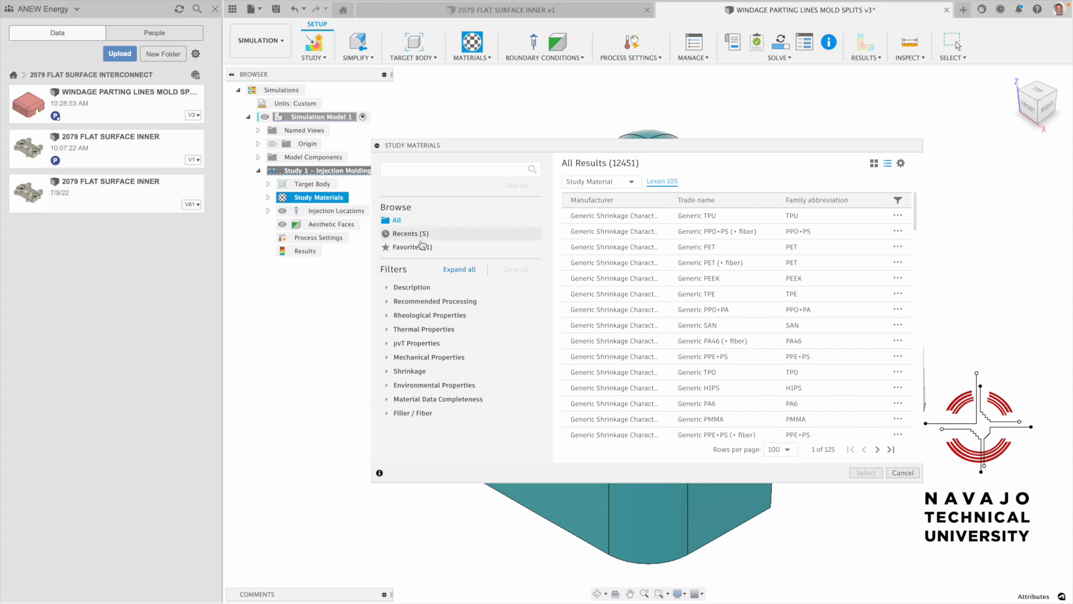
pyautogui.click(419, 247)
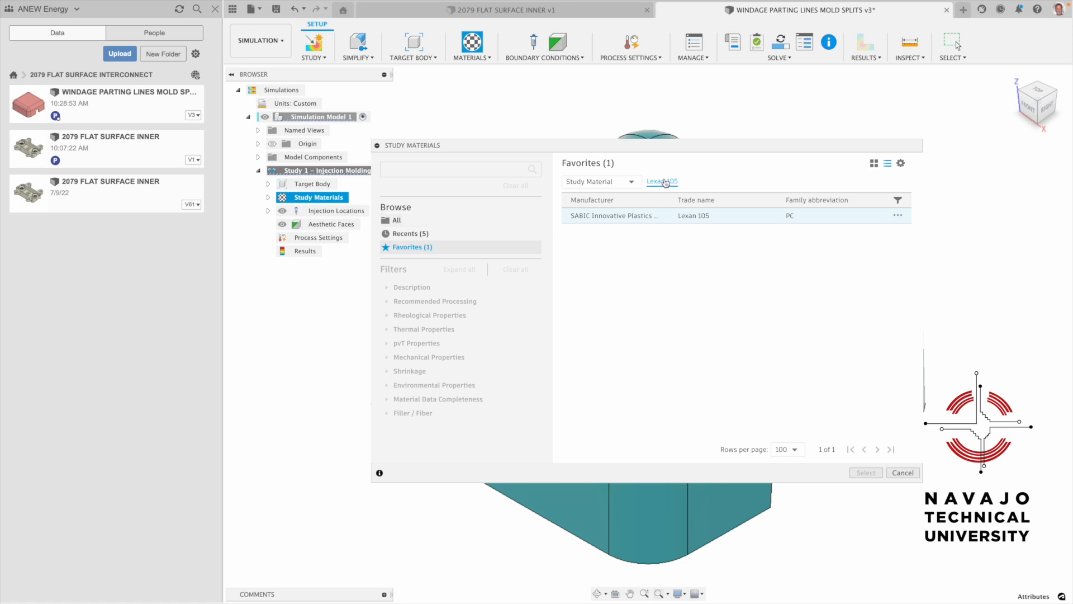
pyautogui.click(666, 182)
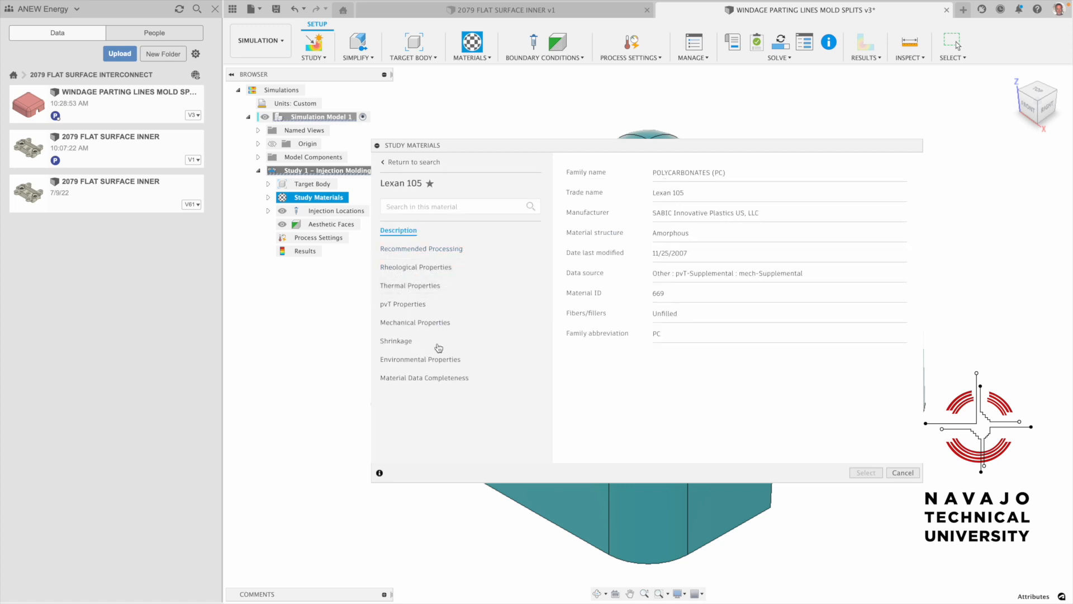
# - Check the shrinkage property of Lexan 105, leave the study materials without changes, and clear the browser selection
pyautogui.click(400, 342)
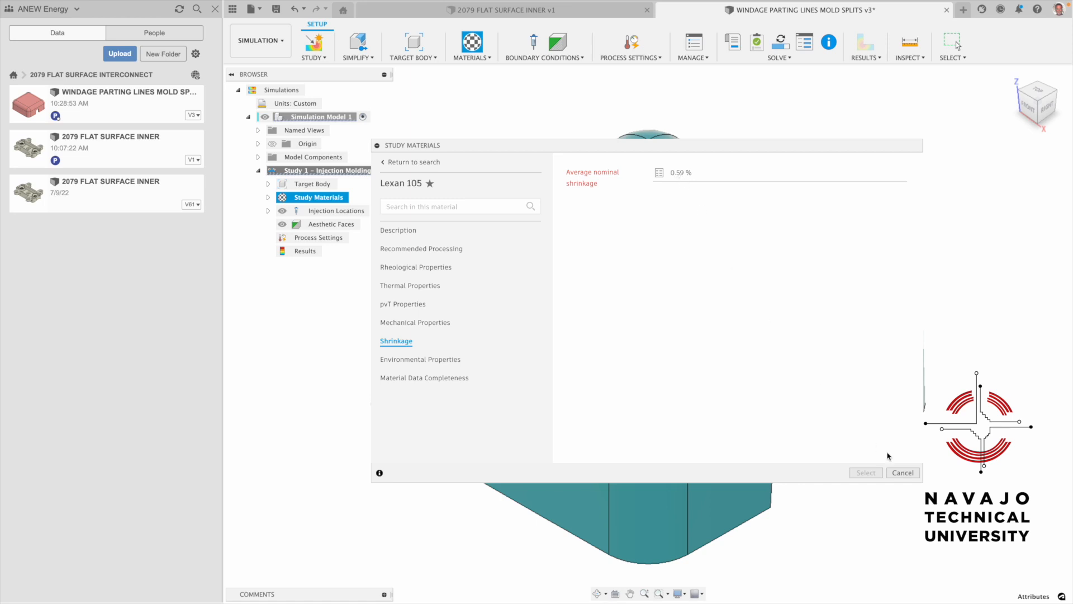
pyautogui.click(903, 473)
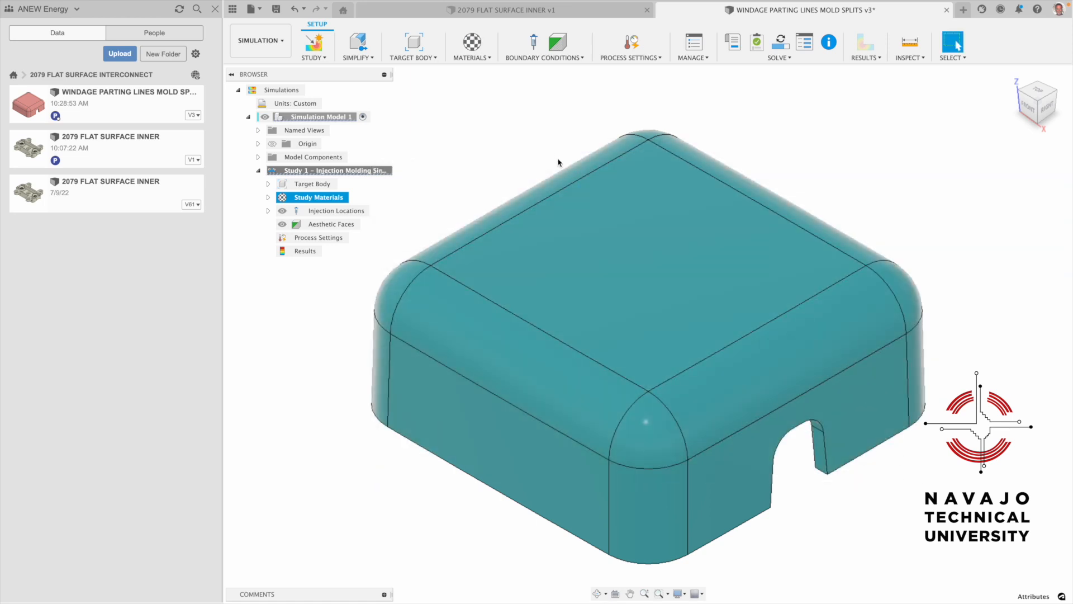
pyautogui.click(537, 125)
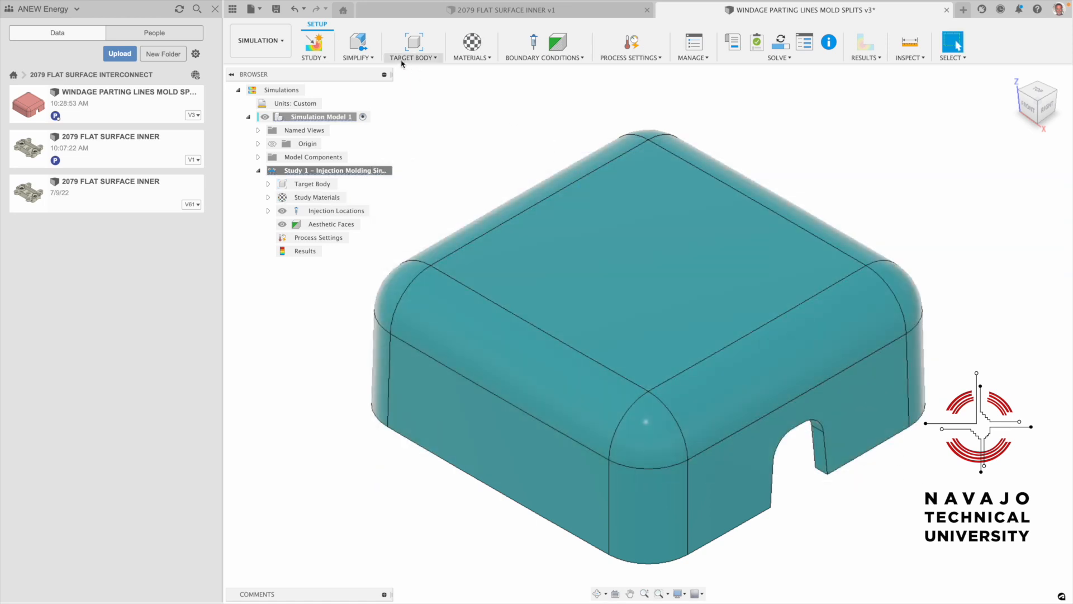
# - Return to the Design workspace and start a uniform Scale on the box body
pyautogui.click(279, 44)
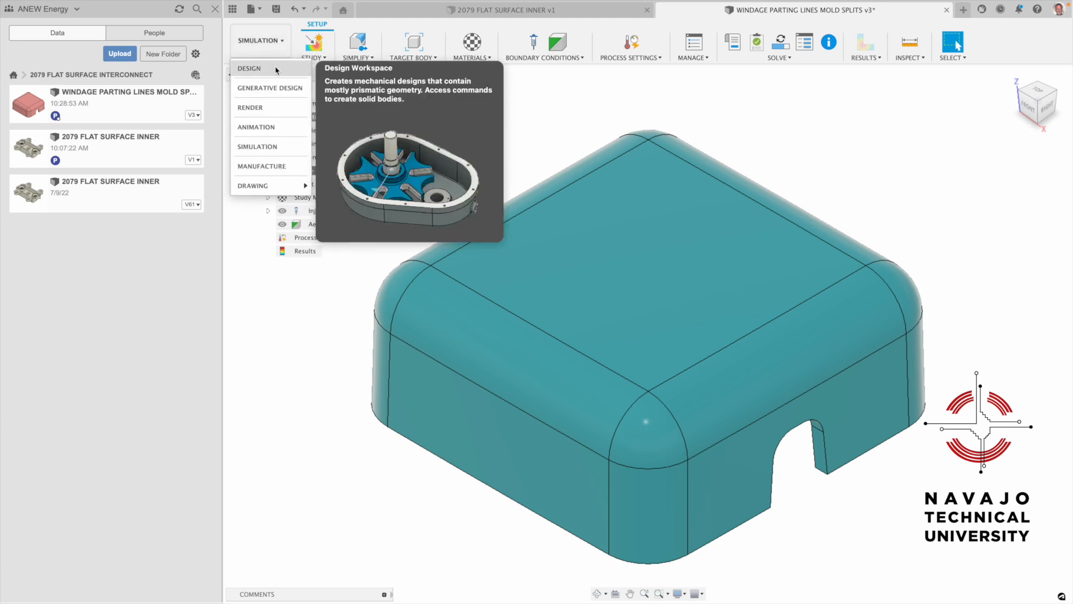
pyautogui.click(249, 68)
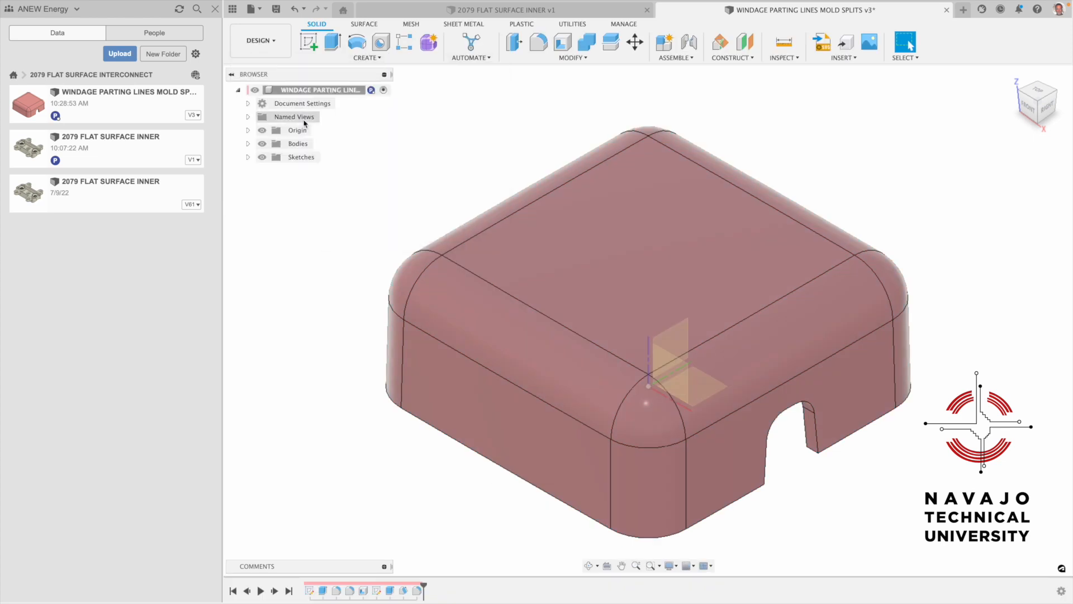
pyautogui.click(570, 58)
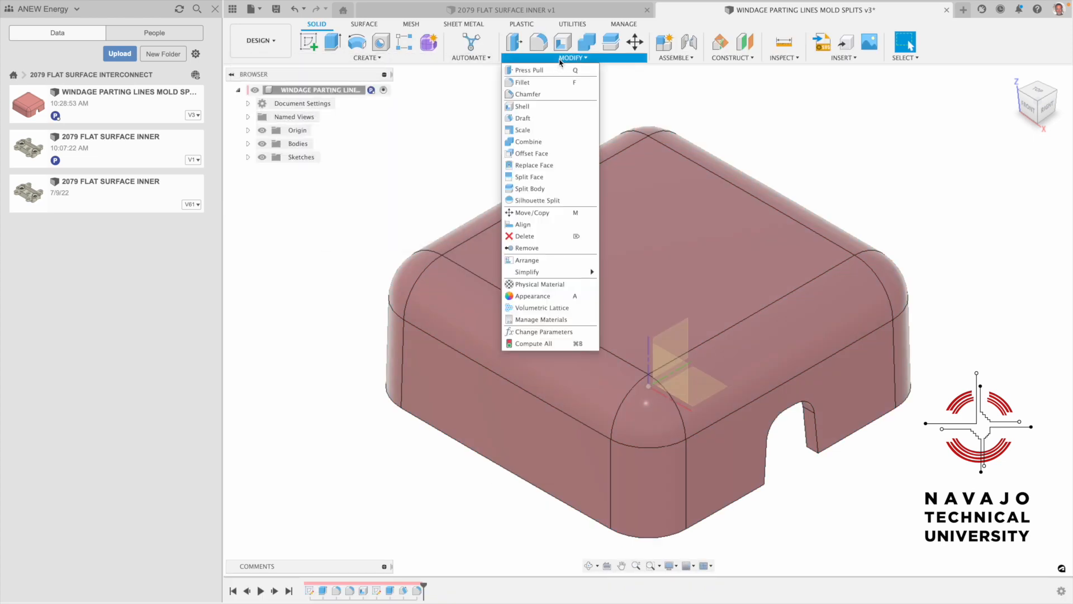
pyautogui.click(549, 130)
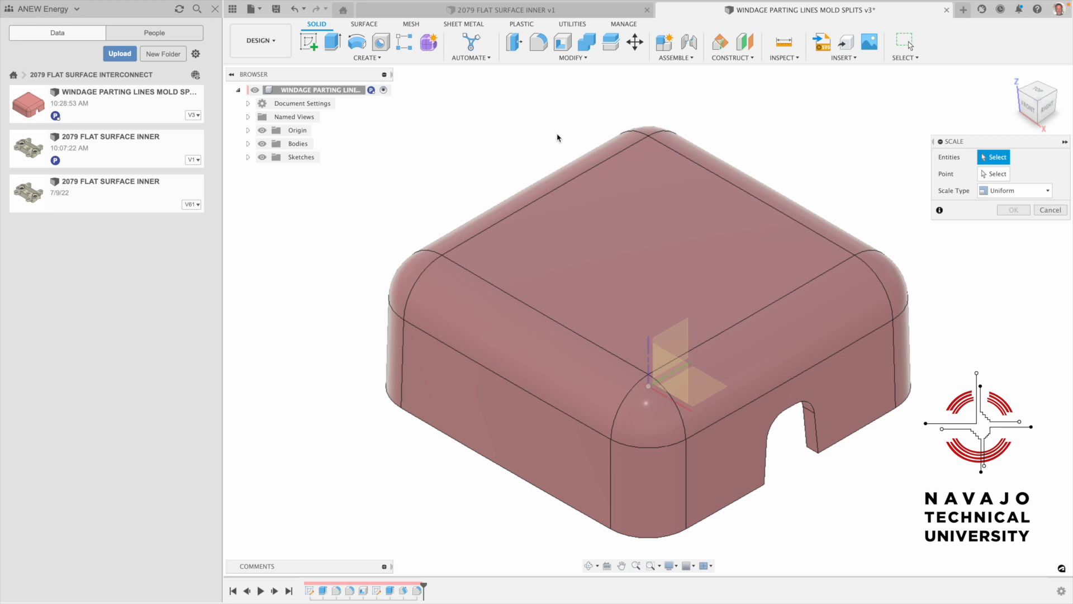
pyautogui.click(663, 199)
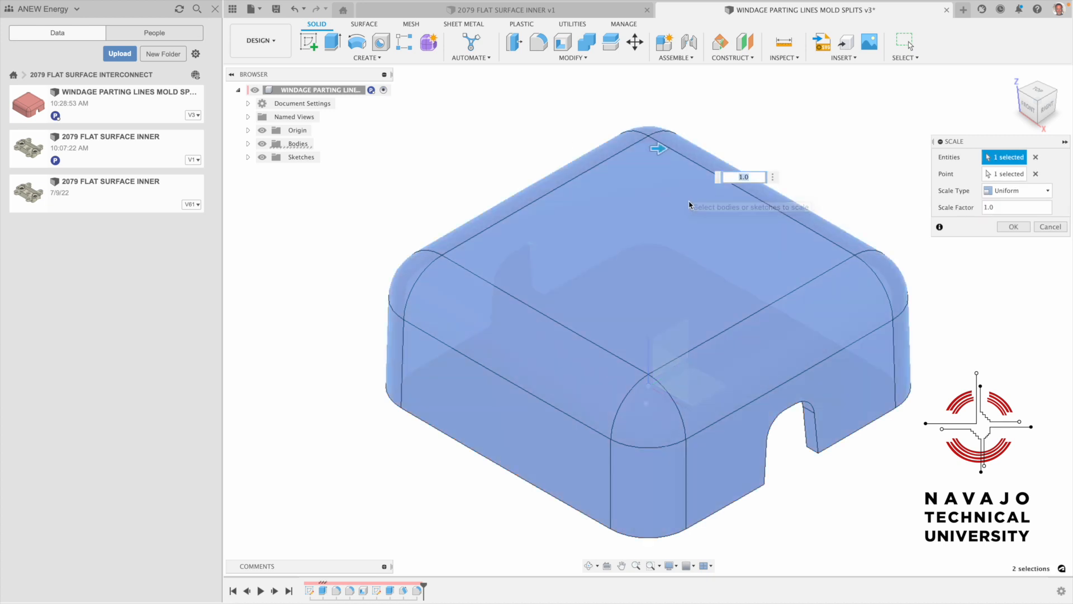
# - Set the uniform scale factor to 1.059 and apply the scaling to the box body
pyautogui.click(999, 207)
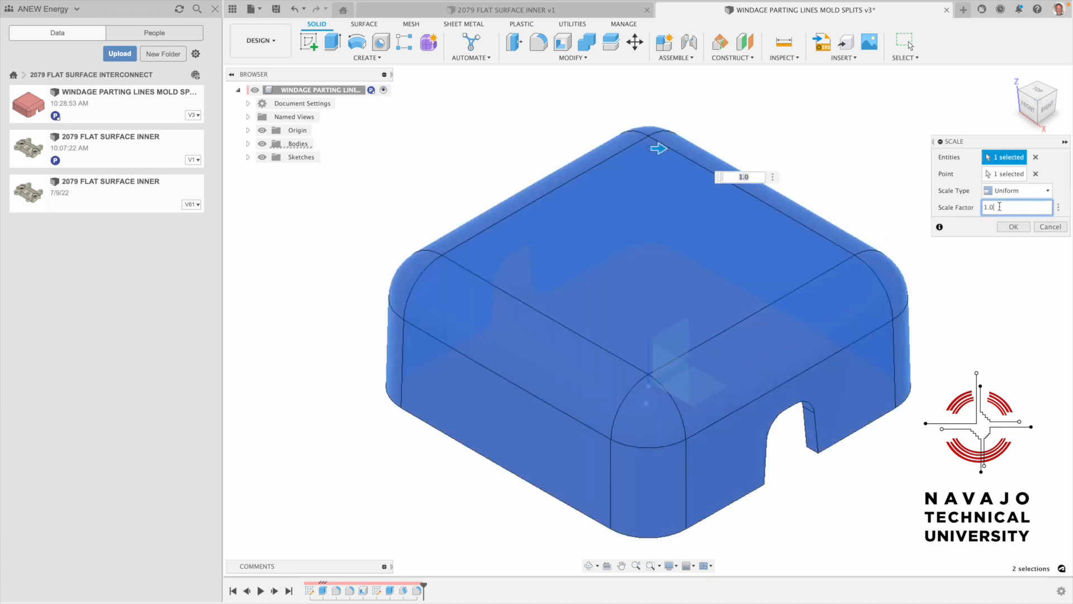
pyautogui.moveTo(1000, 207); pyautogui.dragTo(981, 206)
pyautogui.press('BackSpace')
pyautogui.write('.')
pyautogui.write('059')
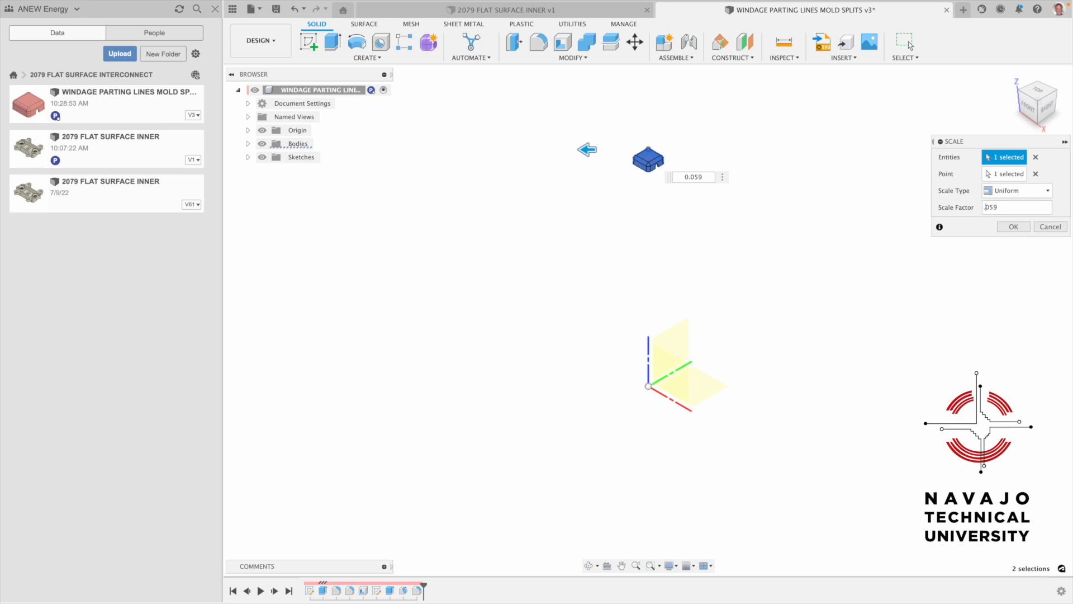
pyautogui.write('1')
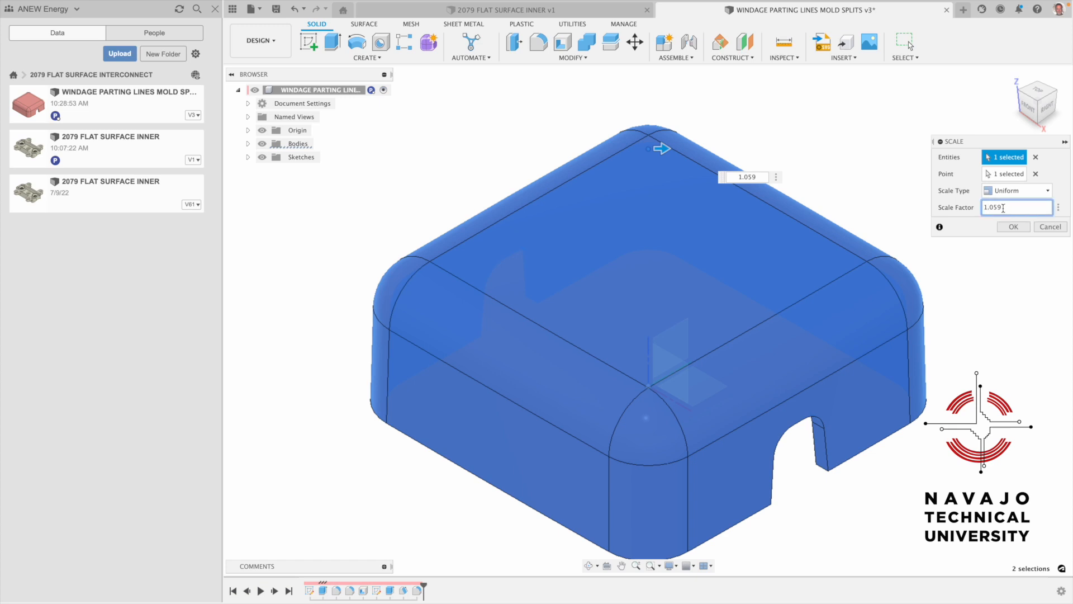
pyautogui.moveTo(991, 207); pyautogui.dragTo(983, 207)
pyautogui.press('BackSpace')
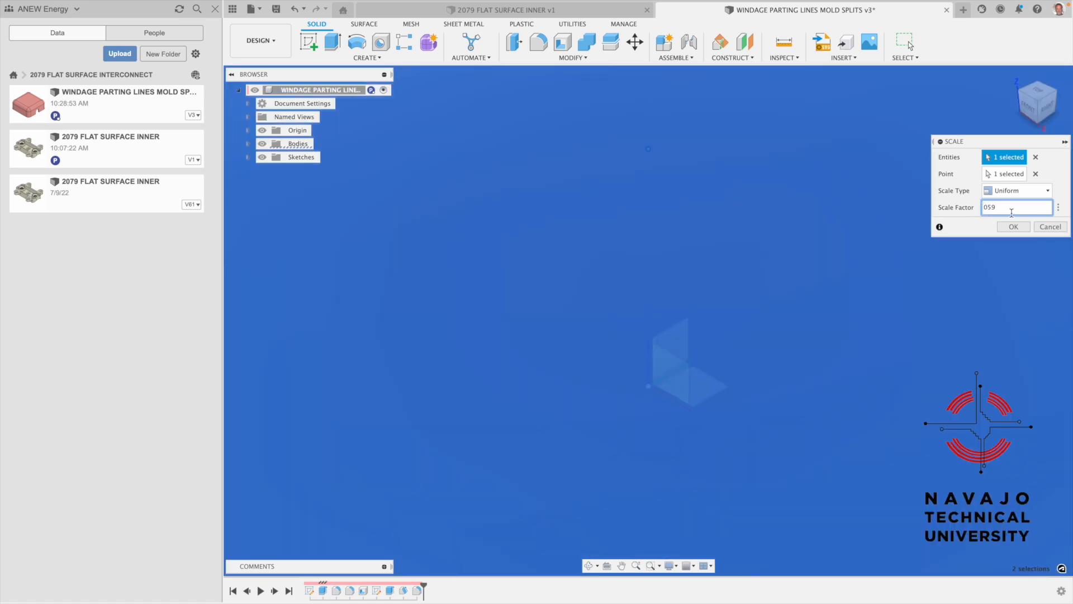
pyautogui.write('.')
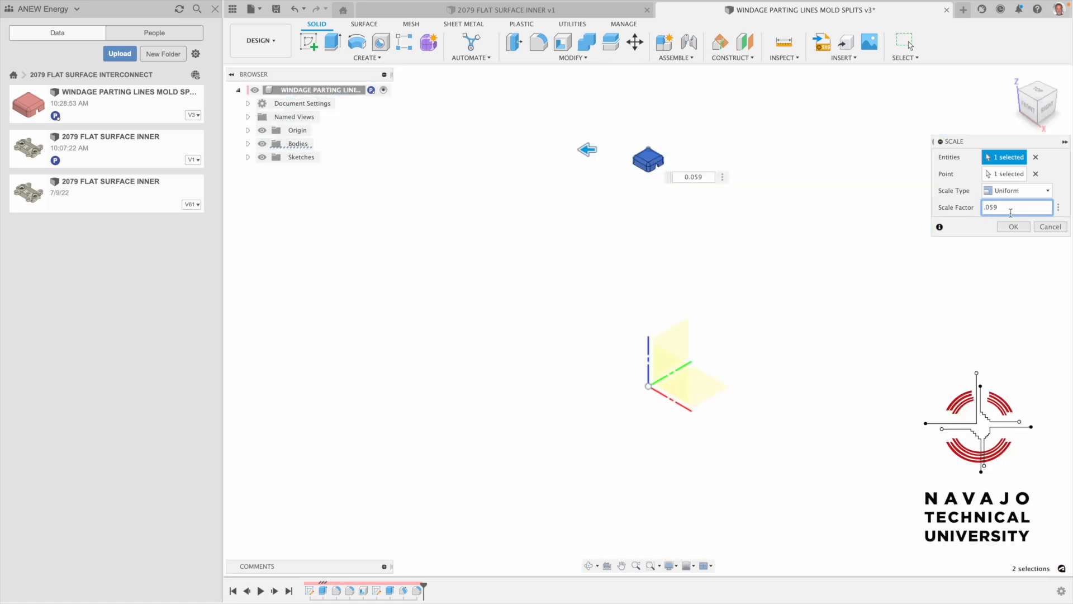
pyautogui.click(984, 205)
pyautogui.write('1')
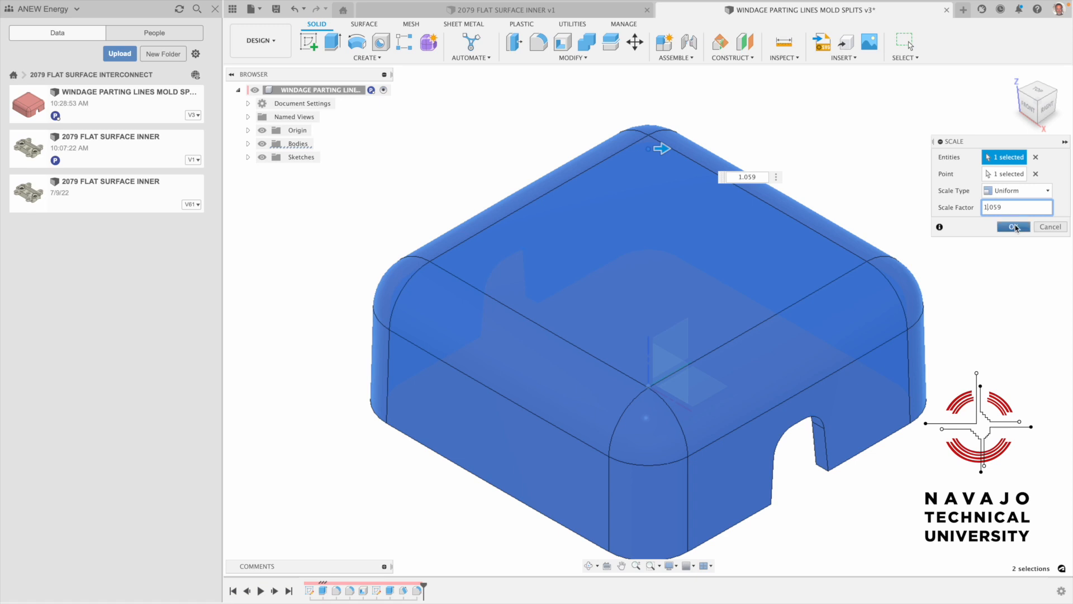
pyautogui.click(1014, 226)
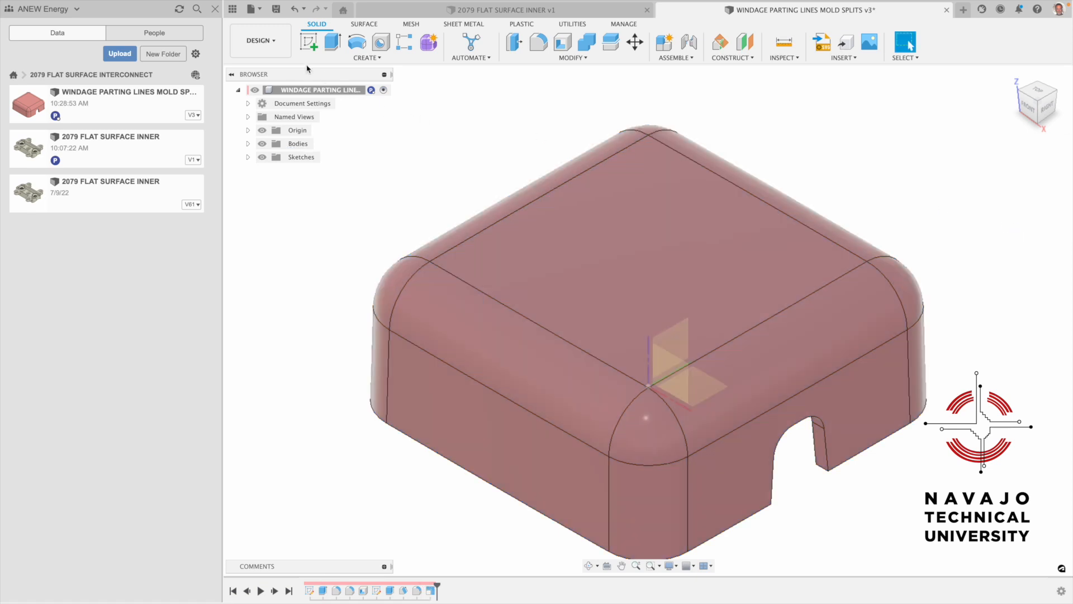
# - Save the design as a separate file named WINDAGE PARTING LINES MOLD SPLITS WITH SHRINKAGE in the 2079 FLAT SURFACE INTERCONNECT project
pyautogui.click(276, 9)
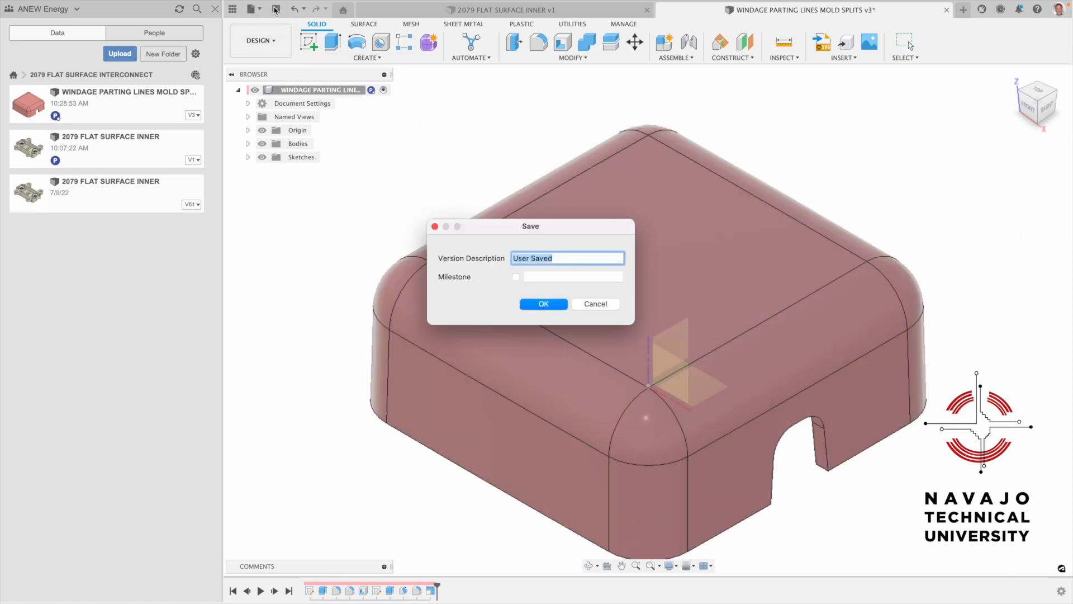
pyautogui.click(584, 305)
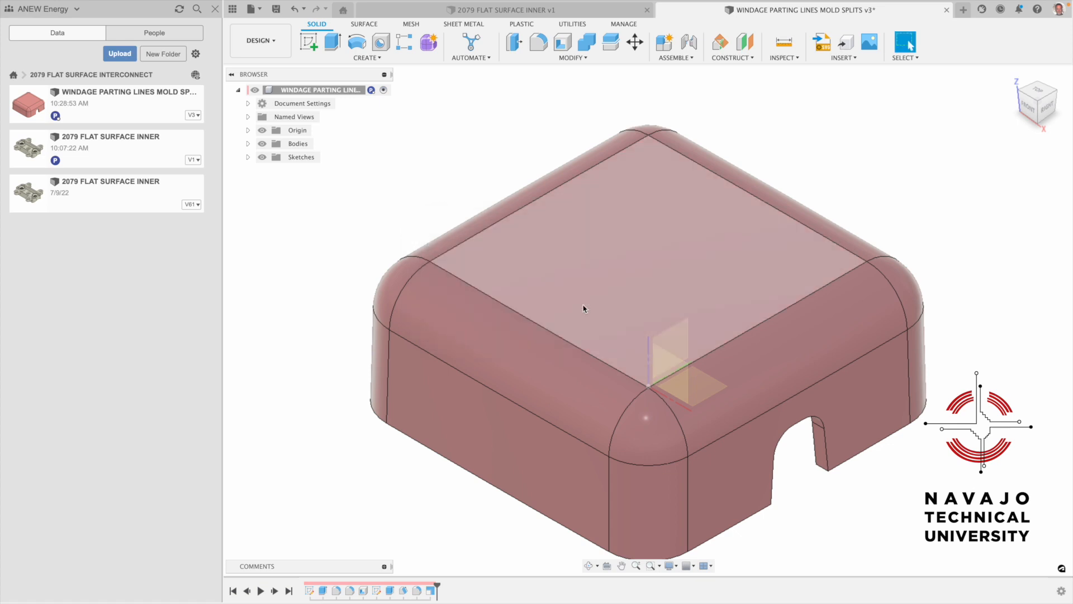
pyautogui.click(261, 9)
pyautogui.click(290, 140)
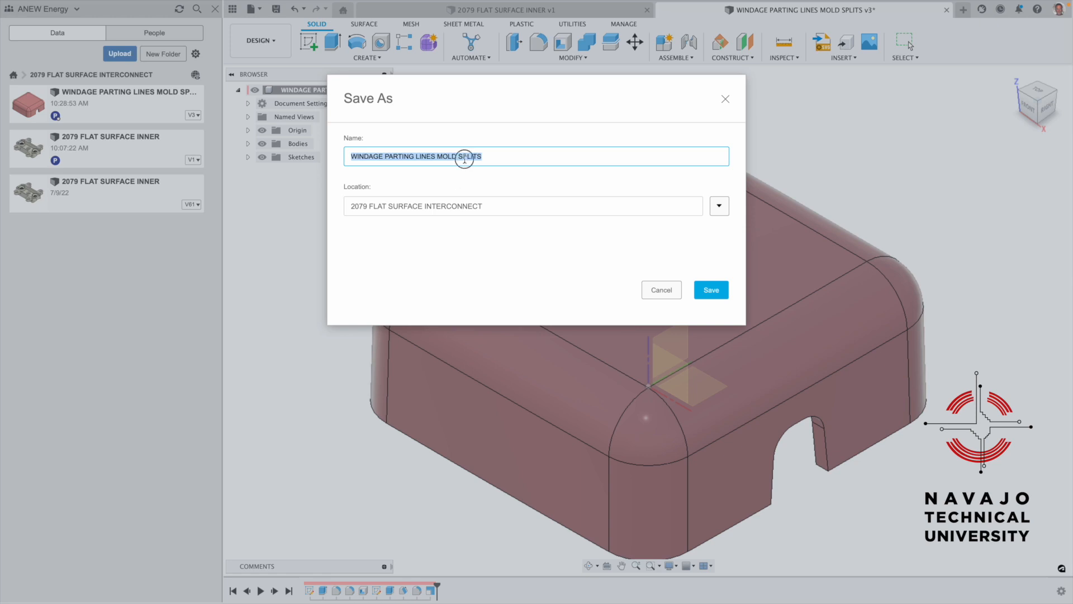
pyautogui.click(467, 157)
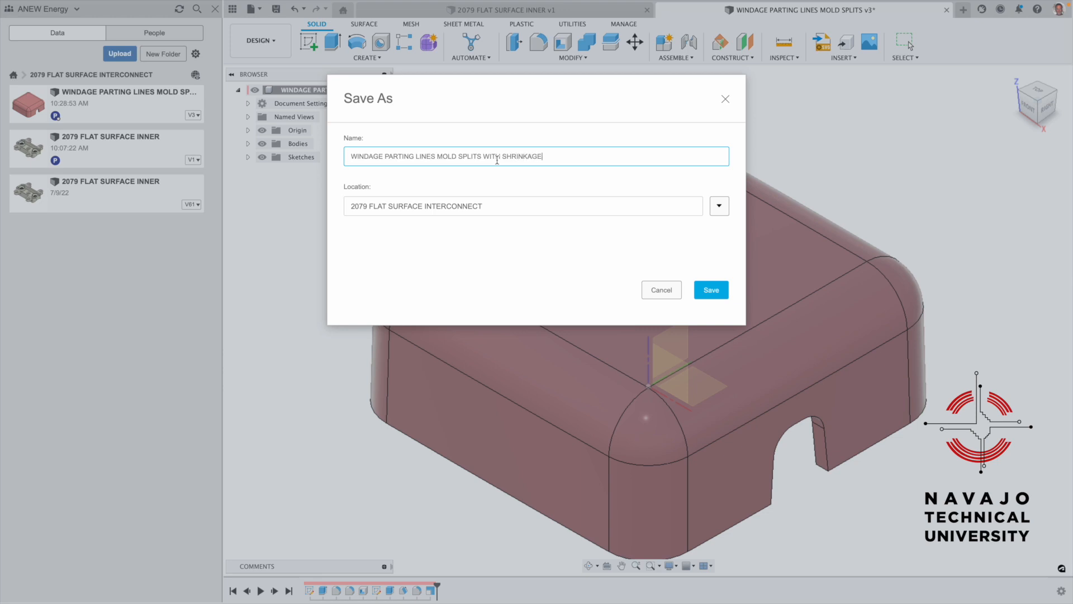
pyautogui.click(710, 290)
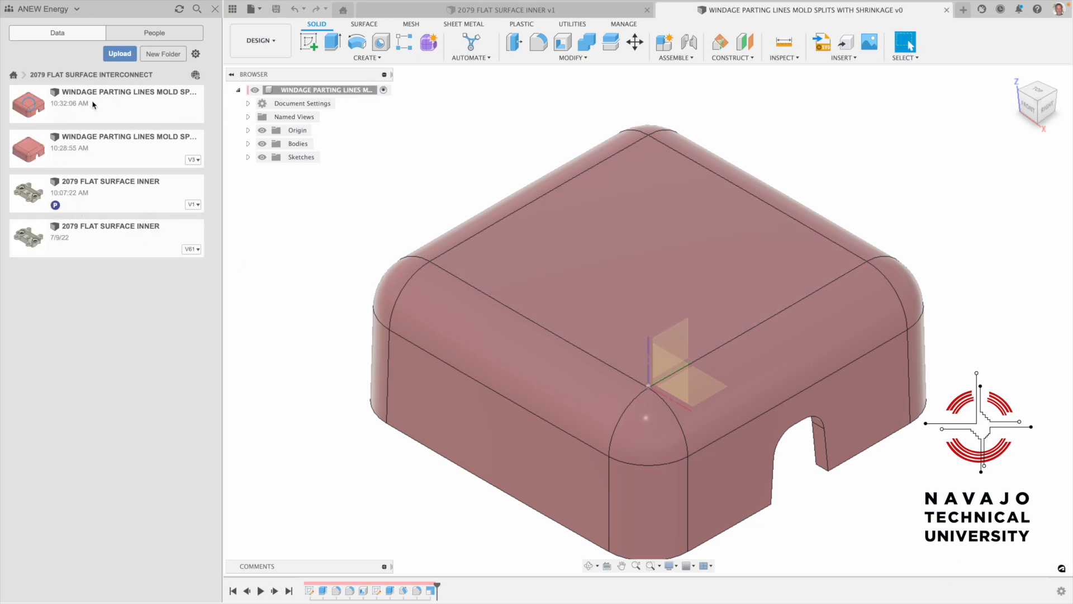
# - Close the newly saved shrinkage design and reopen it from the project's files
pyautogui.click(945, 11)
pyautogui.rightClick(132, 102)
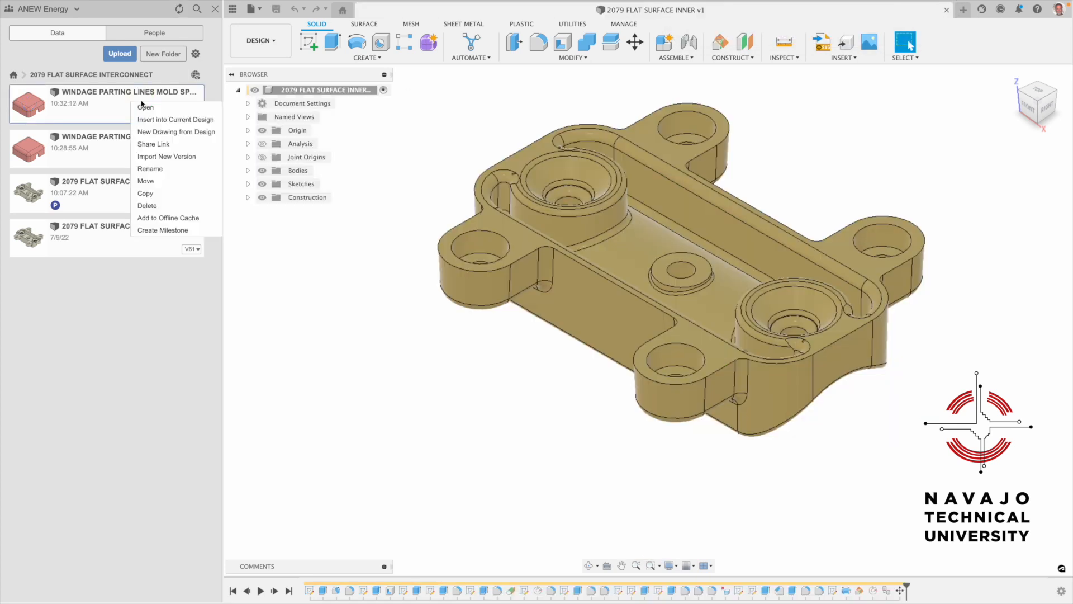
pyautogui.click(146, 107)
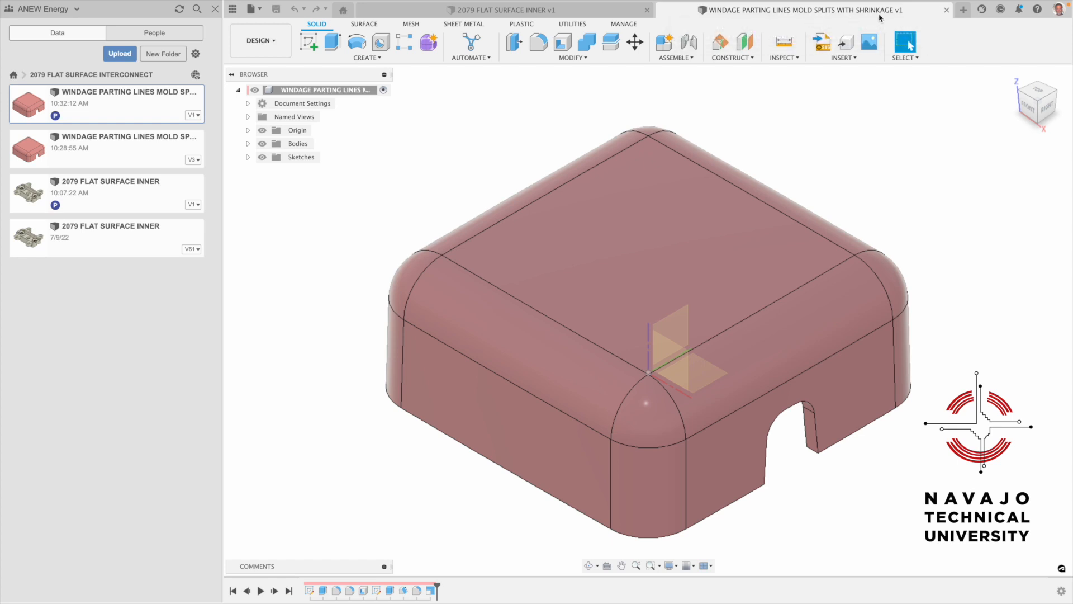
pyautogui.scroll(-3, 819, 153)
pyautogui.moveTo(814, 158); pyautogui.dragTo(775, 168, button='middle')
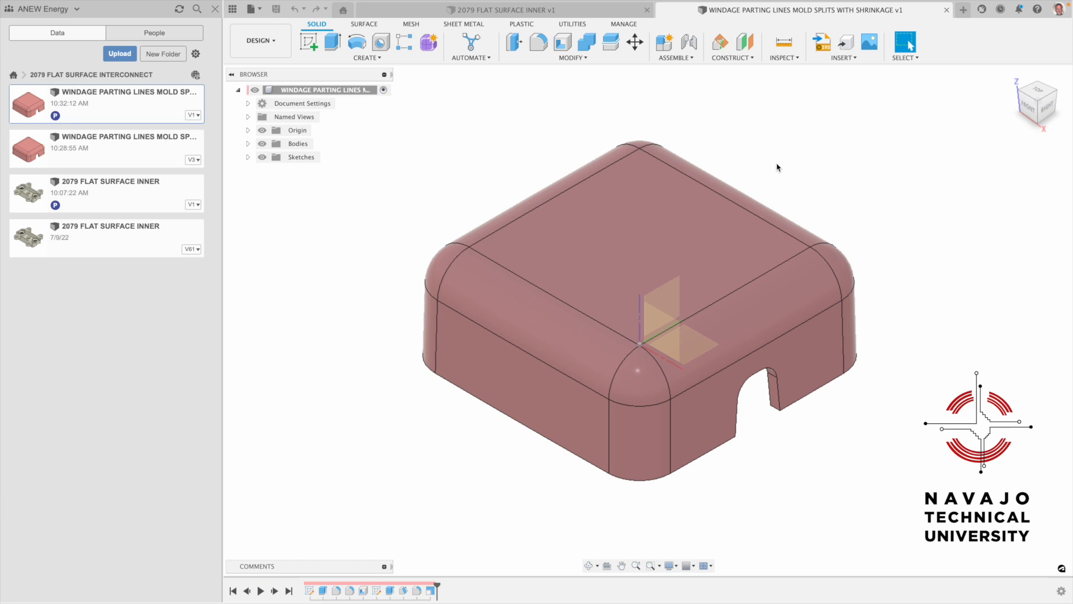
pyautogui.scroll(-2, 697, 170)
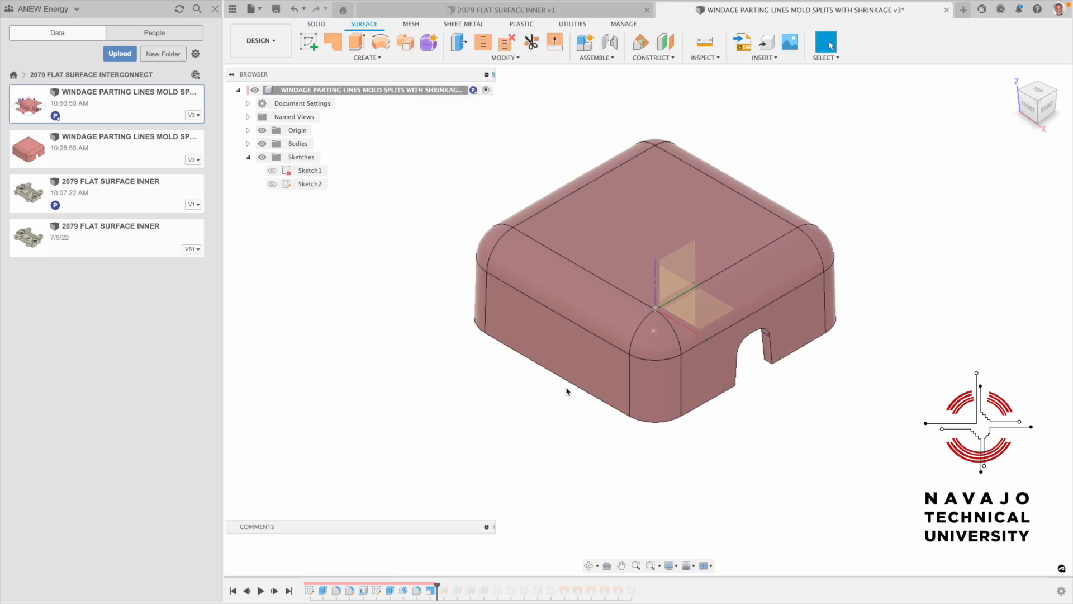
# - Roll the design history forward past the Scale feature to include the first three construction planes
pyautogui.scroll(2, 712, 391)
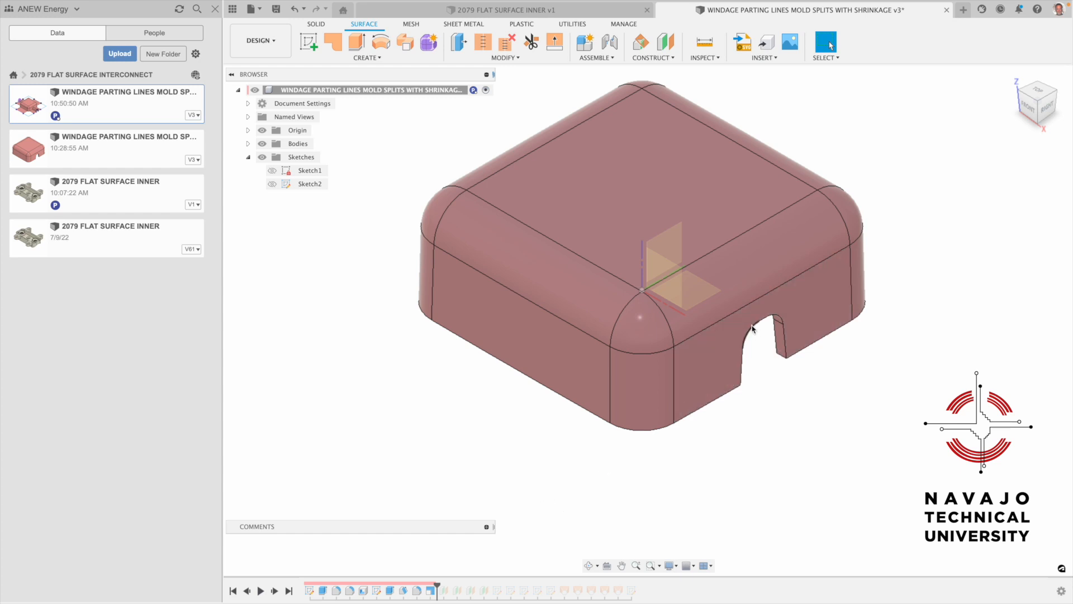
pyautogui.scroll(-3, 839, 305)
pyautogui.moveTo(821, 311); pyautogui.dragTo(753, 350, button='middle')
pyautogui.scroll(1, 744, 352)
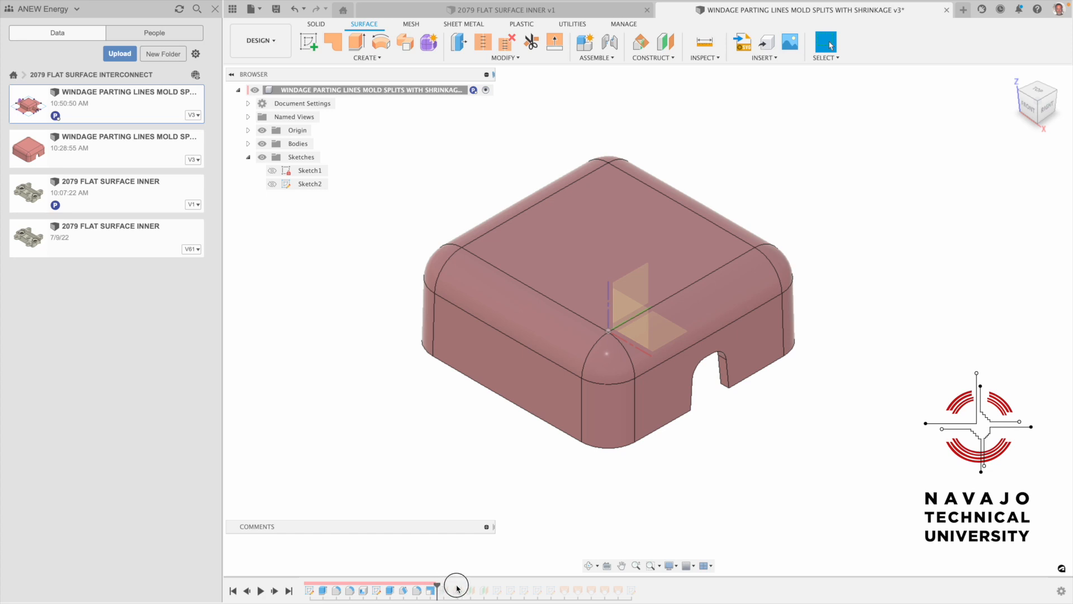
pyautogui.moveTo(437, 585); pyautogui.dragTo(476, 587)
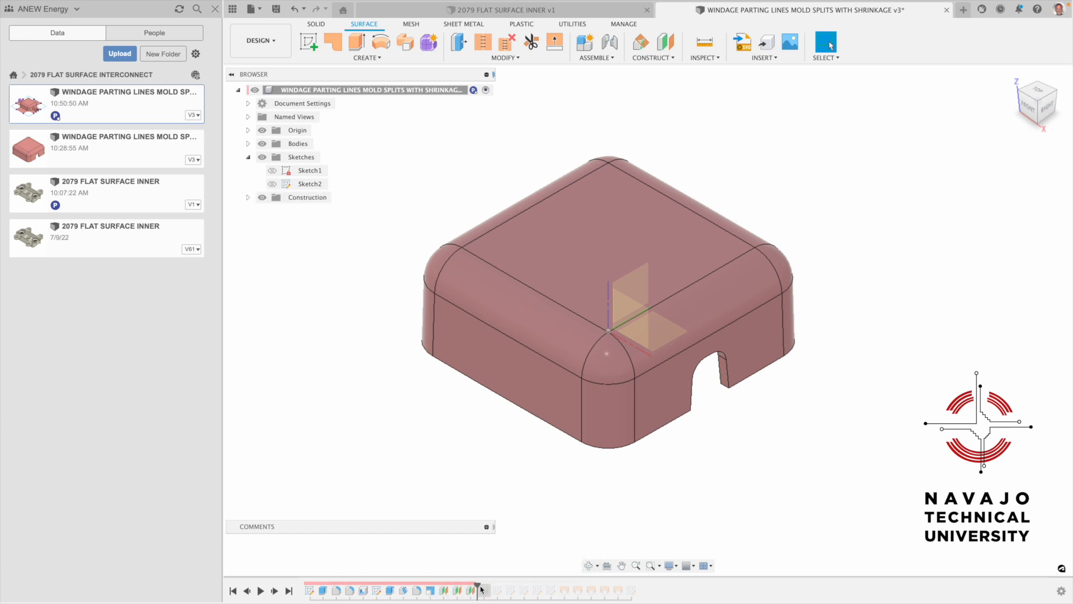
pyautogui.scroll(-2, 501, 486)
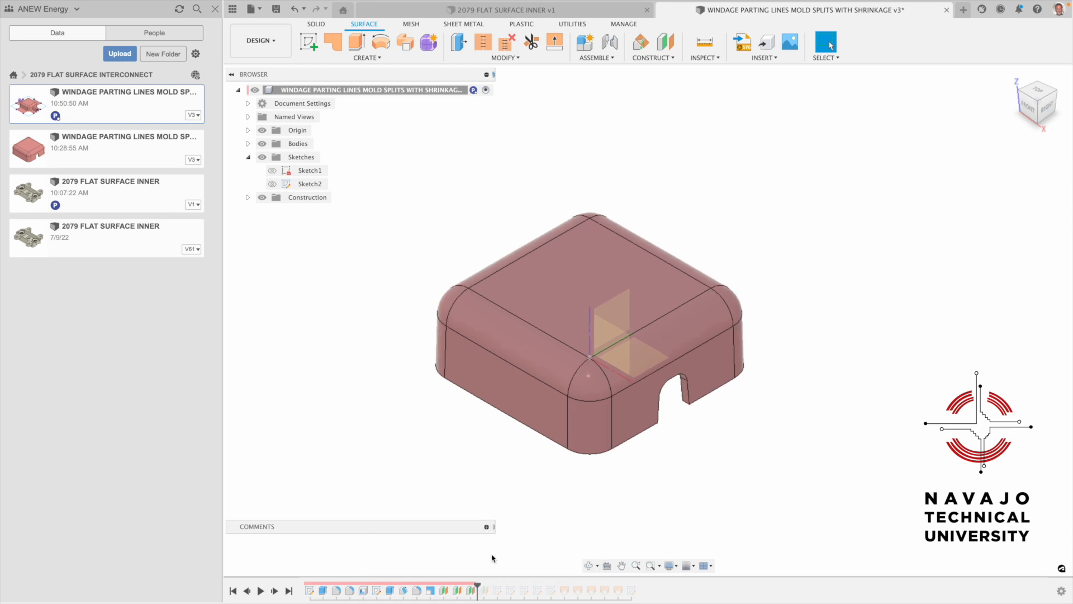
# - Show construction planes Plane1, Plane2 and Plane3, keeping Sketch2 hidden
pyautogui.click(247, 197)
pyautogui.click(272, 211)
pyautogui.click(272, 223)
pyautogui.click(272, 238)
pyautogui.click(271, 184)
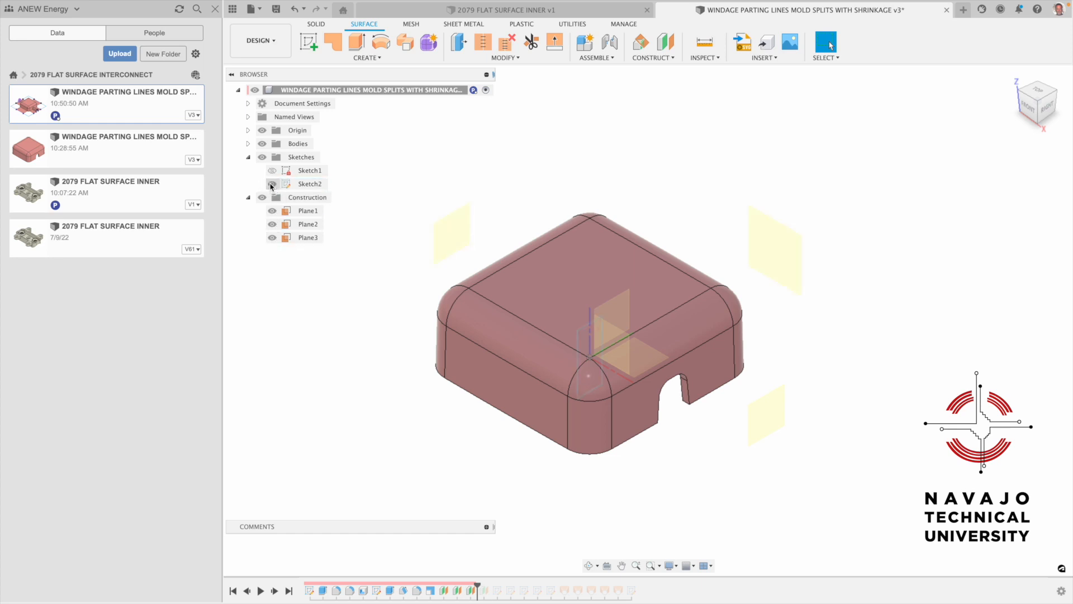
pyautogui.click(272, 185)
# - Roll the design history forward to include the parting-line profile sketches Sketch3 to Sketch6, selecting Plane1 along the way
pyautogui.moveTo(477, 585); pyautogui.dragTo(502, 591)
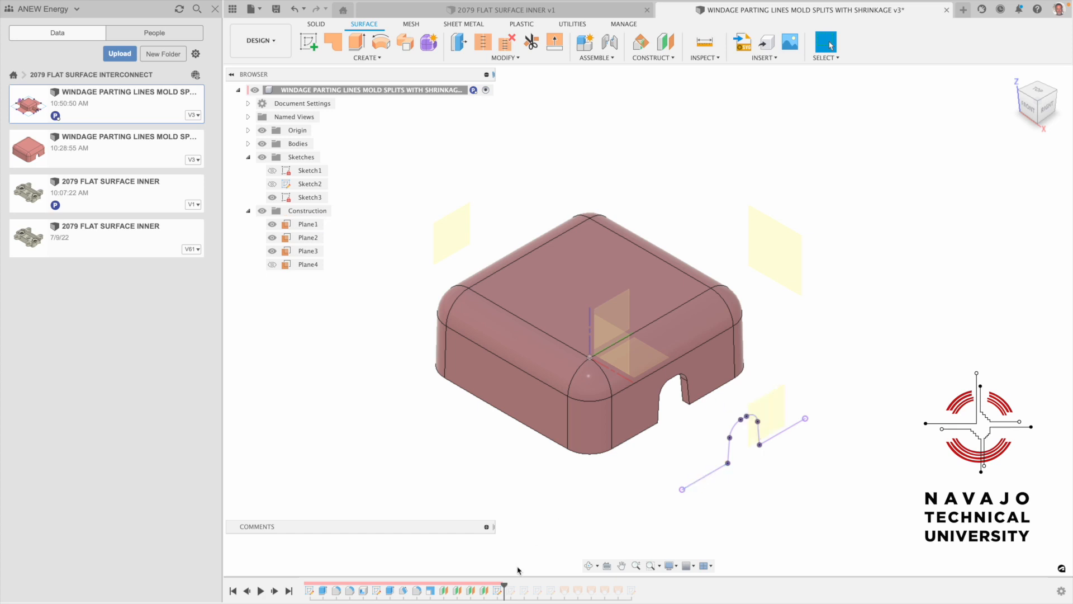
pyautogui.click(774, 408)
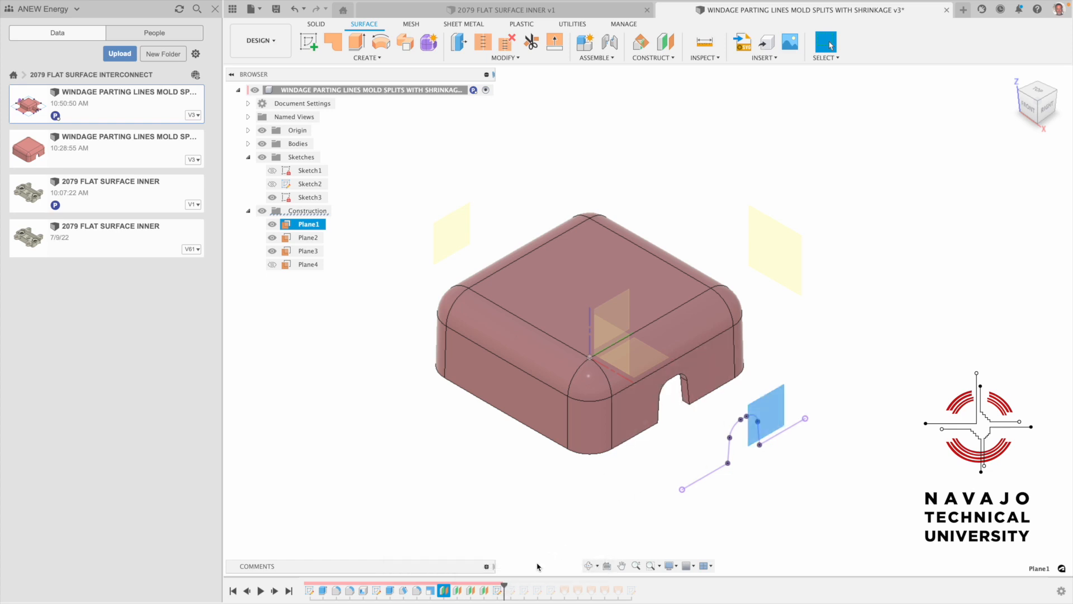
pyautogui.moveTo(506, 584); pyautogui.dragTo(542, 589)
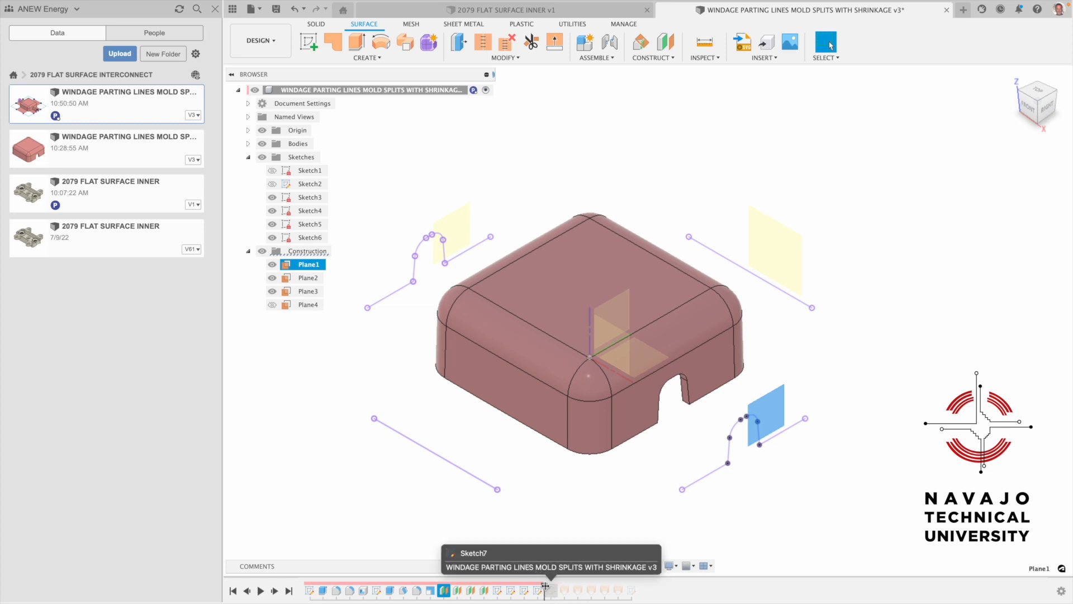
# - Roll the design history forward through Sketch7 and the lofted parting surfaces to include Sketch8
pyautogui.moveTo(555, 587); pyautogui.dragTo(557, 588)
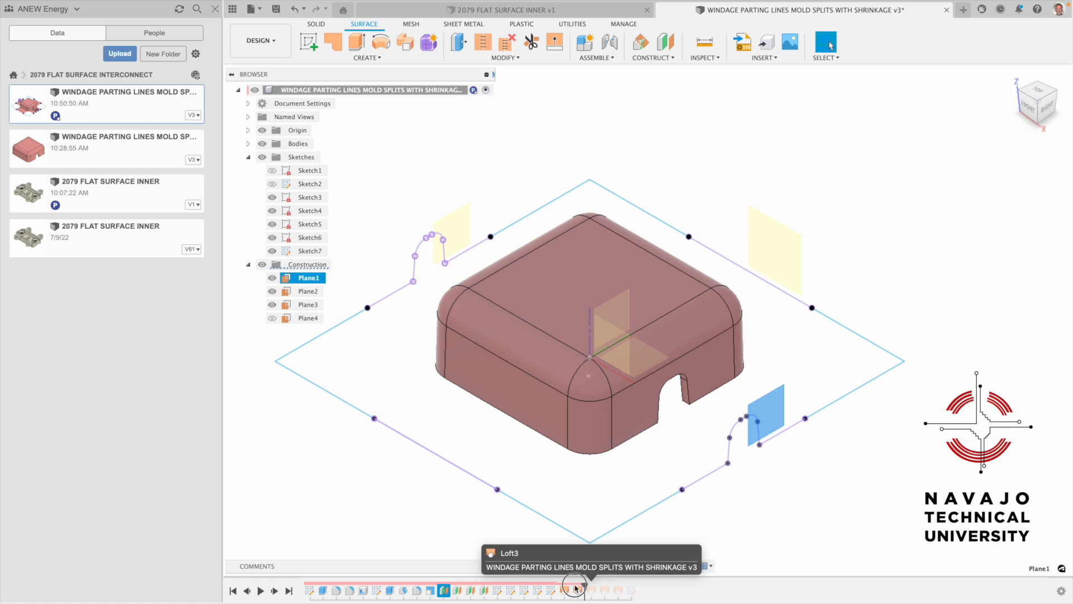
pyautogui.moveTo(571, 586); pyautogui.dragTo(624, 594)
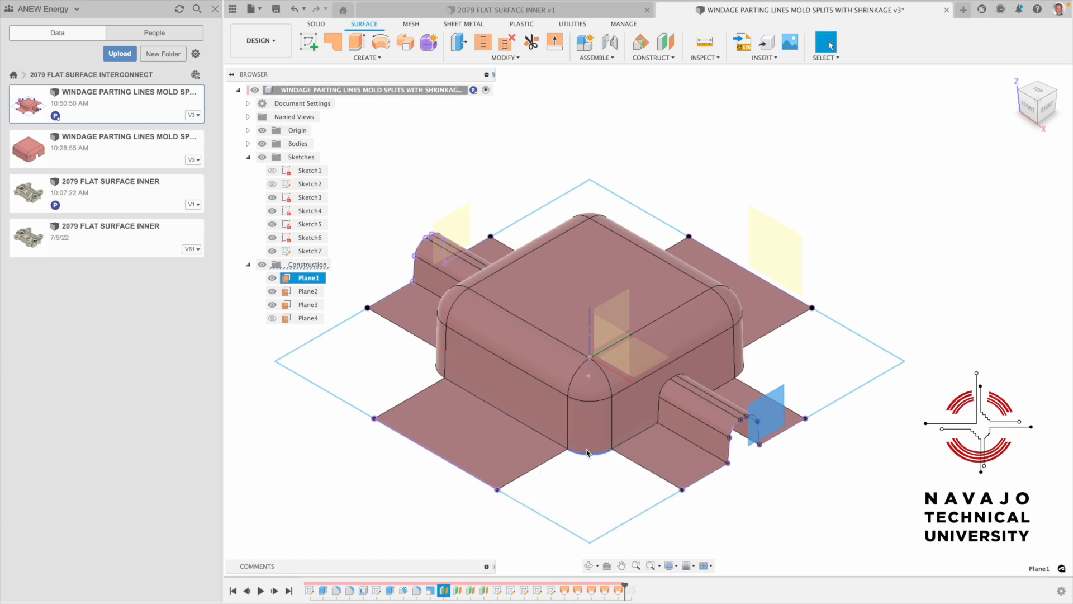
pyautogui.moveTo(626, 594); pyautogui.dragTo(641, 594)
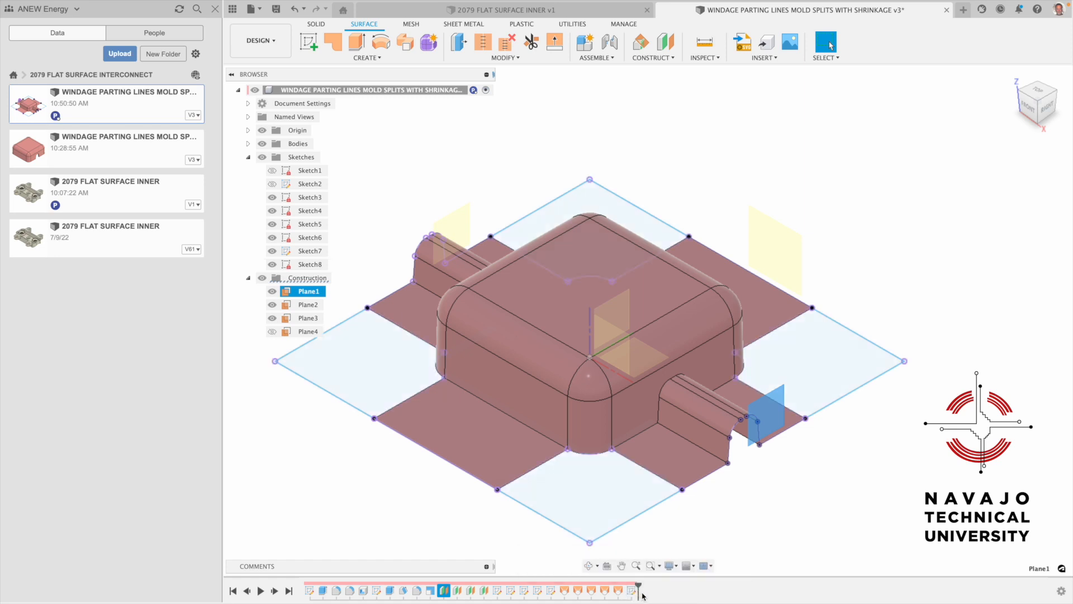
# - Hide sketches Sketch3 through Sketch7, leaving Sketch8 shown
pyautogui.click(270, 249)
pyautogui.click(272, 250)
pyautogui.click(272, 238)
pyautogui.click(272, 224)
pyautogui.click(272, 211)
pyautogui.click(271, 198)
pyautogui.click(387, 169)
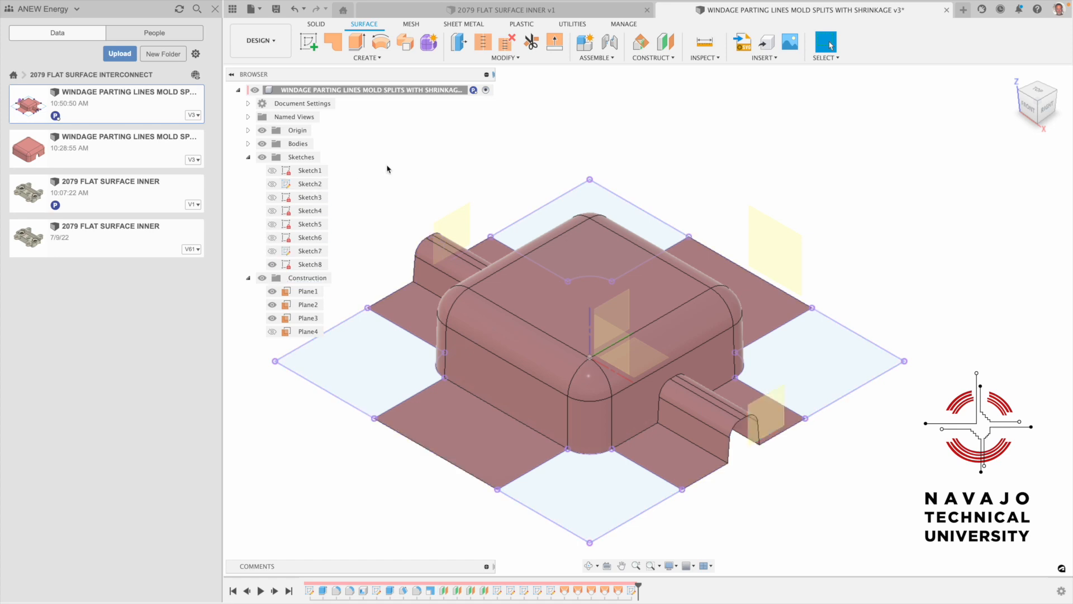
# - Patch the front corner profile of Sketch8 as a new surface body
pyautogui.click(367, 58)
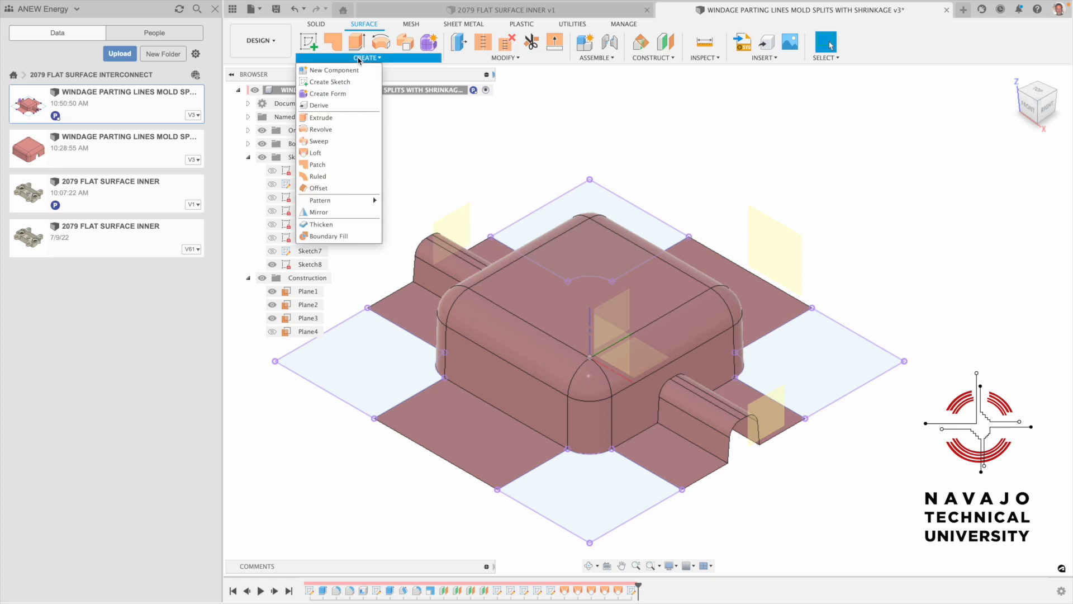
pyautogui.click(339, 165)
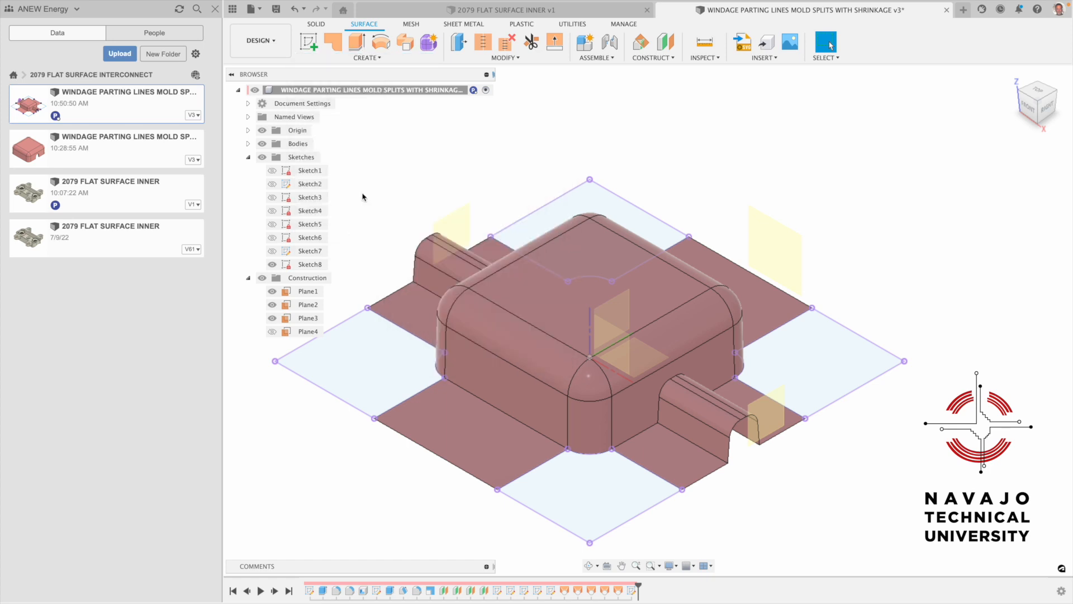
pyautogui.click(624, 507)
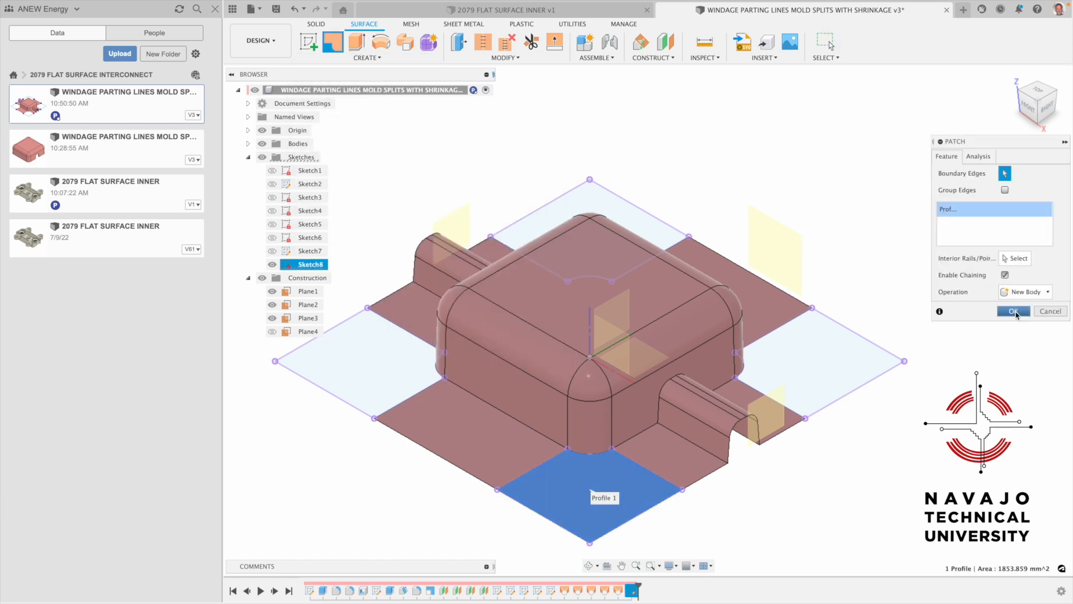
pyautogui.click(1014, 311)
# - Show Sketch8 again and patch its three remaining corner profiles as new surface bodies
pyautogui.rightClick(911, 235)
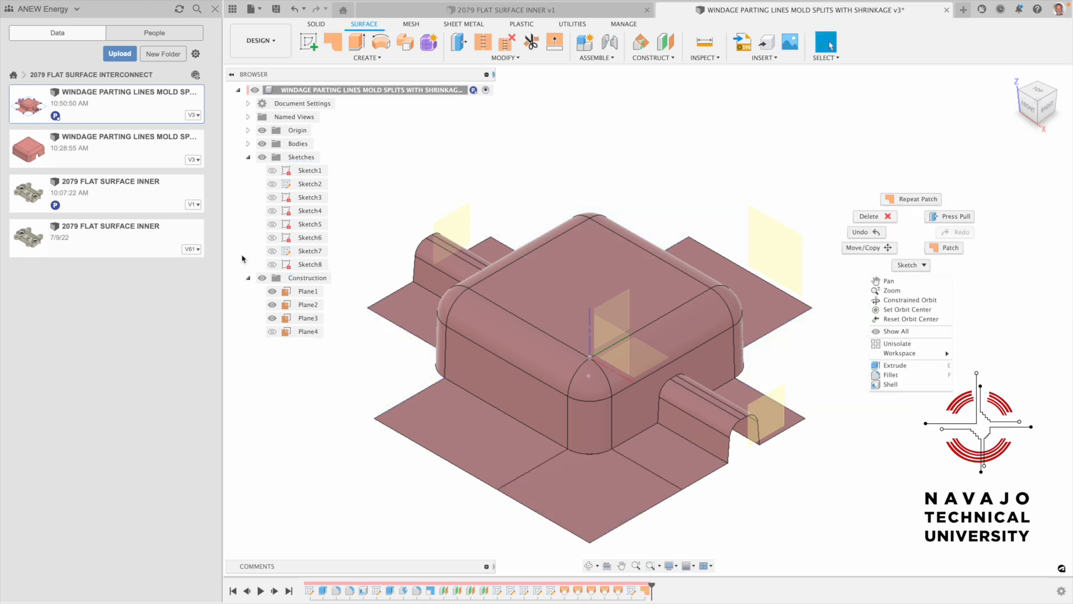
pyautogui.click(271, 267)
pyautogui.click(272, 265)
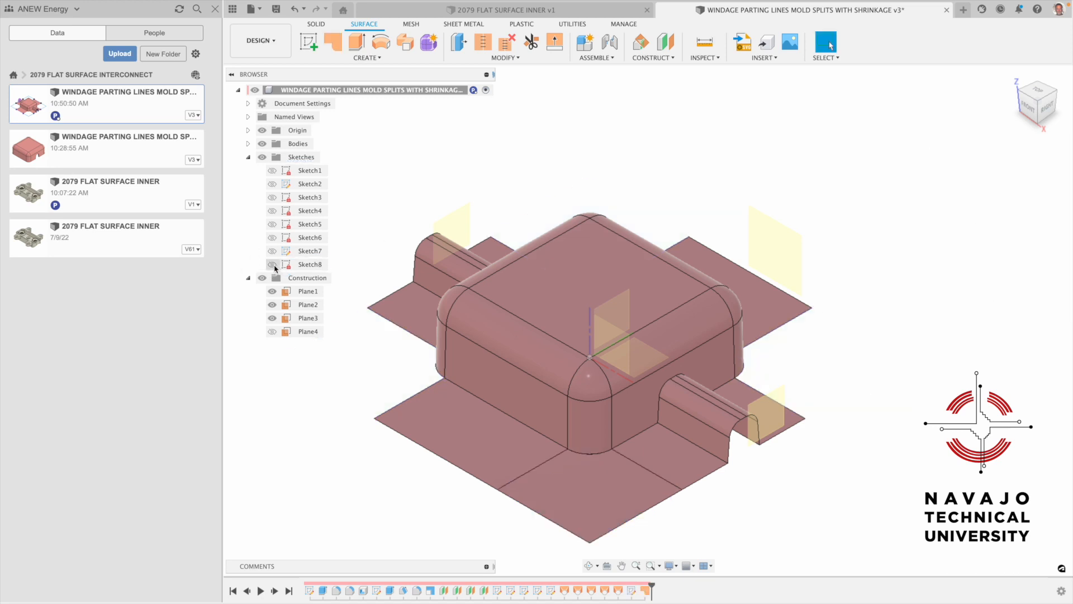
pyautogui.rightClick(682, 155)
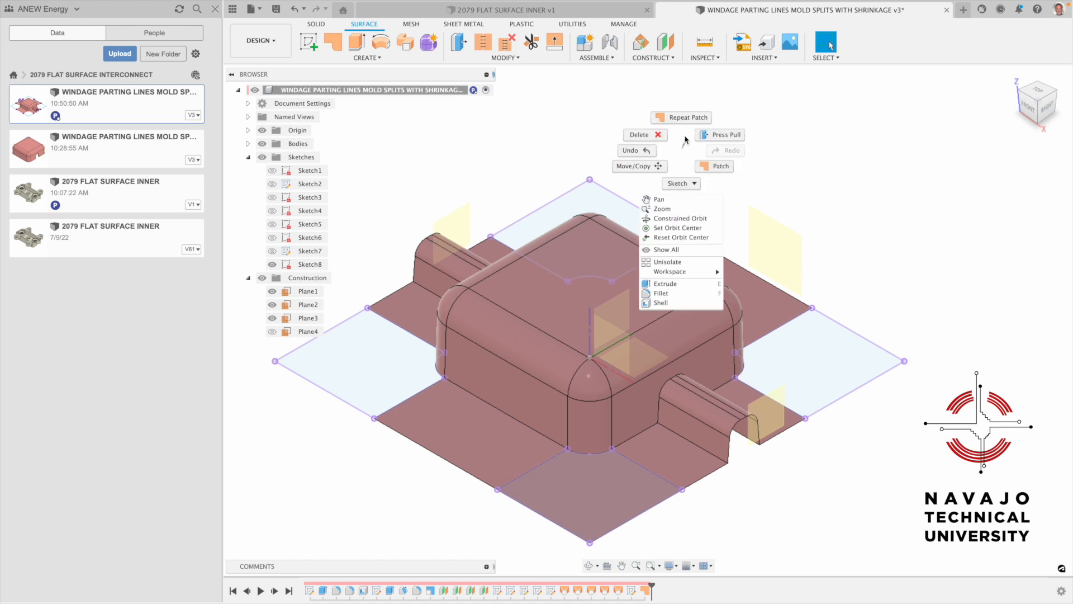
pyautogui.click(687, 115)
pyautogui.click(816, 351)
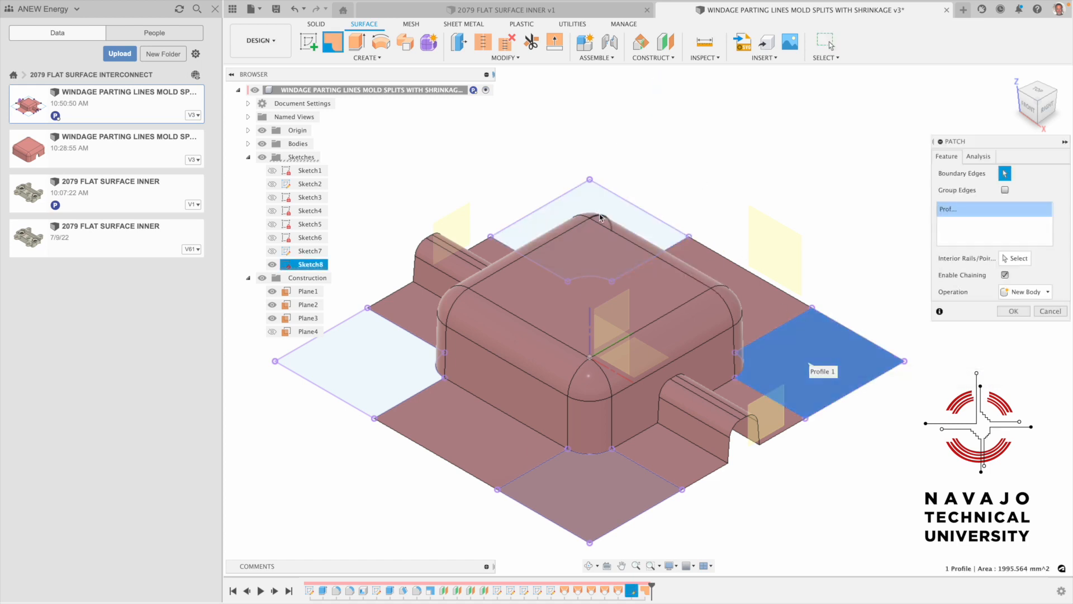
pyautogui.click(592, 224)
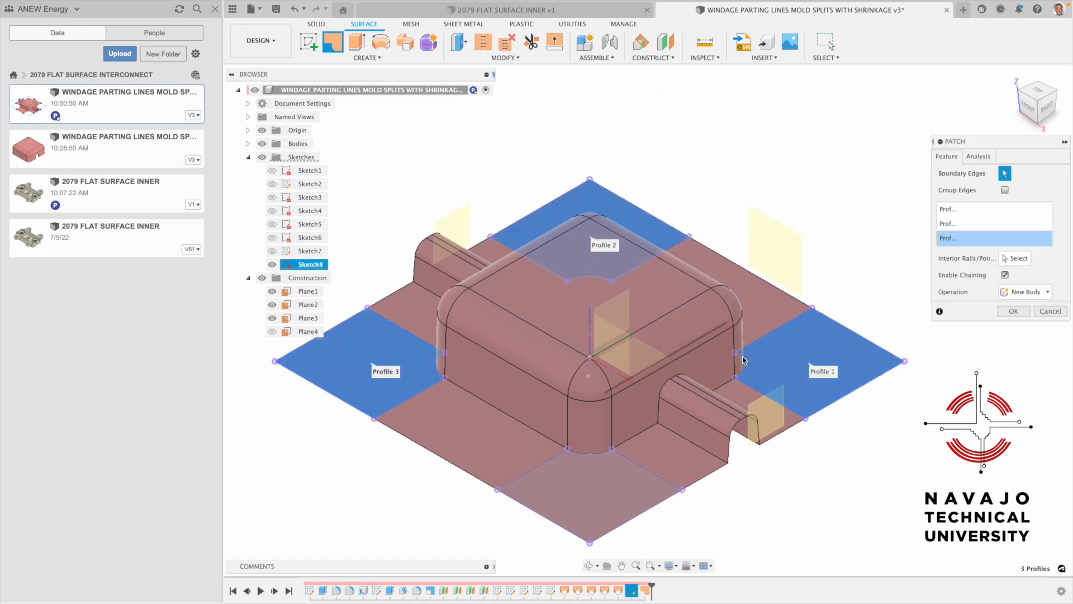
pyautogui.click(1009, 313)
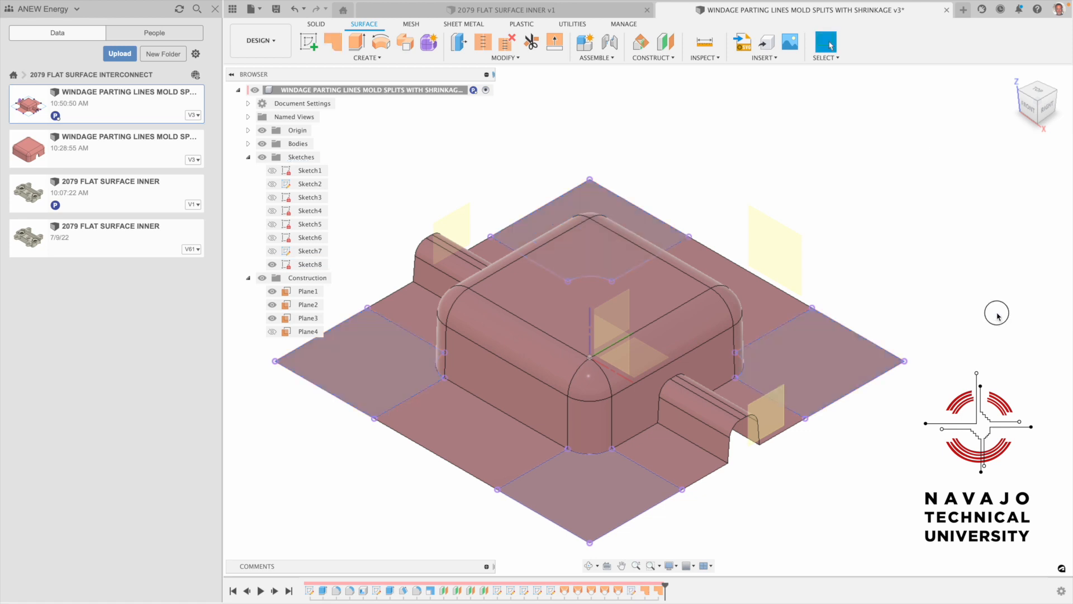
# - Sketch a circle about 12.2 mm in diameter on the box's flat top face, offset from its centre
pyautogui.scroll(-2, 894, 322)
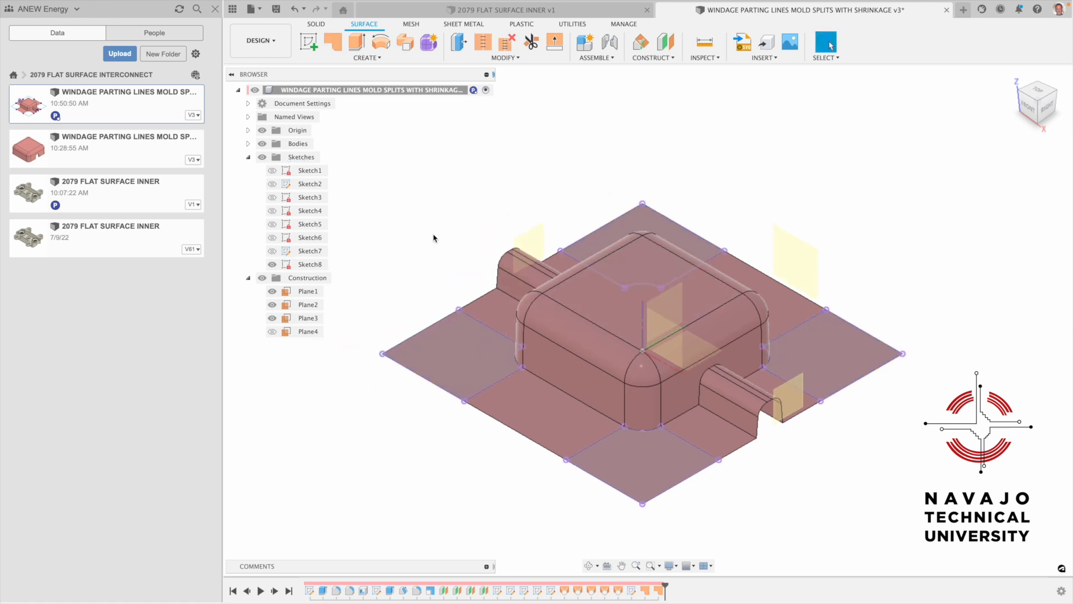
pyautogui.click(624, 296)
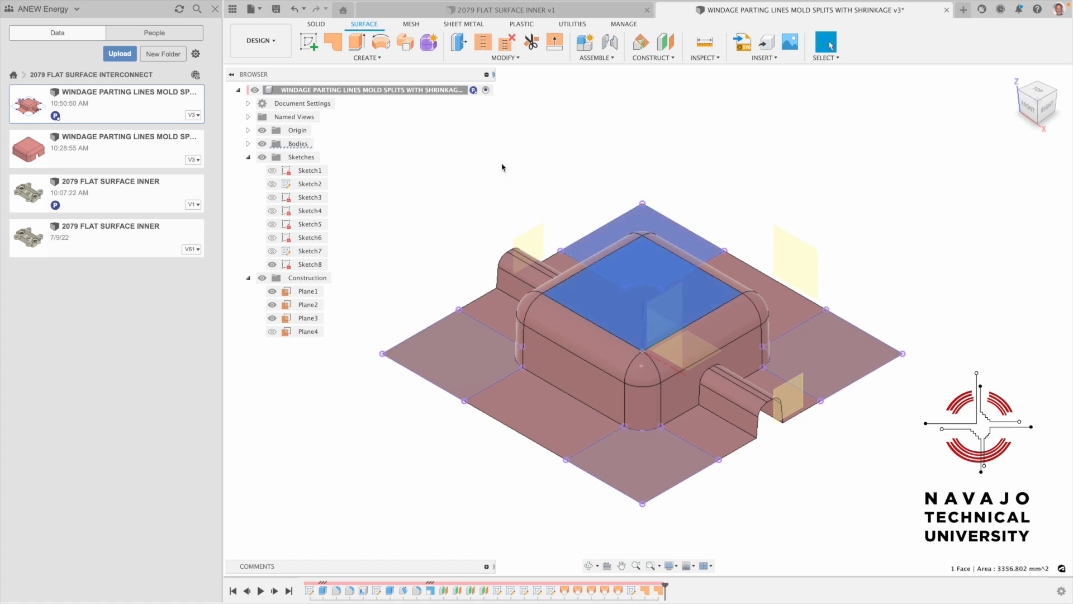
pyautogui.click(309, 41)
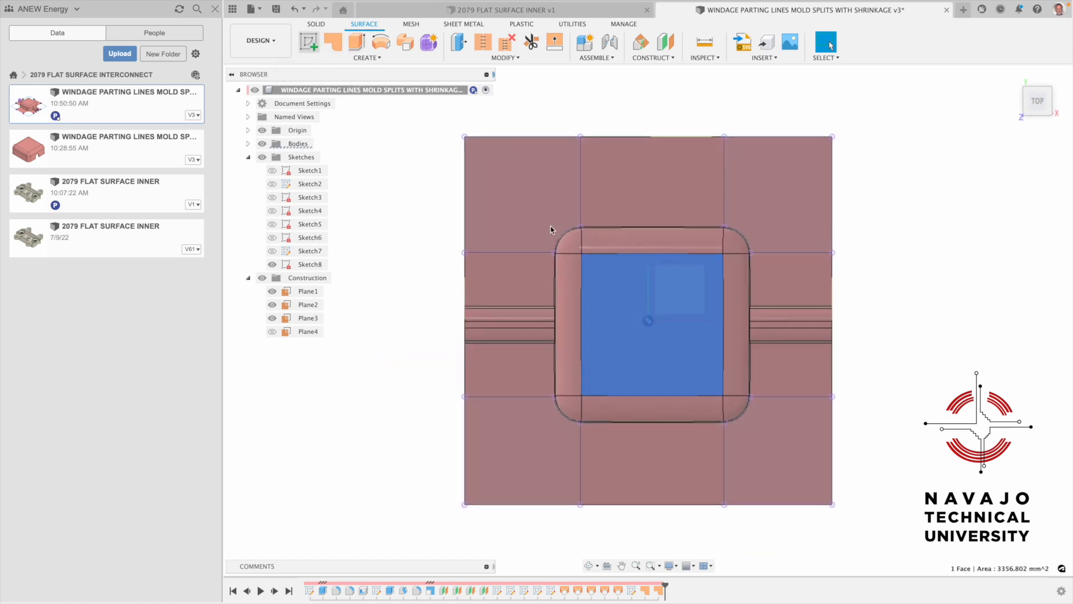
pyautogui.click(356, 42)
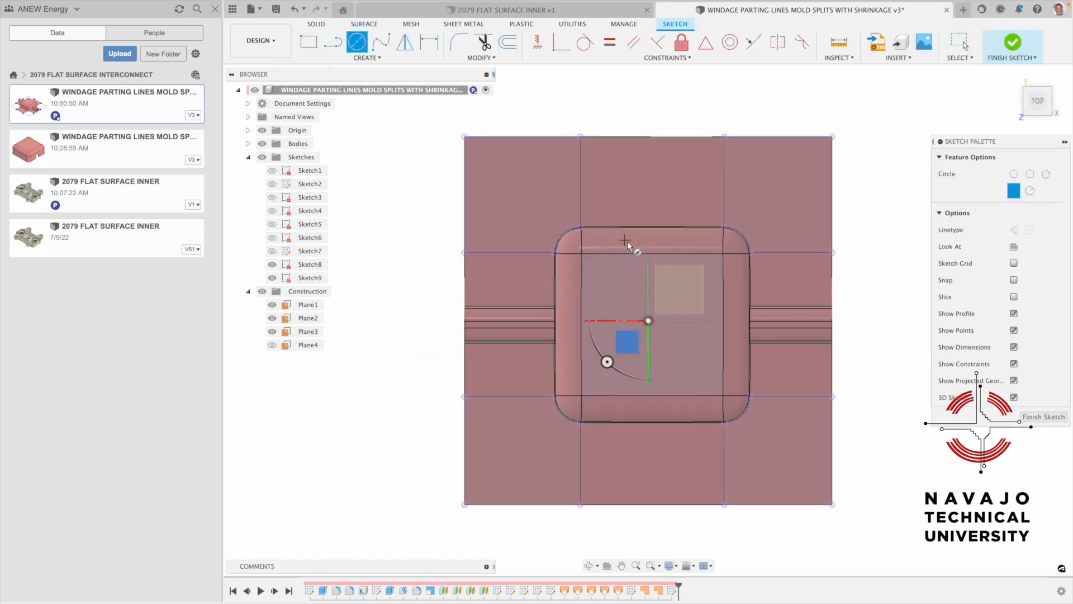
pyautogui.click(683, 291)
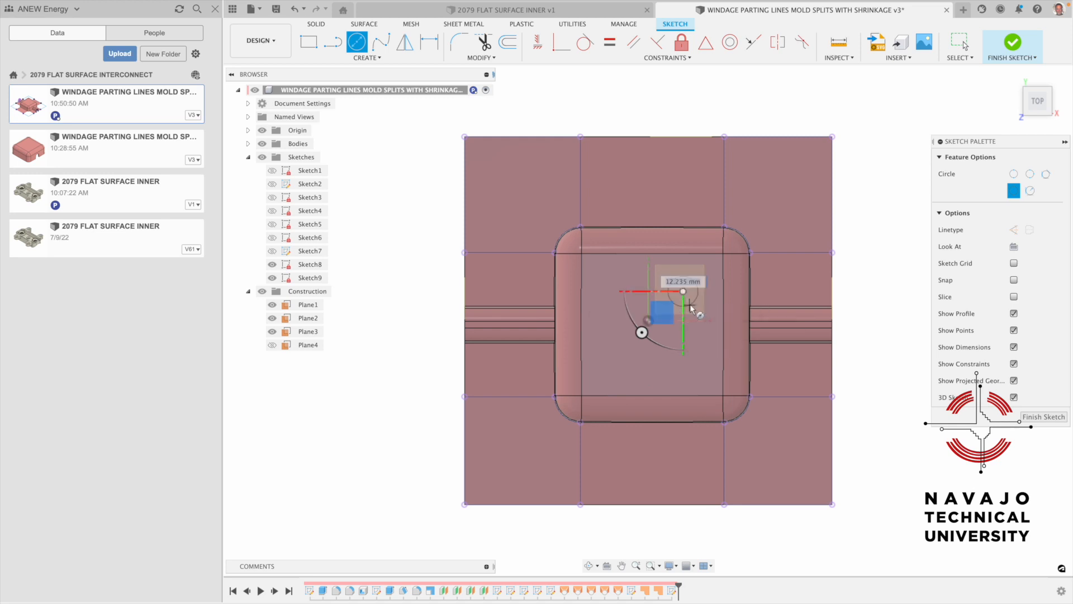
pyautogui.click(690, 306)
pyautogui.press('Escape')
# - Extrude the circle -10 mm into the box as a cut with a 0-degree taper
pyautogui.press('e')
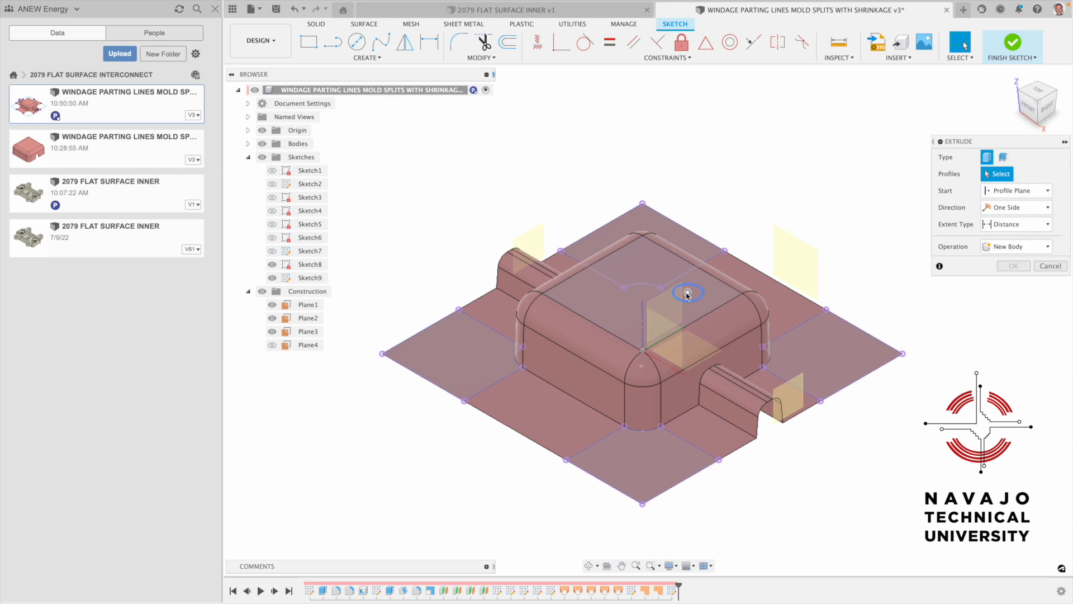
pyautogui.click(694, 298)
pyautogui.moveTo(690, 282); pyautogui.dragTo(692, 303)
pyautogui.click(1027, 284)
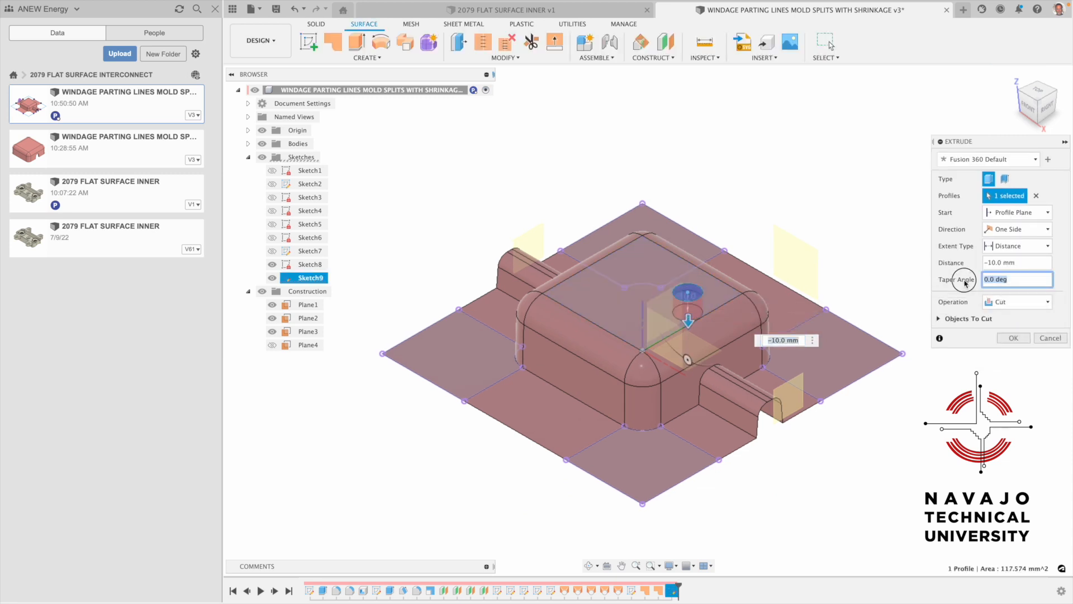
pyautogui.write('0')
pyautogui.press('Return')
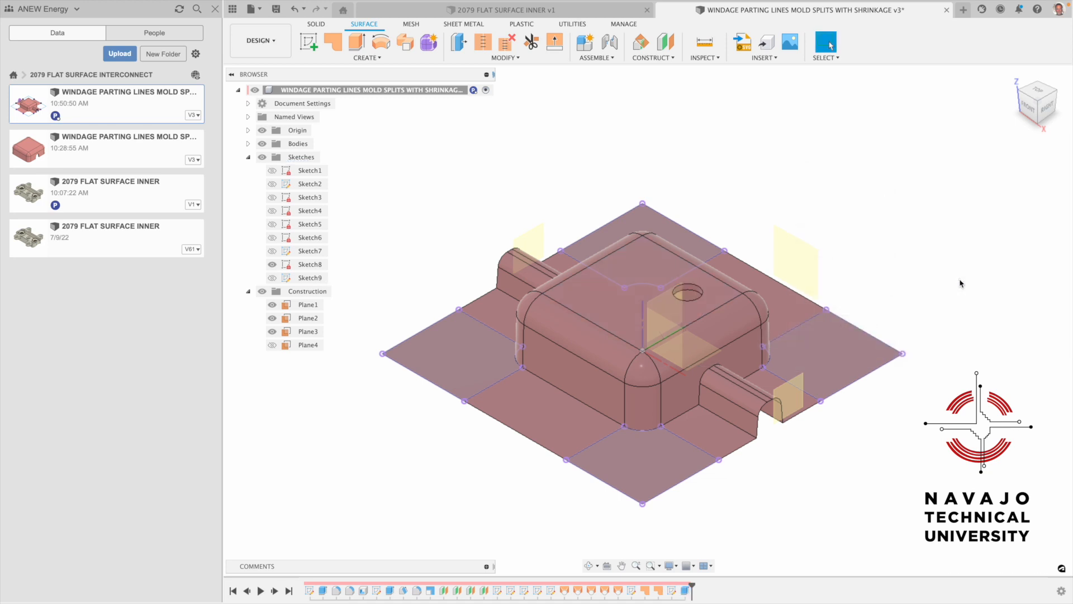
# - Set up a circular pattern of features using the hole's extrude cut and the vertical origin axis
pyautogui.scroll(3, 732, 309)
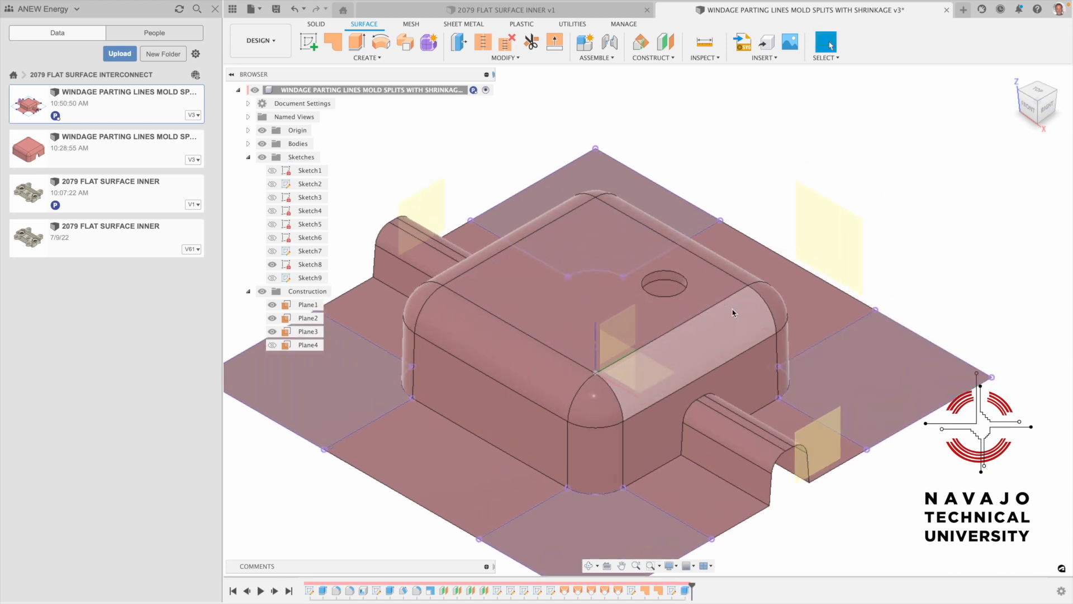
pyautogui.click(376, 58)
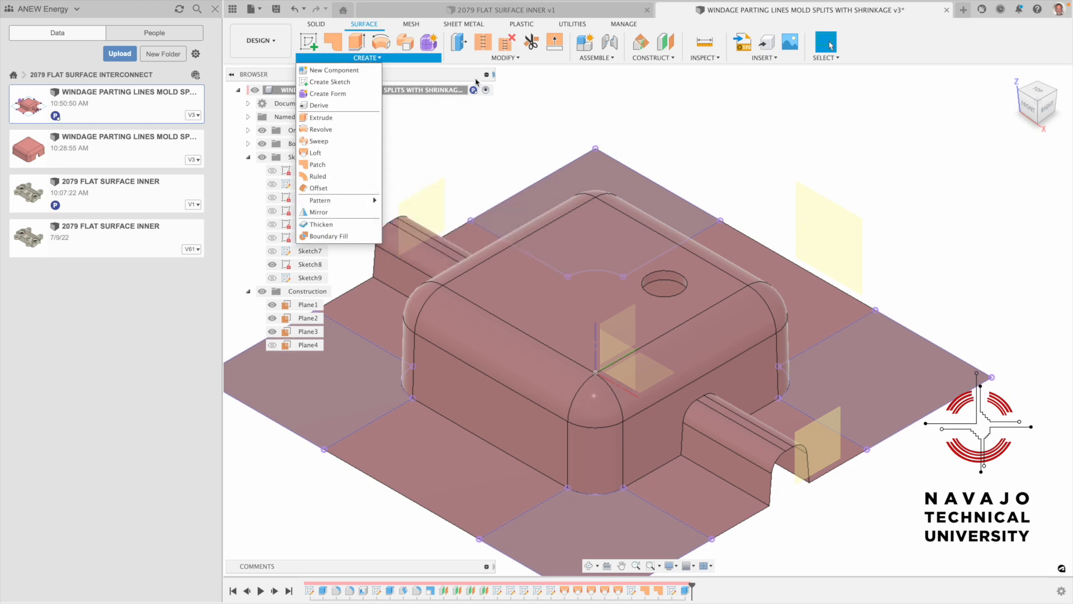
pyautogui.click(317, 25)
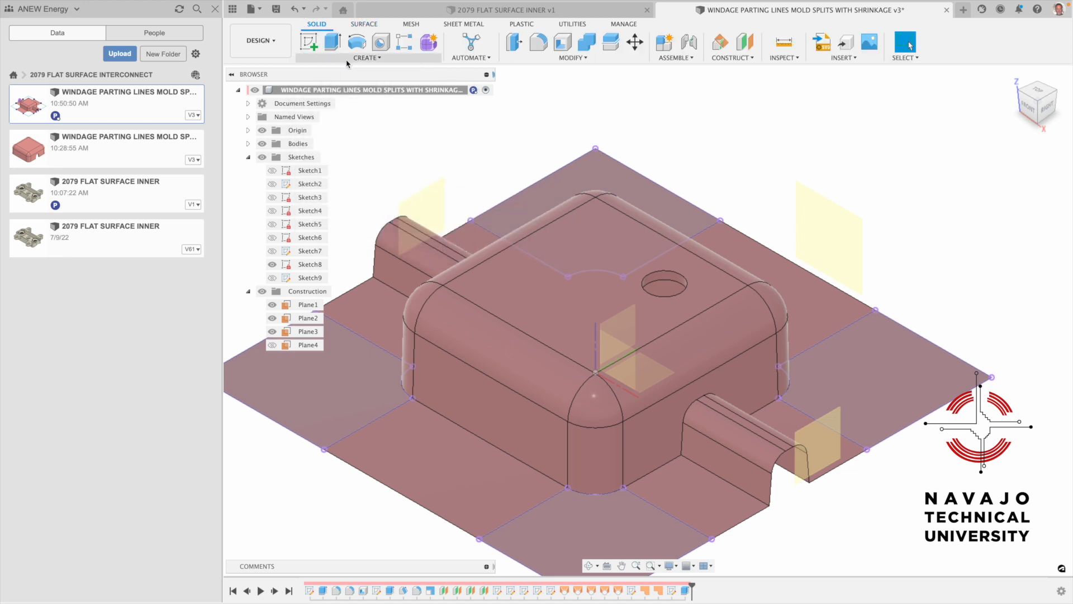
pyautogui.click(365, 58)
pyautogui.moveTo(350, 296)
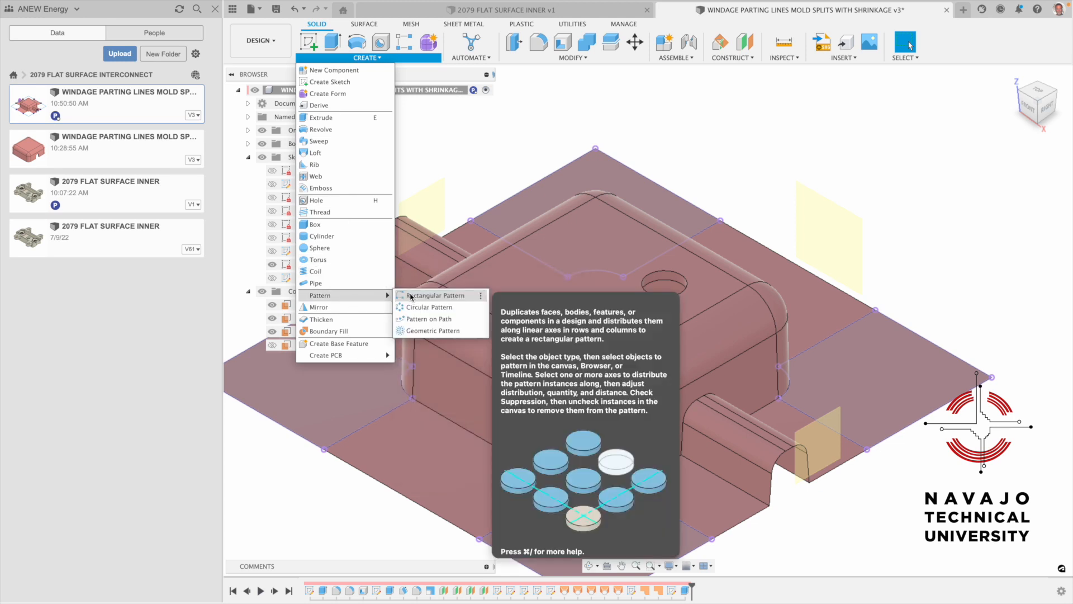
pyautogui.click(427, 307)
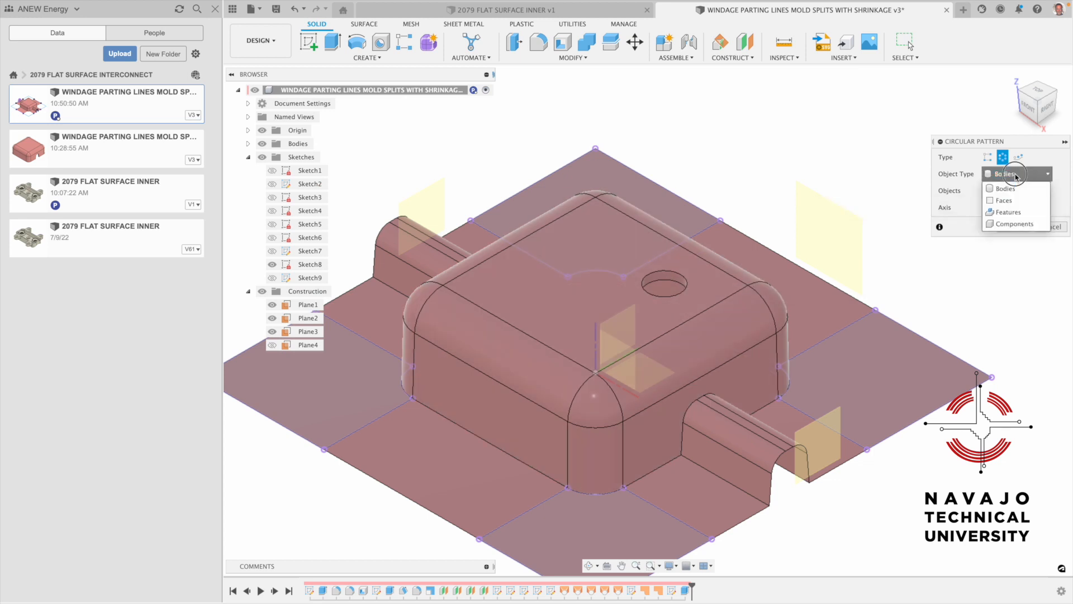
pyautogui.click(1008, 211)
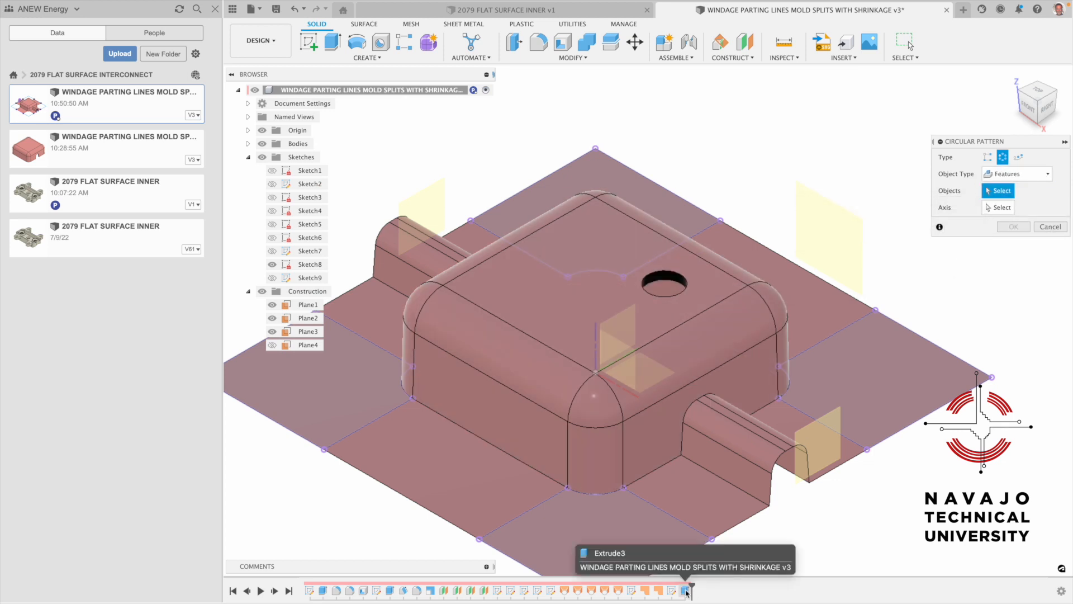
pyautogui.click(685, 591)
pyautogui.click(1008, 209)
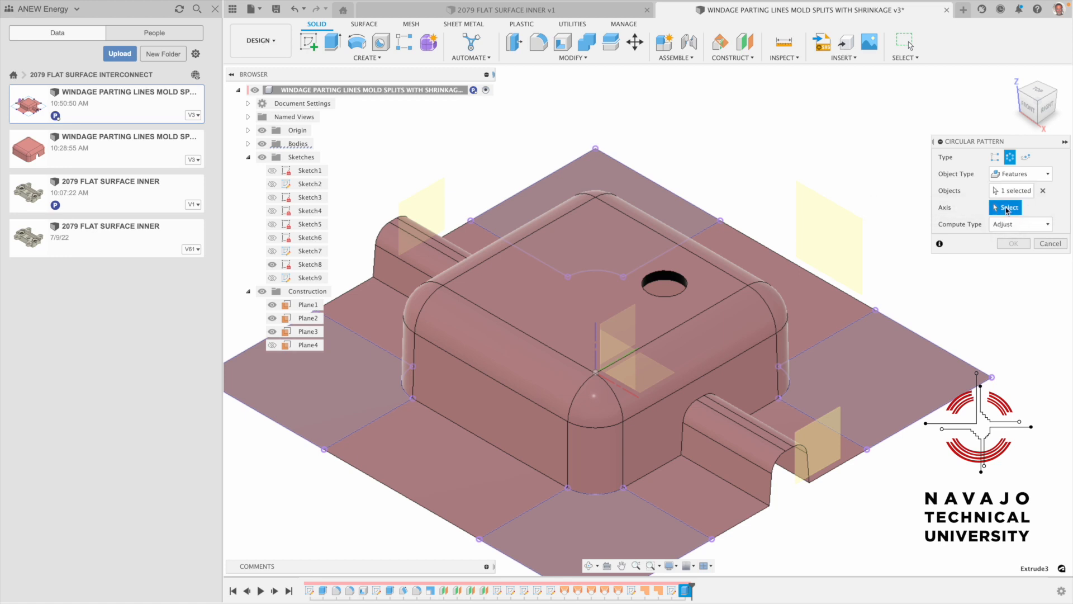
pyautogui.click(595, 334)
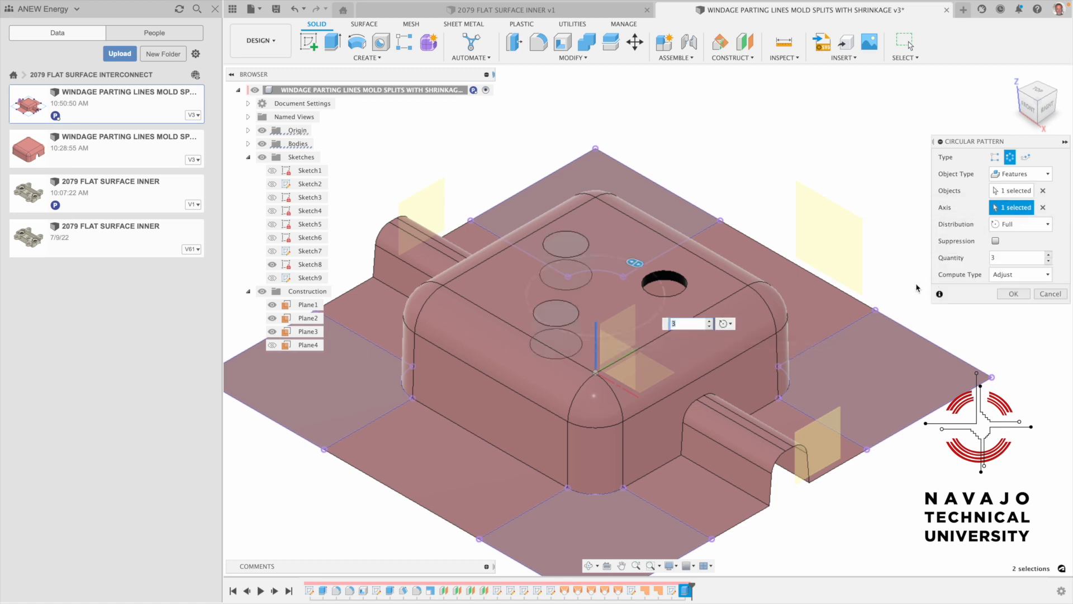
# - Clear the pattern axis, reselect the vertical origin axis, and set the quantity to 4
pyautogui.click(1043, 207)
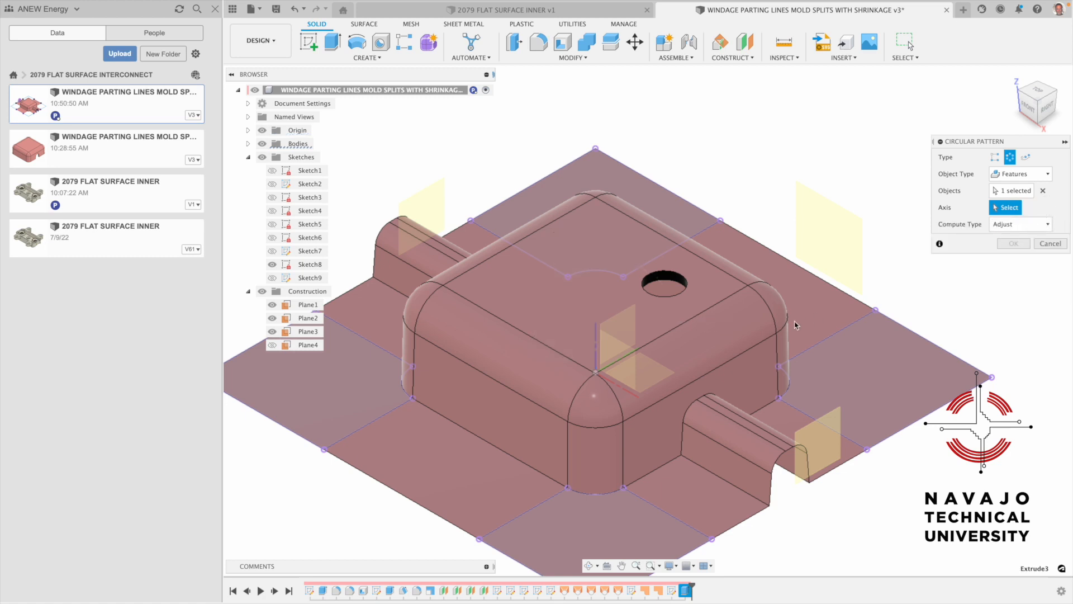
pyautogui.click(594, 566)
pyautogui.moveTo(666, 324); pyautogui.dragTo(660, 267)
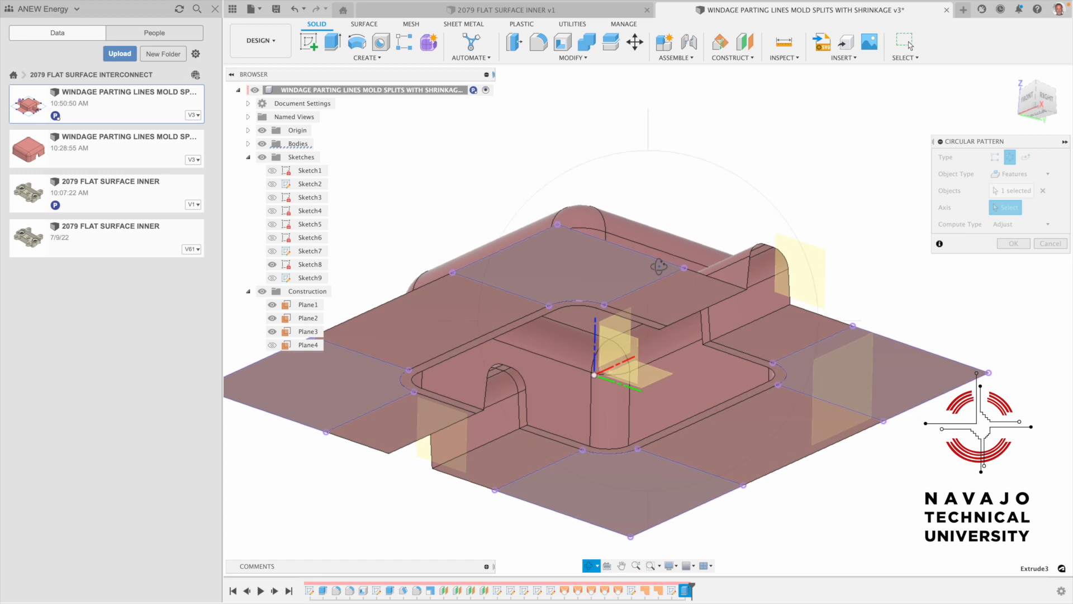
pyautogui.press('Escape')
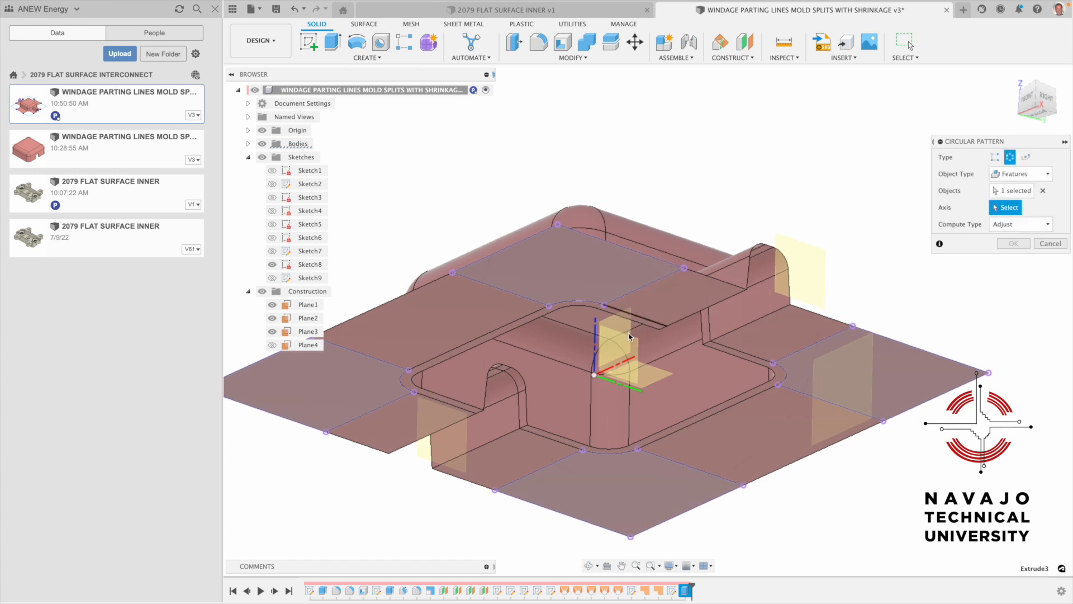
pyautogui.click(596, 346)
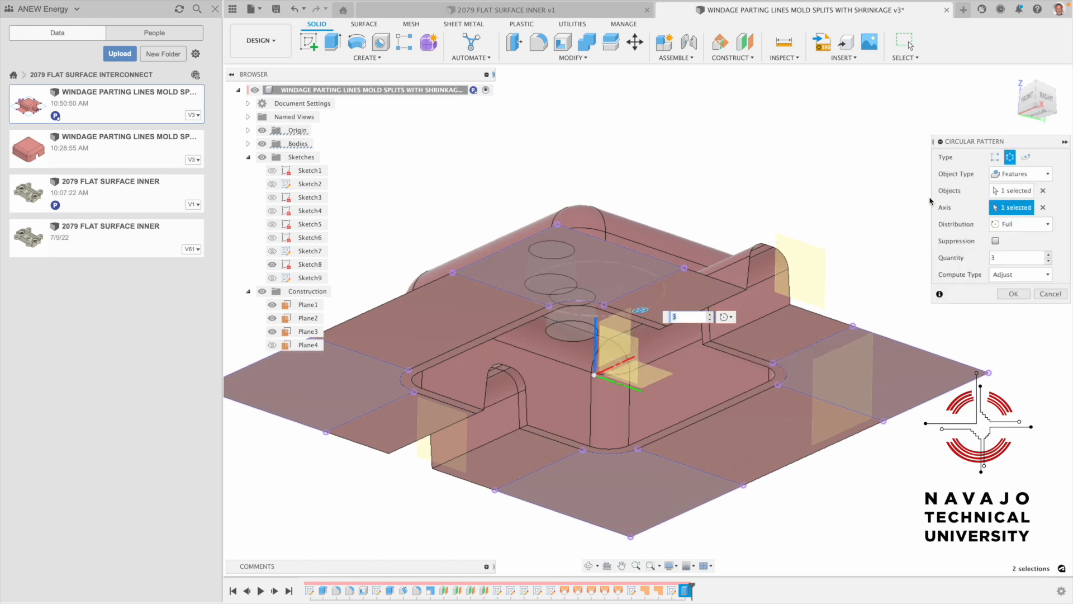
pyautogui.click(1048, 255)
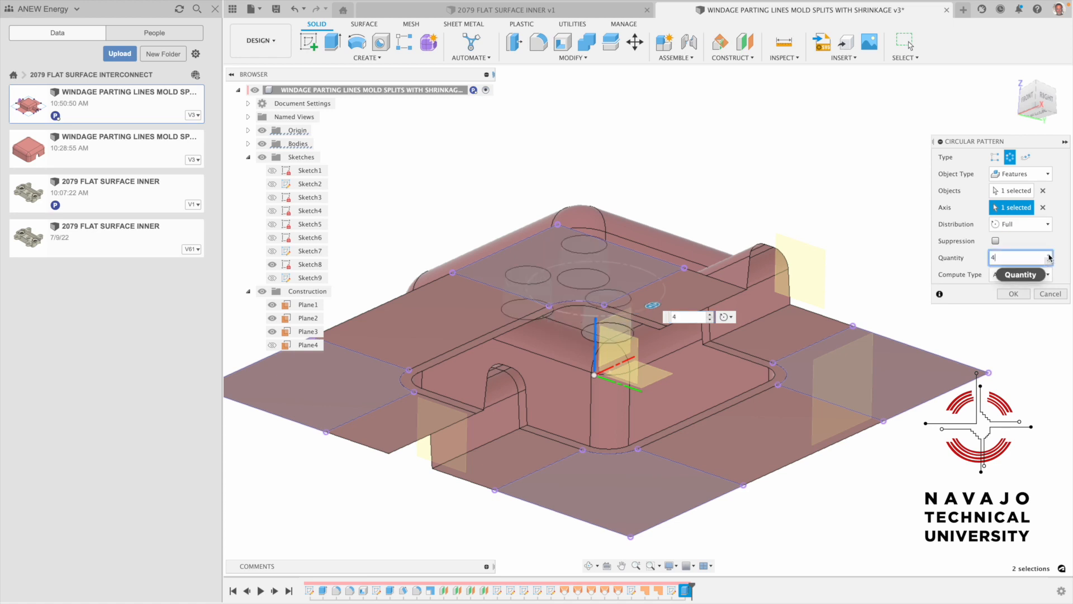
# - Change the circular pattern's object type to Faces, clear its axis, and select the hole's inner cylindrical face as the object
pyautogui.click(1018, 83)
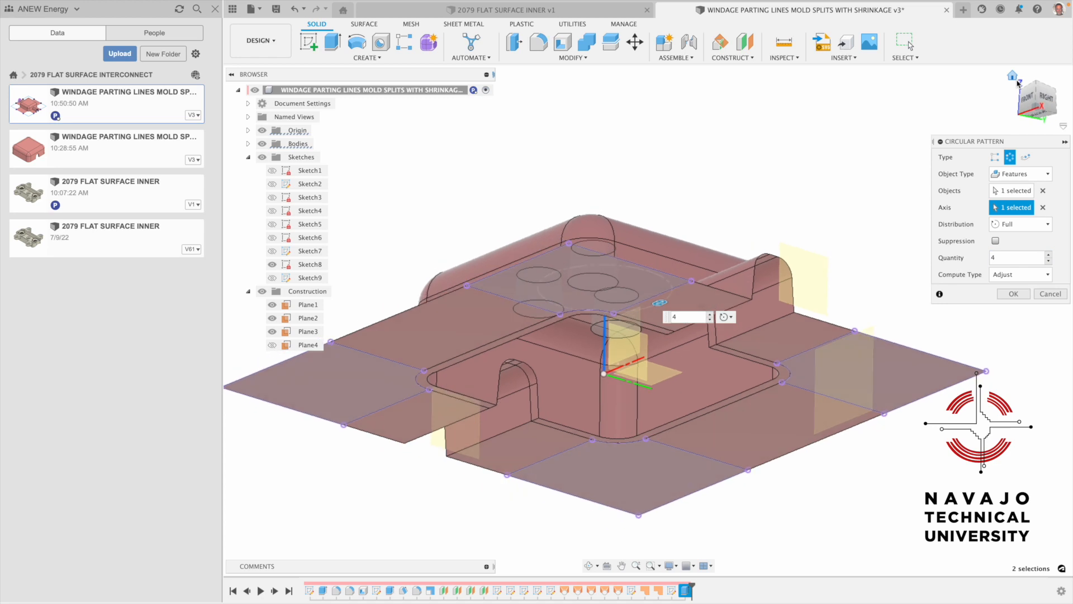
pyautogui.click(1049, 173)
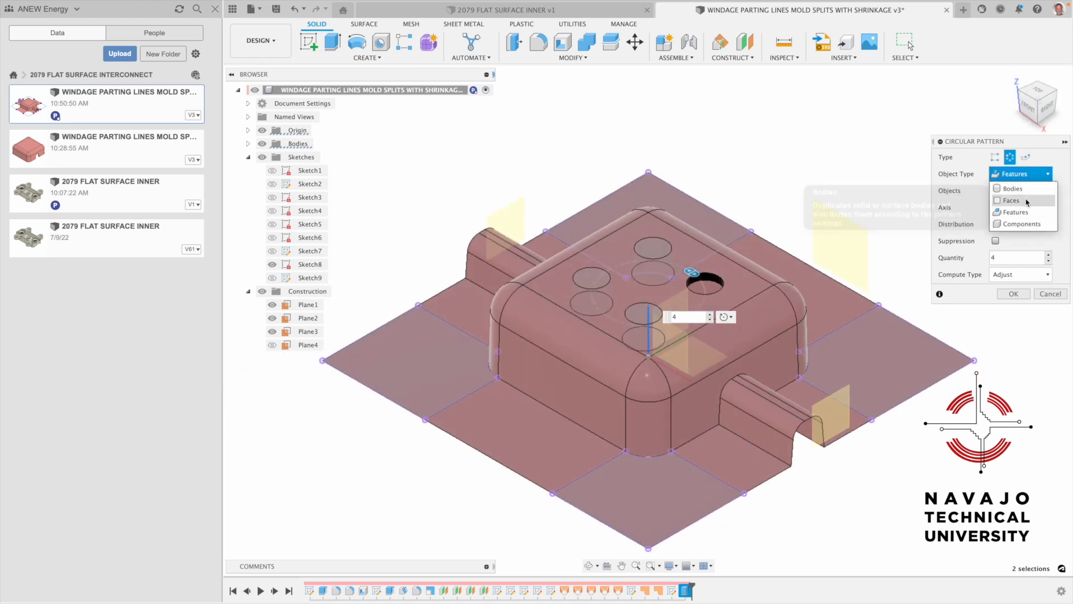
pyautogui.click(1010, 190)
pyautogui.scroll(3, 689, 292)
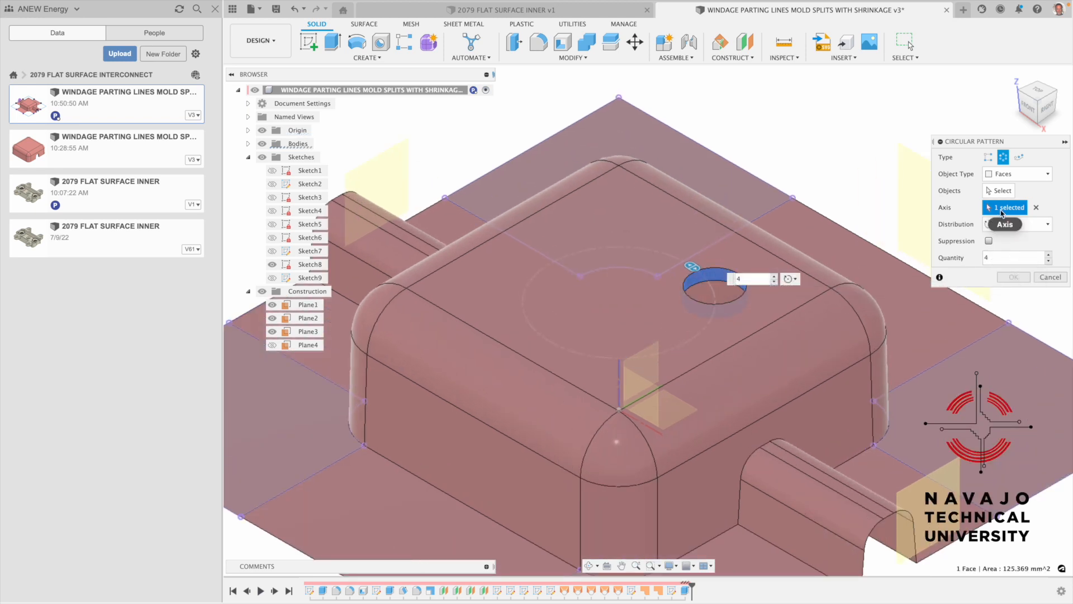
pyautogui.click(1037, 208)
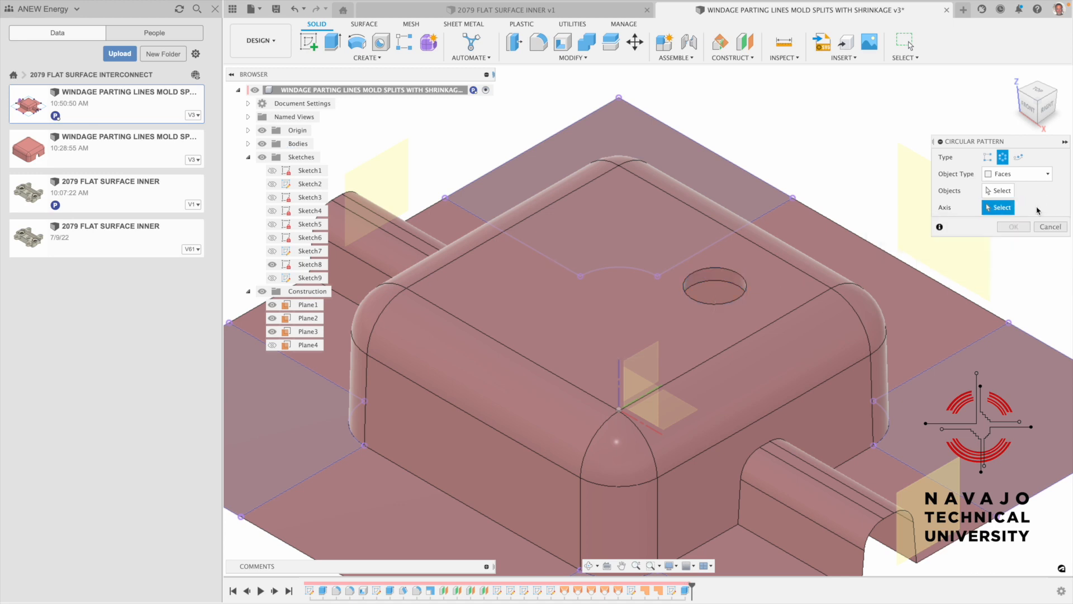
pyautogui.click(1012, 192)
pyautogui.click(717, 278)
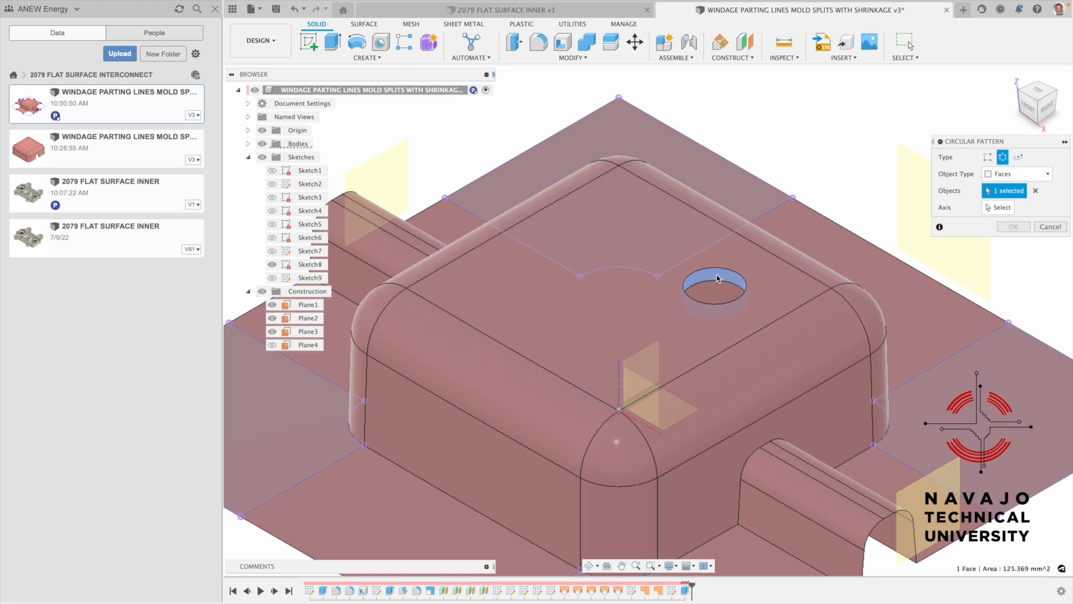
# - Use the vertical origin axis for the face pattern and create it with 4 instances over a full distribution
pyautogui.scroll(-4, 766, 280)
pyautogui.click(1002, 208)
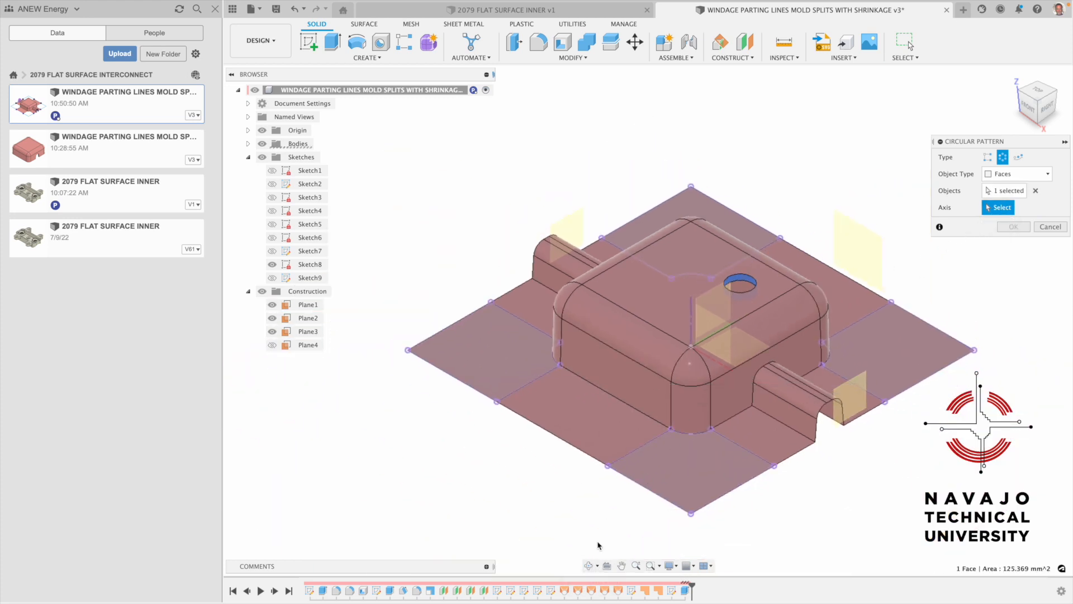
pyautogui.click(589, 569)
pyautogui.moveTo(702, 372); pyautogui.dragTo(696, 320)
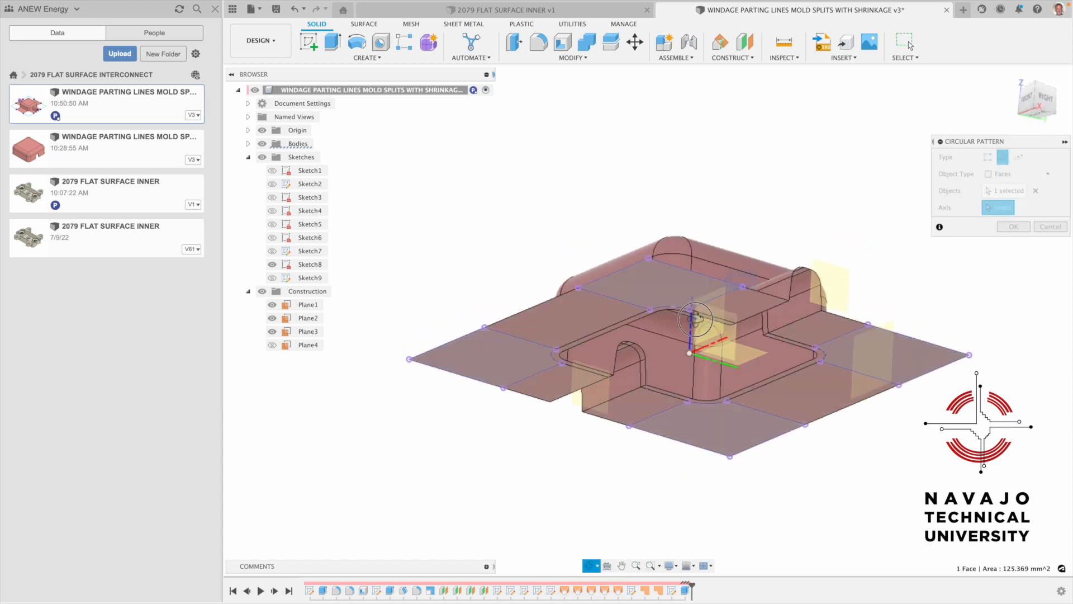
pyautogui.press('Escape')
pyautogui.click(692, 339)
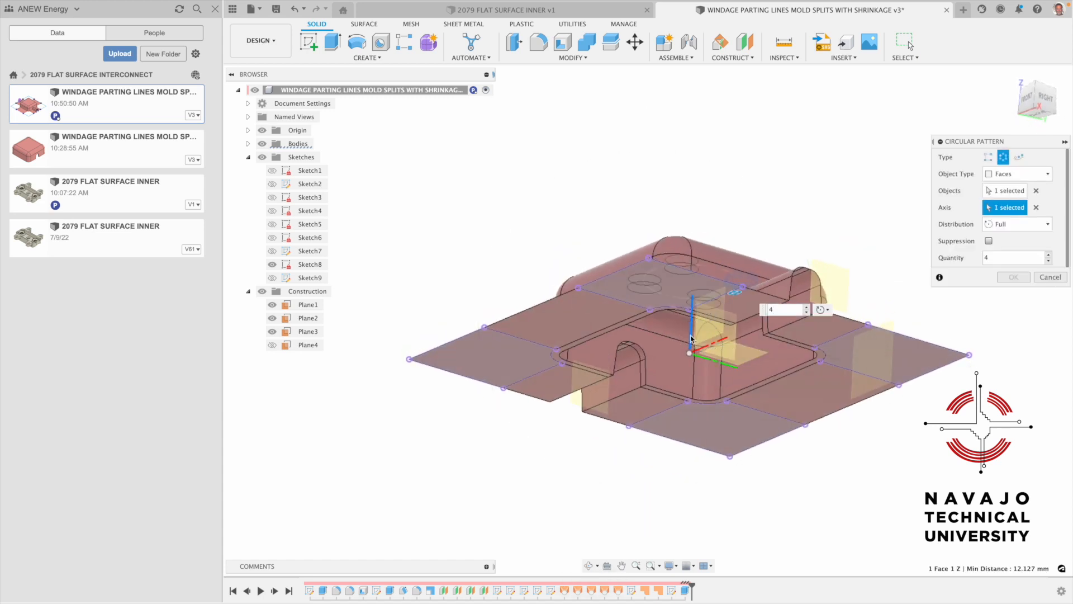
pyautogui.click(1013, 76)
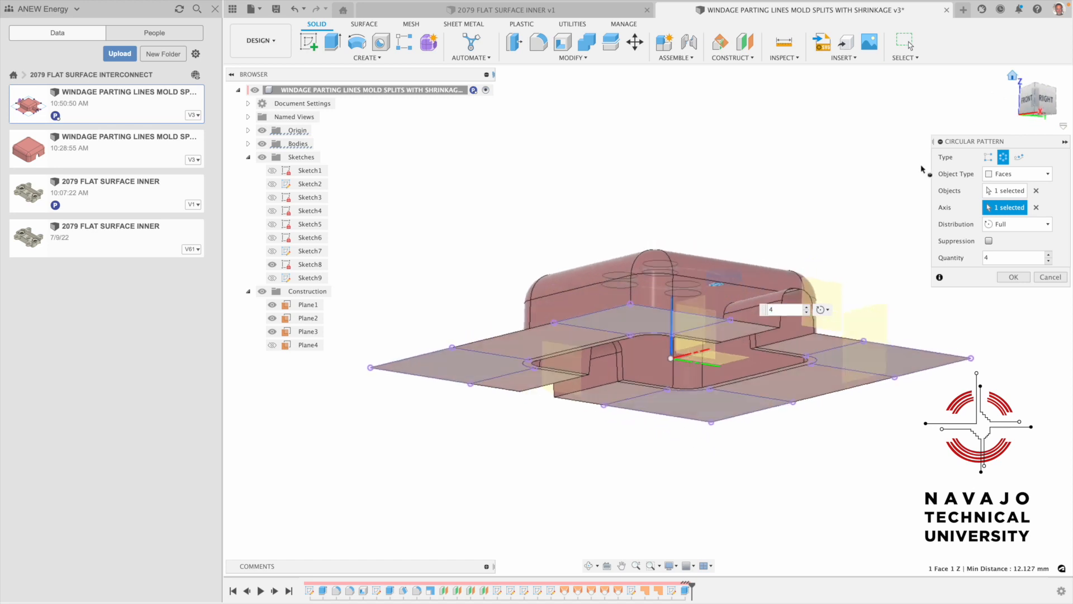
pyautogui.click(1013, 276)
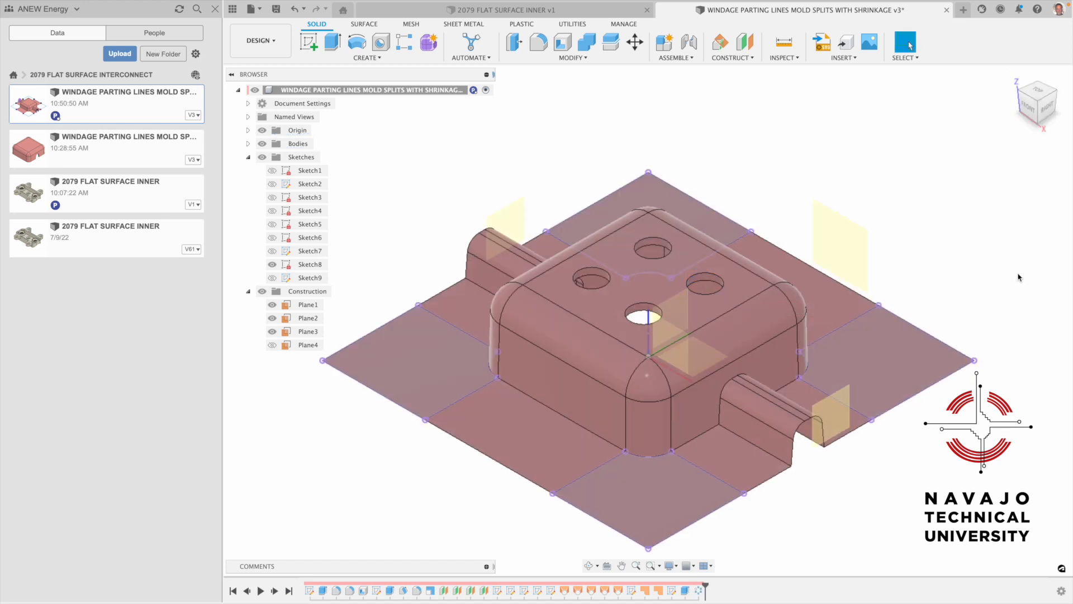
# - Examine the four patterned holes straight from above and from below the box
pyautogui.scroll(2, 643, 252)
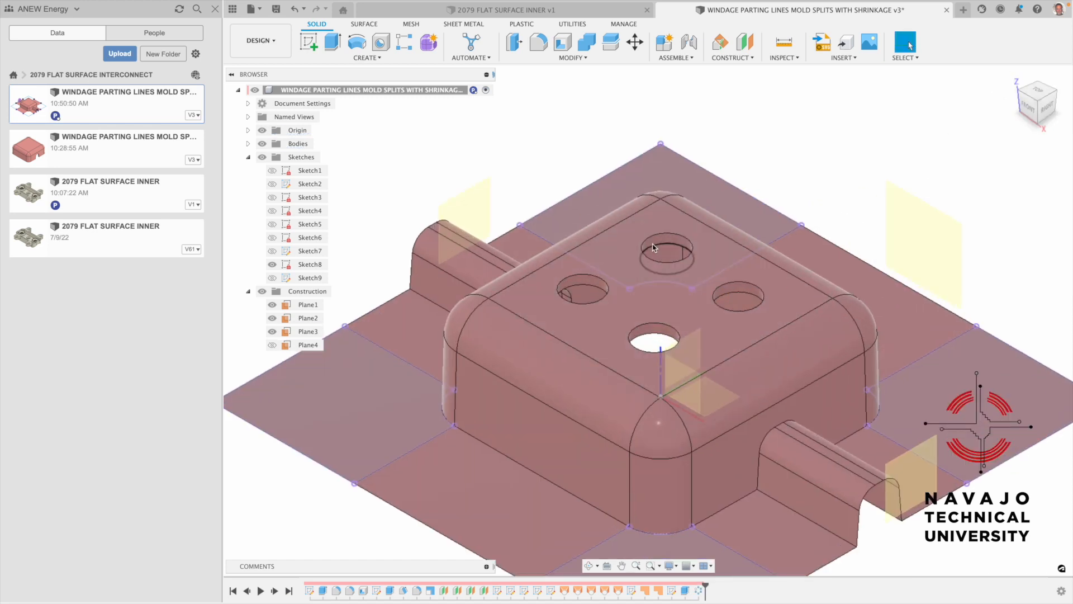
pyautogui.click(1039, 91)
pyautogui.scroll(5, 727, 302)
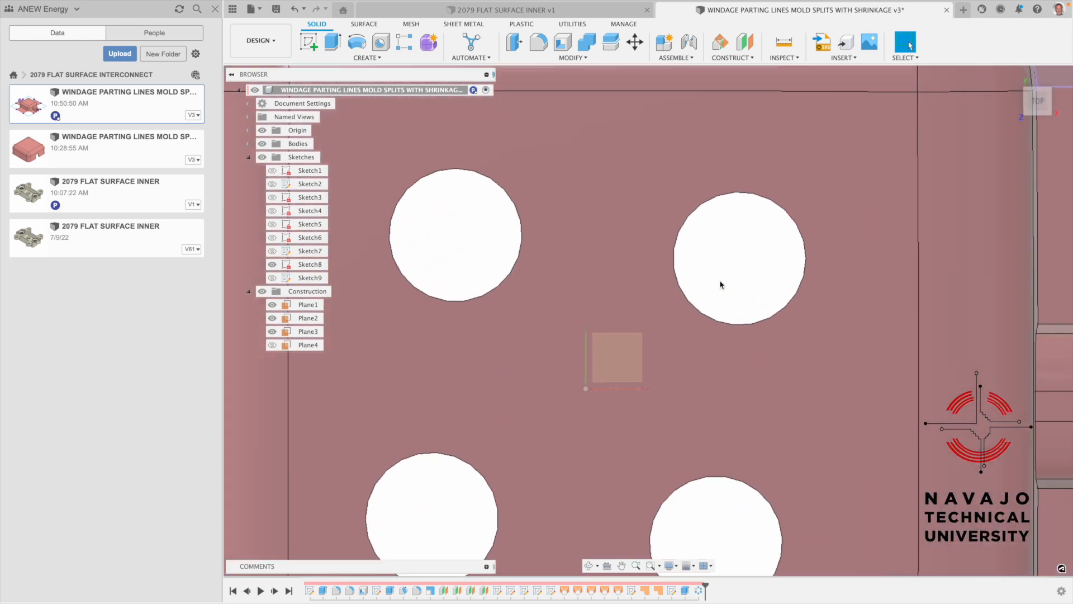
pyautogui.scroll(1, 721, 285)
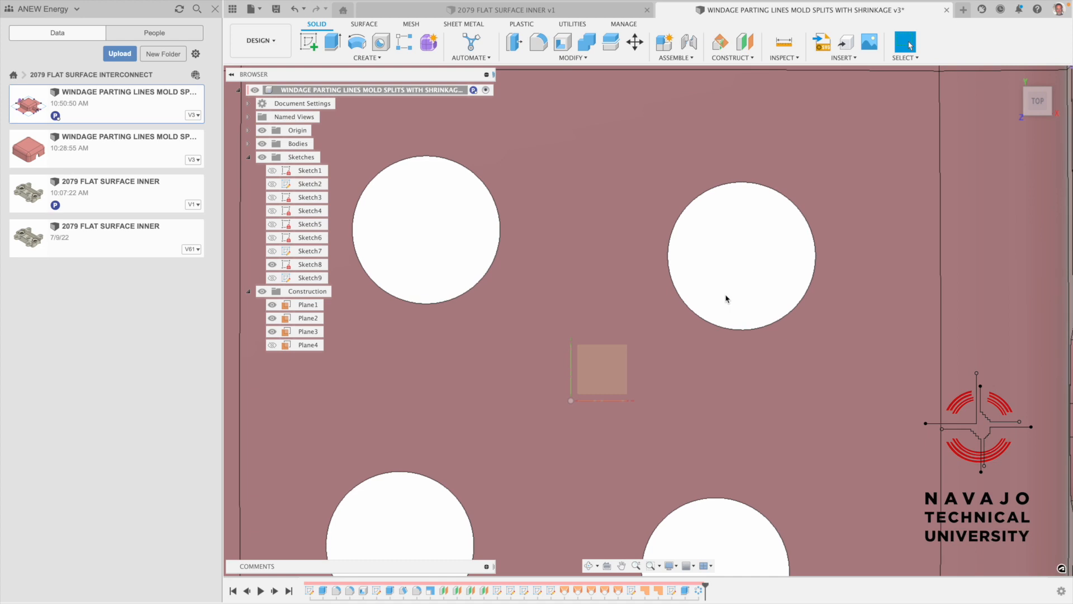
pyautogui.click(1039, 125)
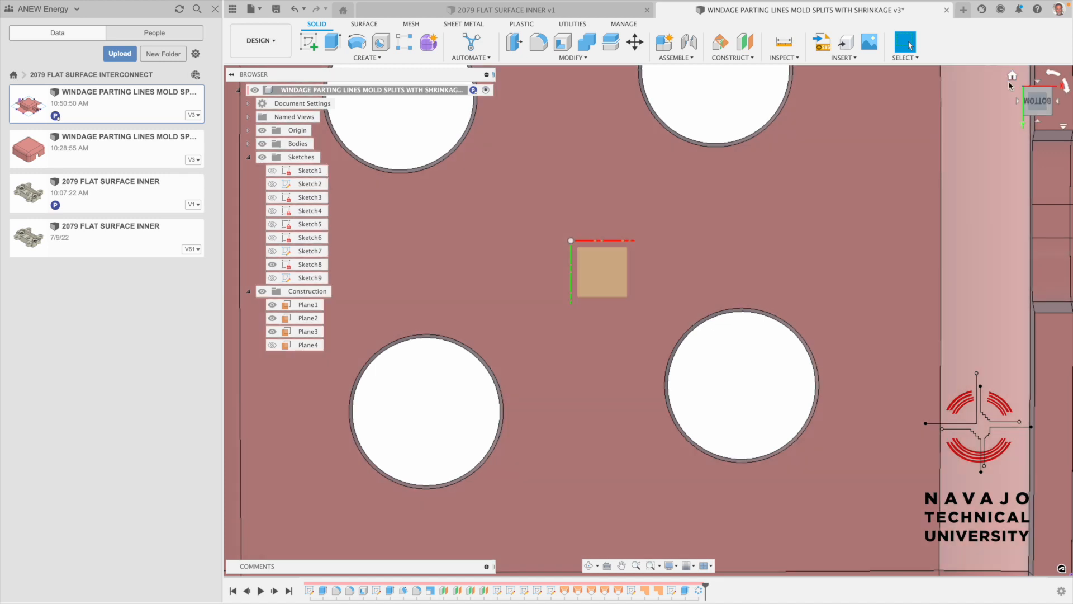
pyautogui.click(1012, 76)
# - Hide Sketch8 and close the rearmost hole with a Patch surface on its upper rim edge as a new body
pyautogui.scroll(3, 578, 305)
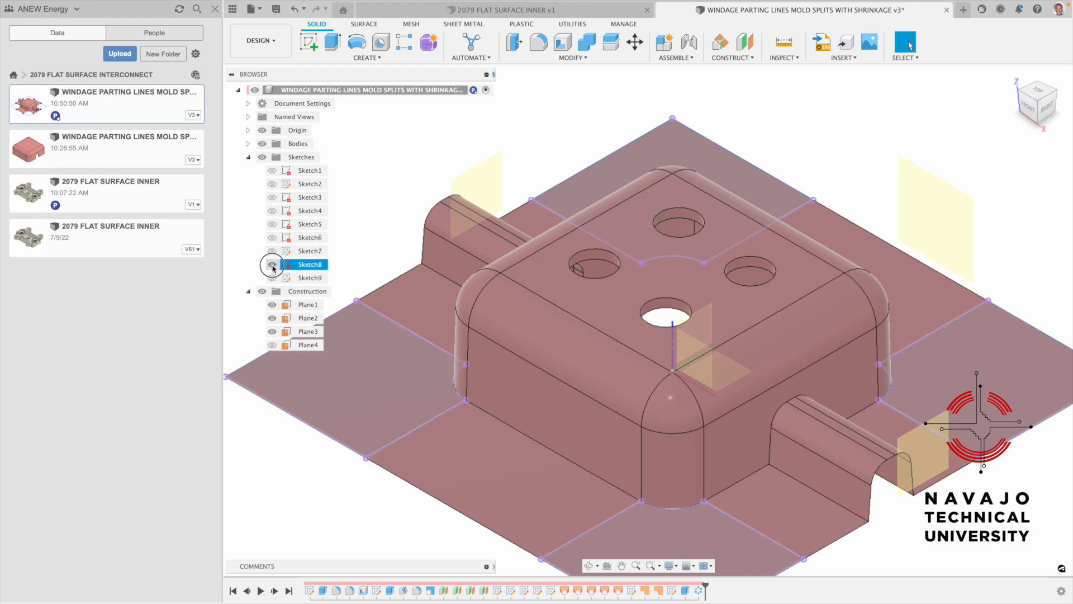
pyautogui.click(367, 58)
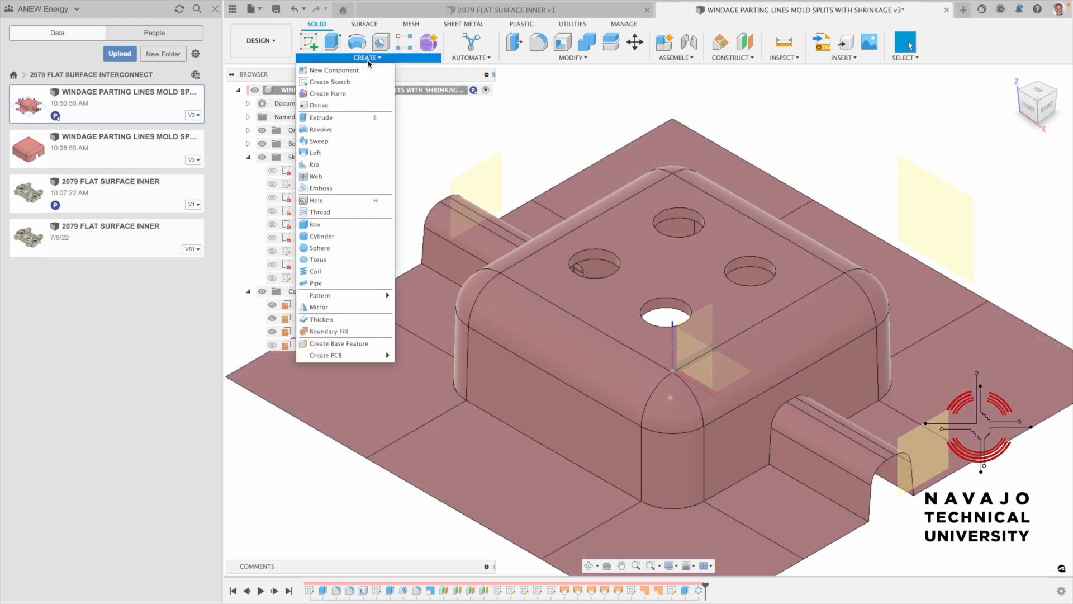
pyautogui.click(364, 24)
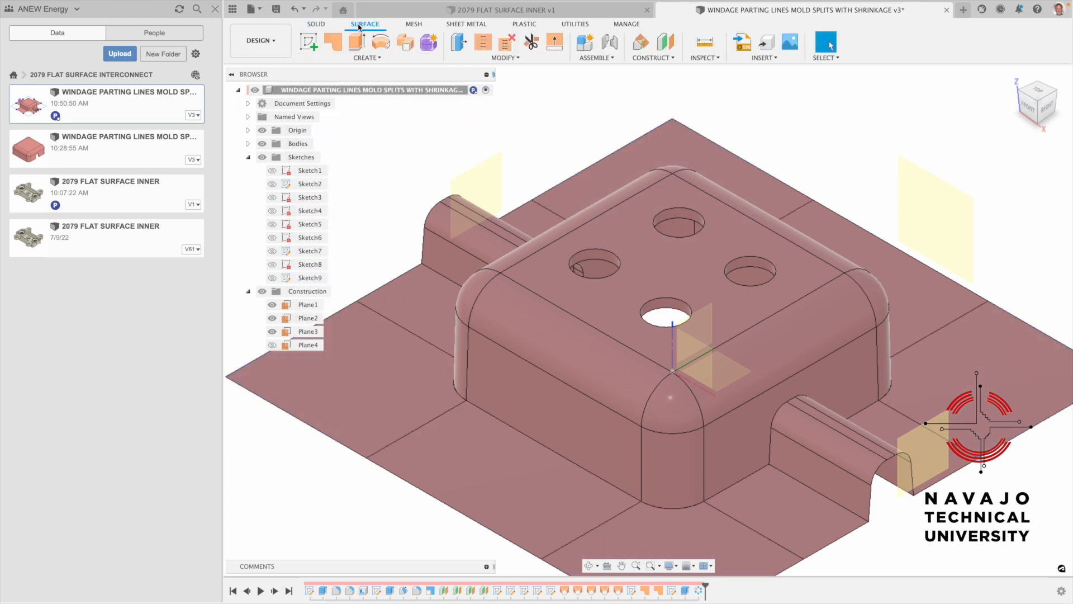
pyautogui.click(367, 58)
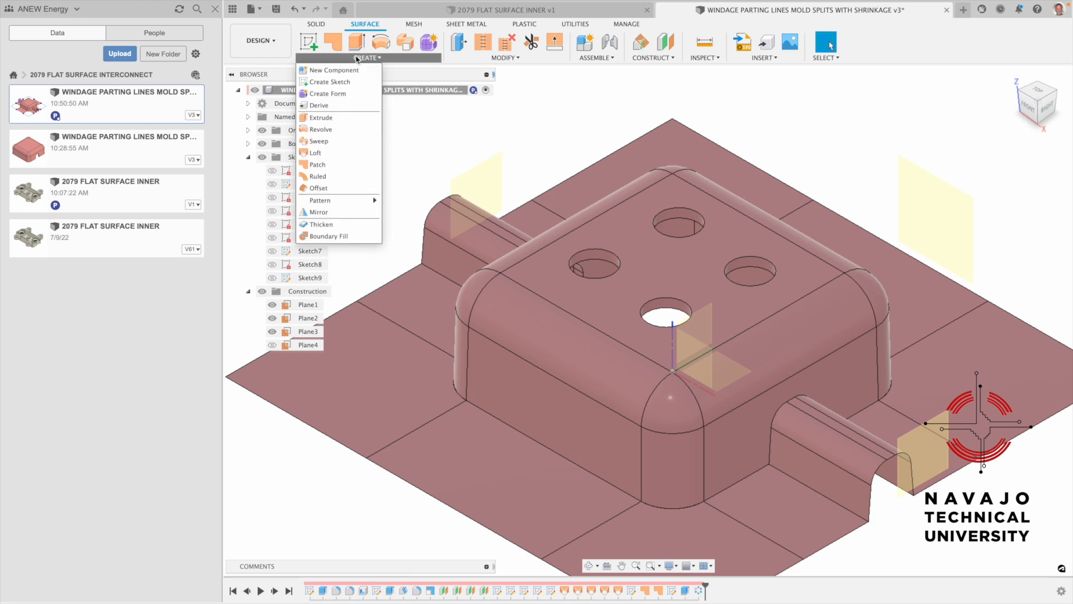
pyautogui.click(320, 166)
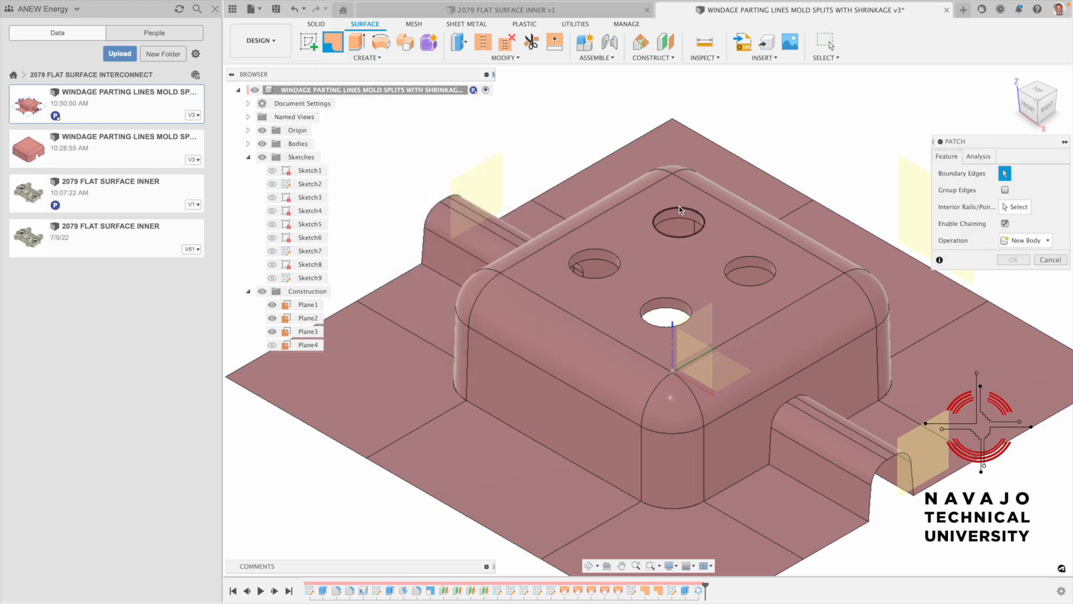
pyautogui.click(707, 223)
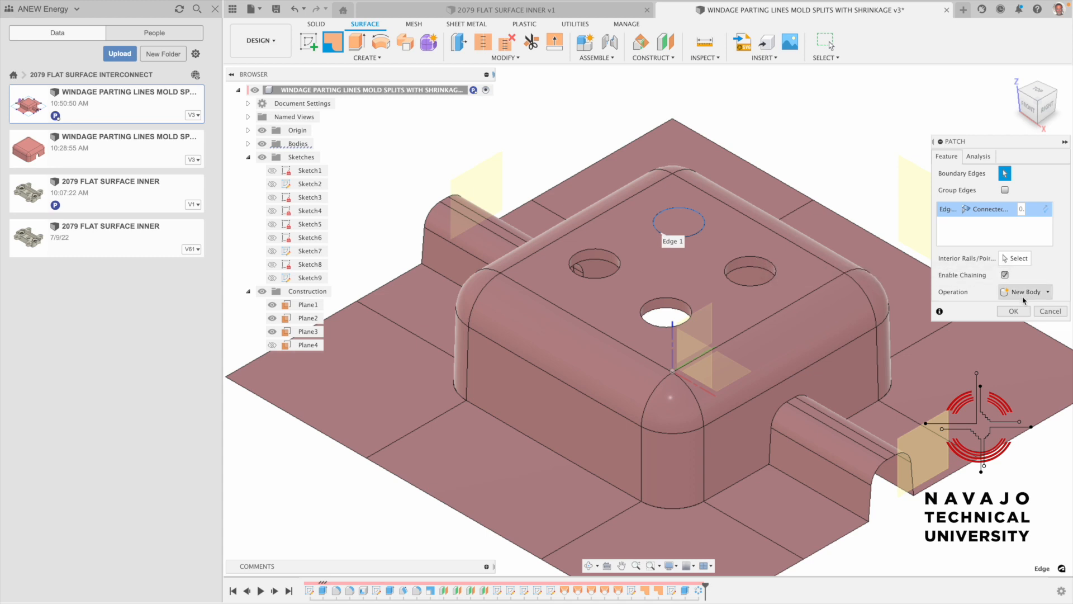
pyautogui.click(1017, 315)
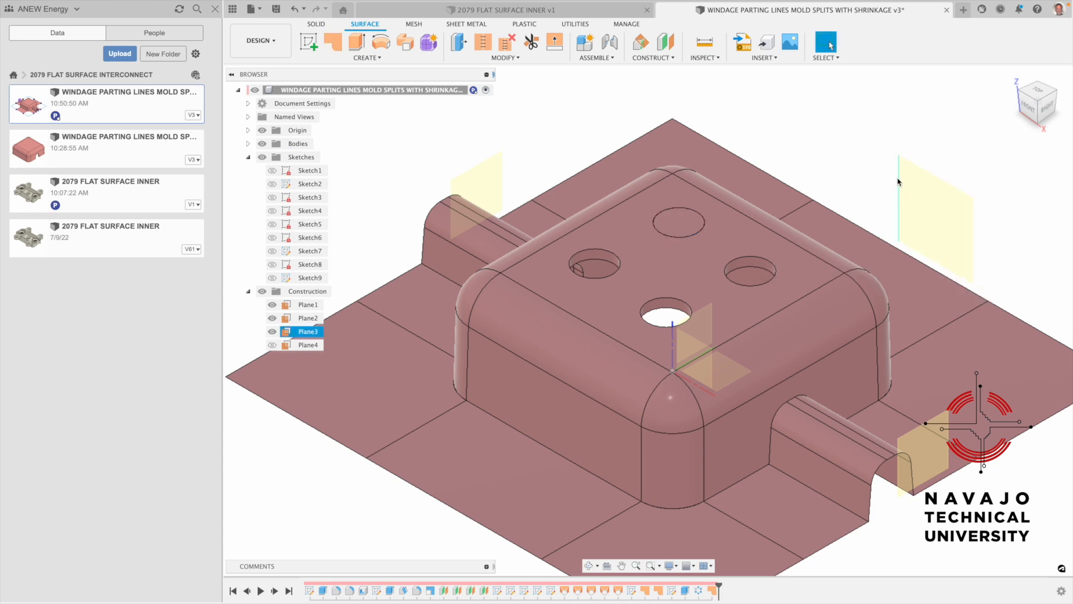
# - Close the three remaining holes with separate Patch surfaces on their upper rim edges, each as a new body
pyautogui.rightClick(898, 180)
pyautogui.click(878, 152)
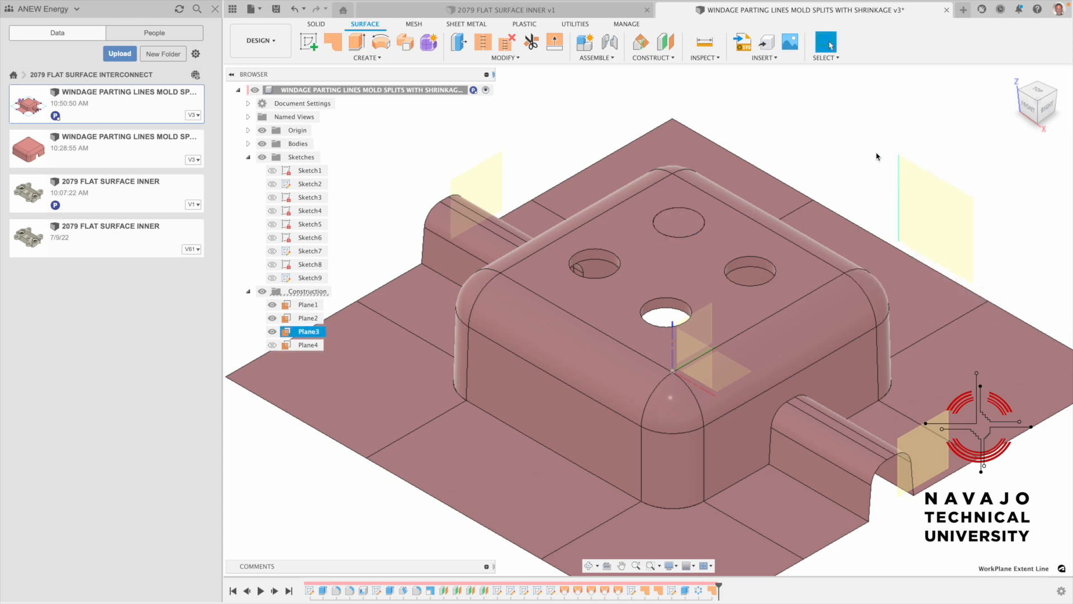
pyautogui.click(749, 257)
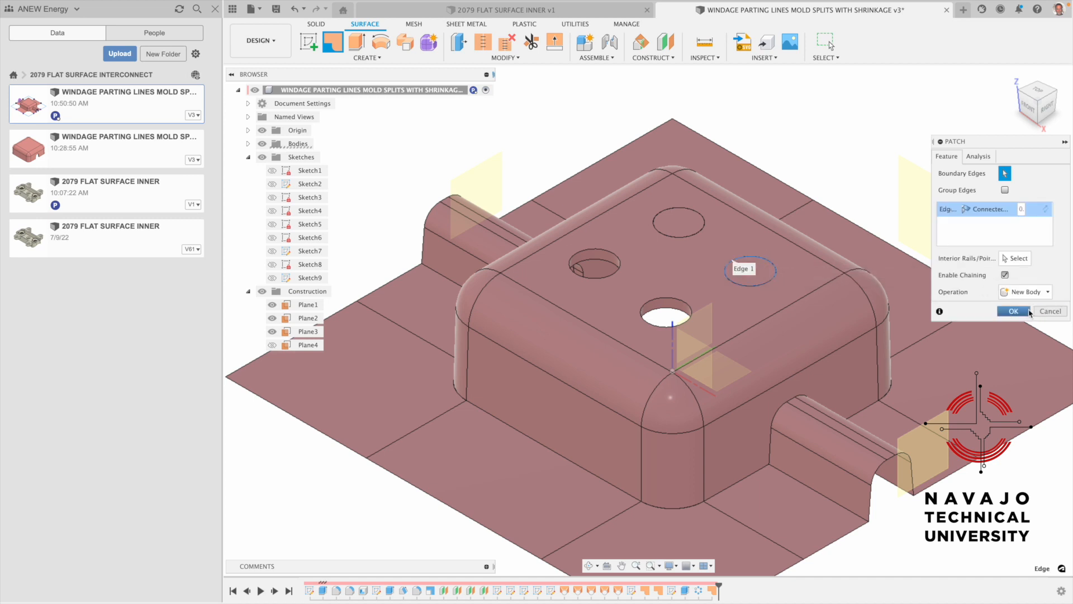
pyautogui.click(1038, 312)
pyautogui.rightClick(826, 121)
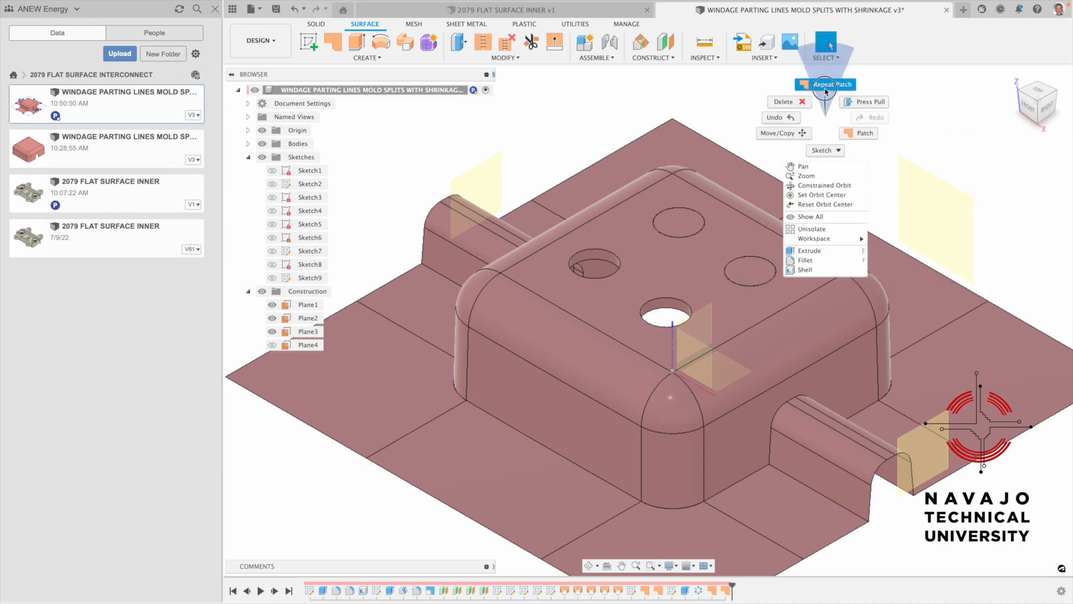
pyautogui.click(826, 89)
pyautogui.click(675, 300)
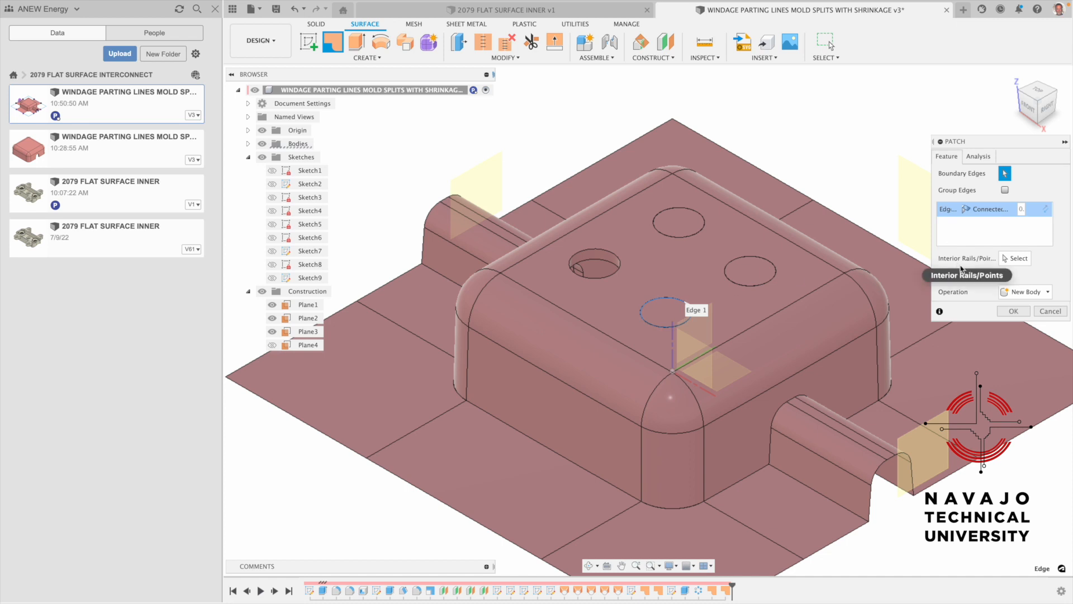
pyautogui.click(1005, 311)
pyautogui.rightClick(826, 121)
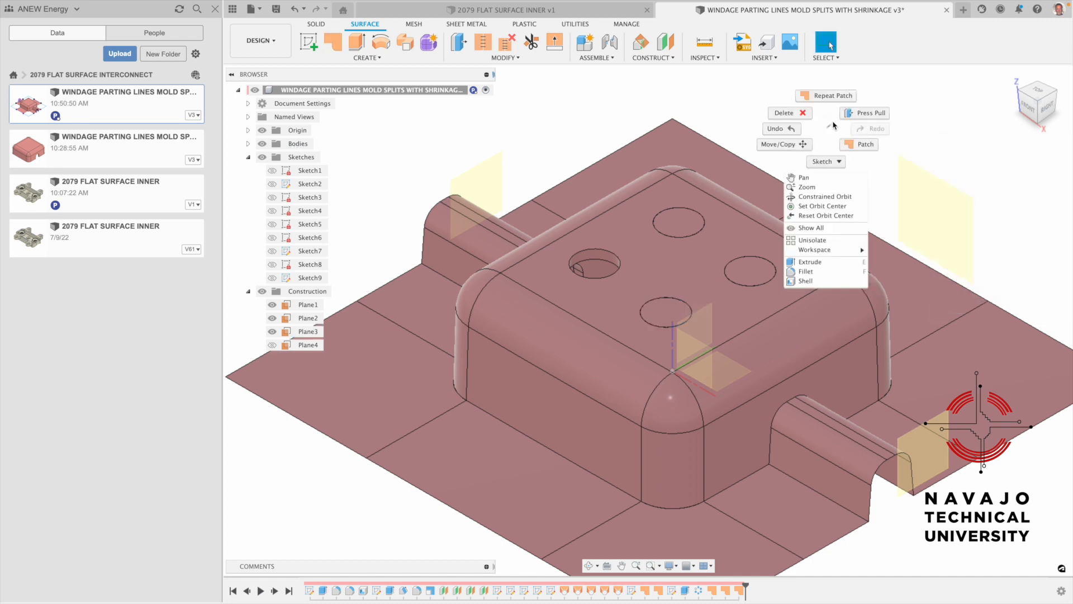
pyautogui.click(826, 97)
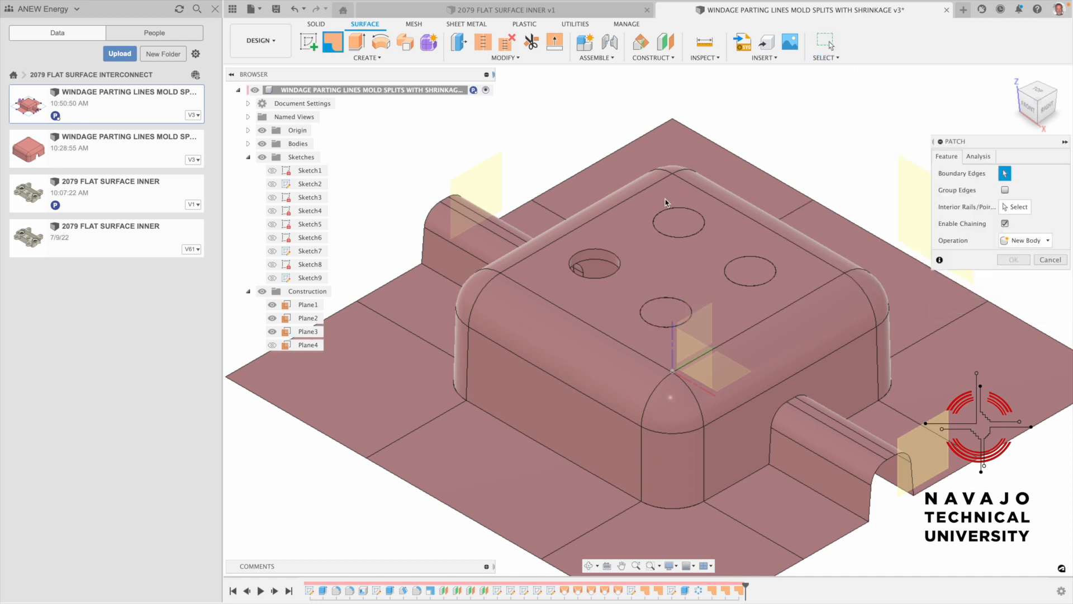
pyautogui.click(595, 250)
pyautogui.click(1013, 311)
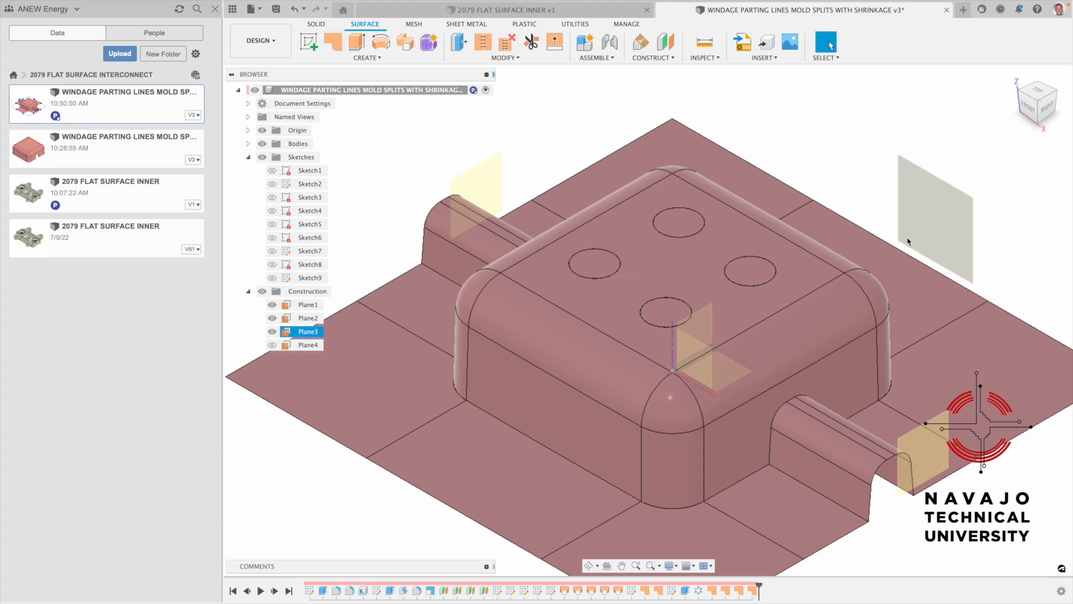
# - Create a selection set from all the surface bodies, Body2 through Body14, and expand the selection sets to show it
pyautogui.scroll(-3, 901, 227)
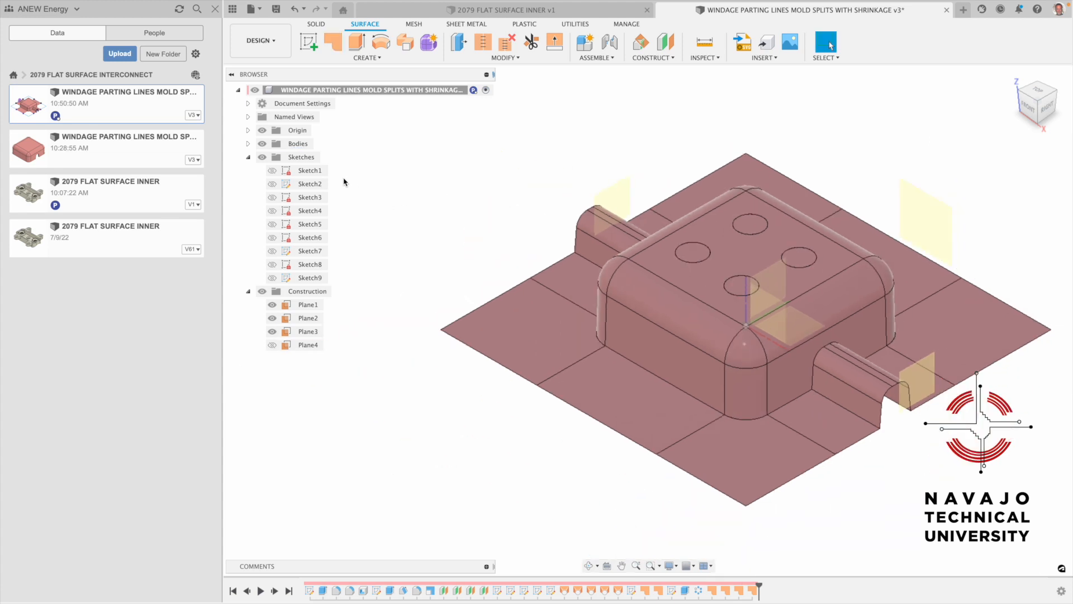
pyautogui.click(248, 157)
pyautogui.click(248, 144)
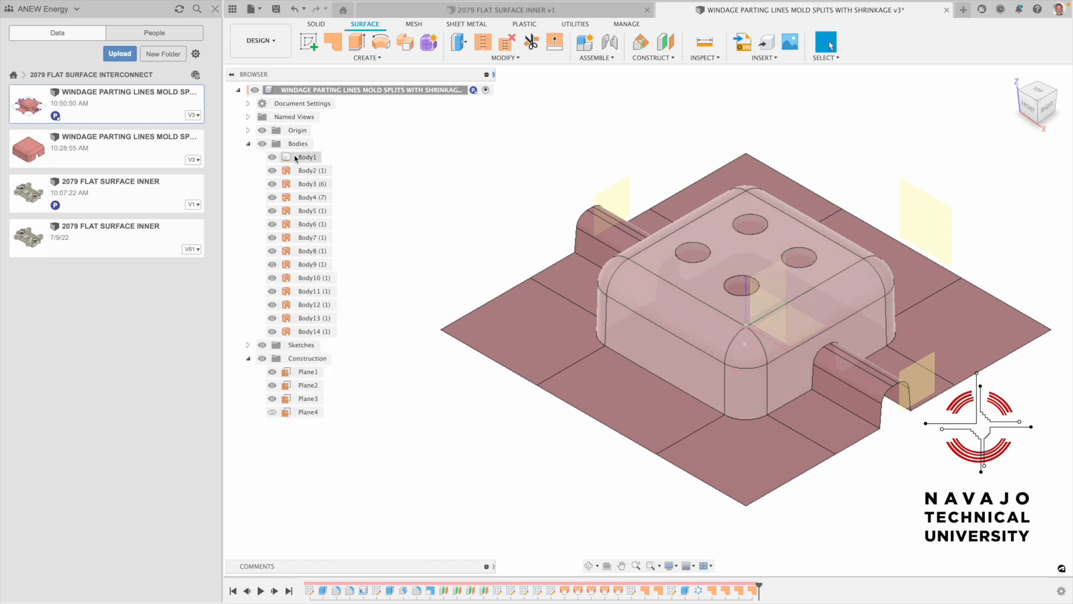
pyautogui.click(309, 171)
pyautogui.keyDown('shift'); pyautogui.click(309, 332); pyautogui.keyUp('shift')
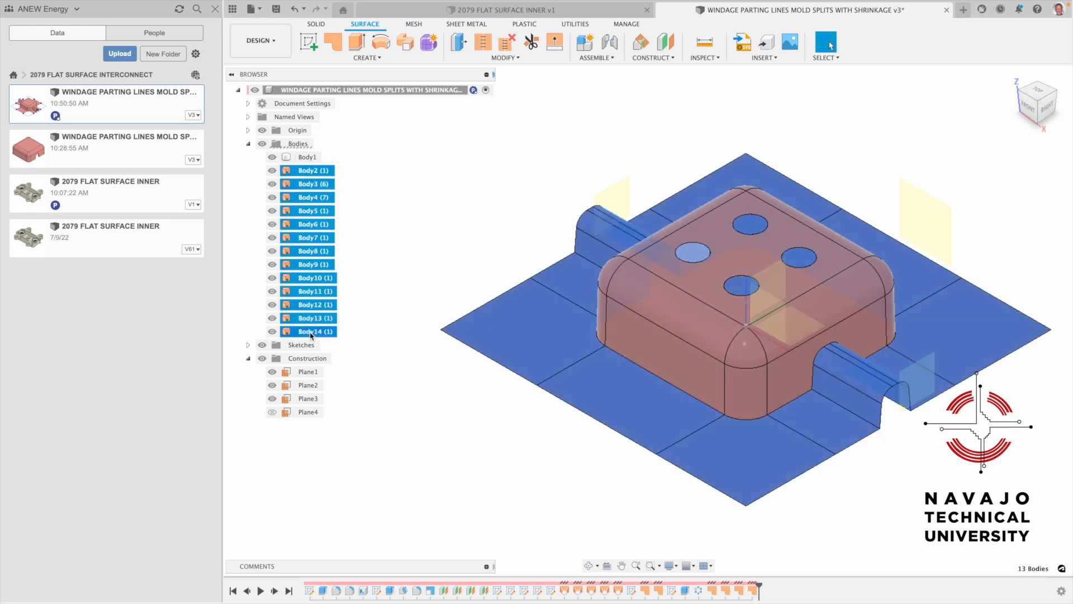
pyautogui.rightClick(312, 333)
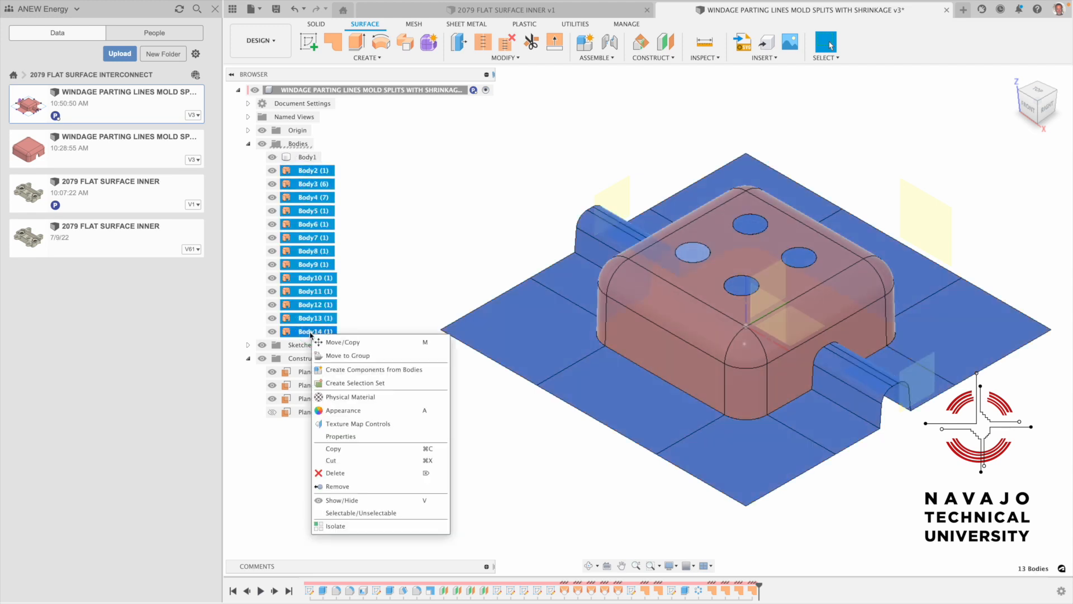
pyautogui.click(346, 384)
pyautogui.click(384, 251)
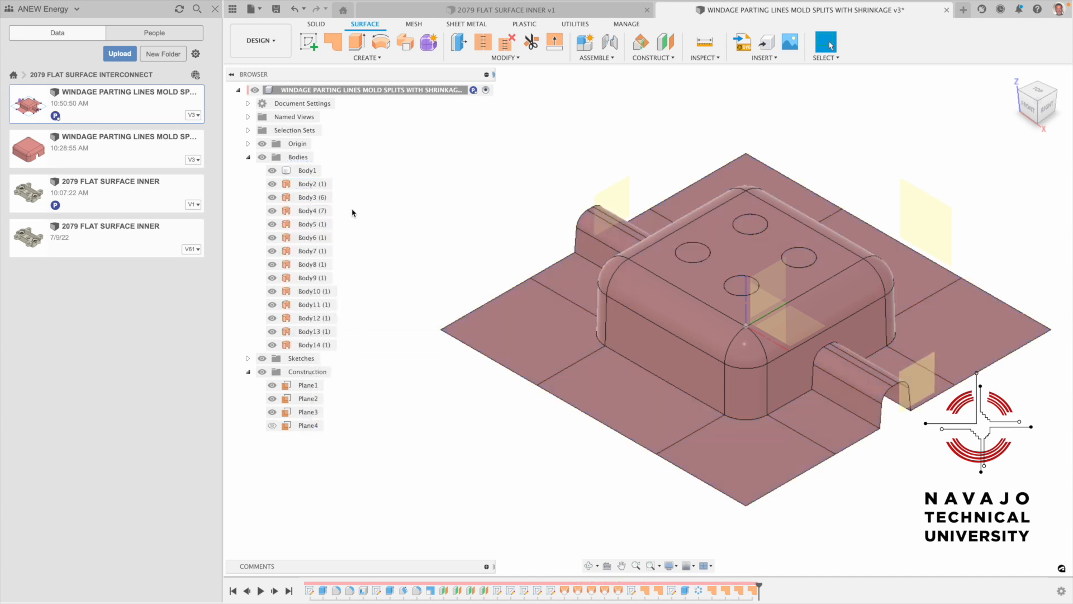
pyautogui.click(249, 130)
pyautogui.click(284, 145)
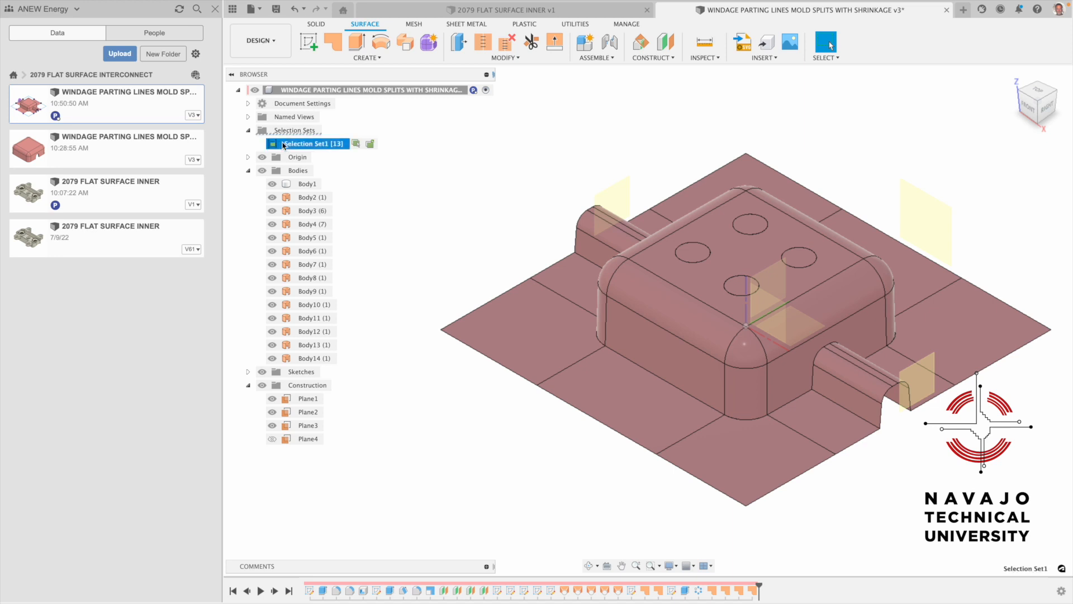
pyautogui.click(481, 156)
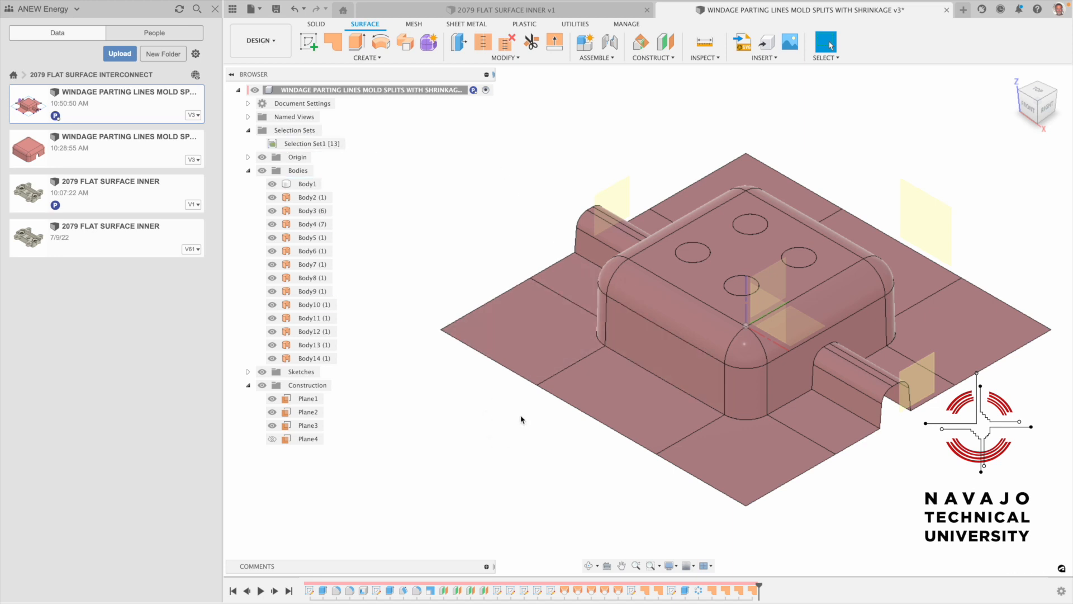
# - Start a new solid sketch on the XY origin plane, viewed from the underside of the box
pyautogui.click(589, 566)
pyautogui.moveTo(591, 504); pyautogui.dragTo(594, 266)
pyautogui.press('Escape')
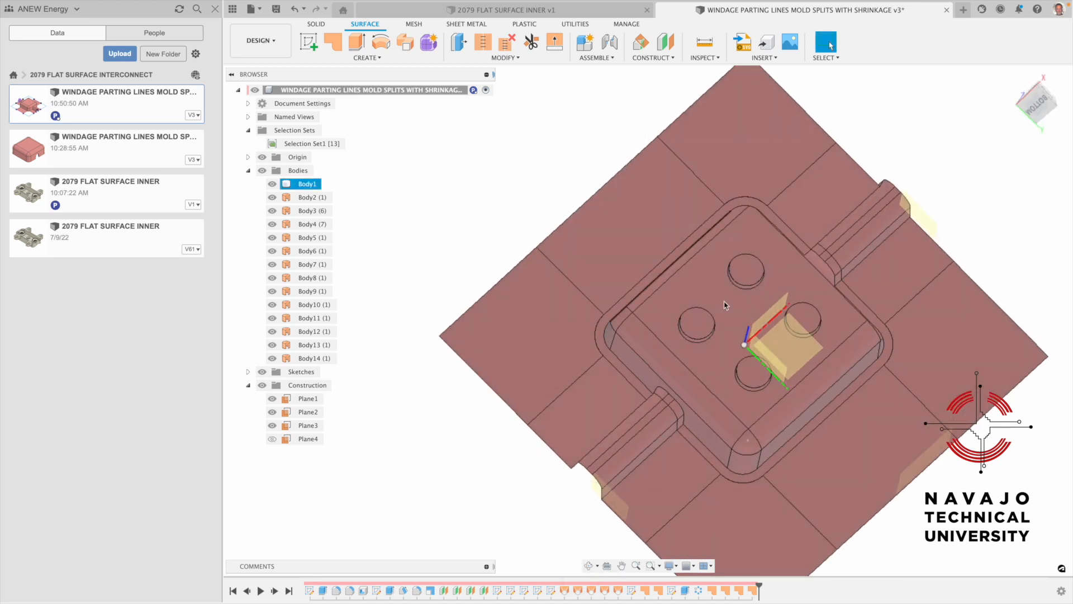
pyautogui.click(797, 352)
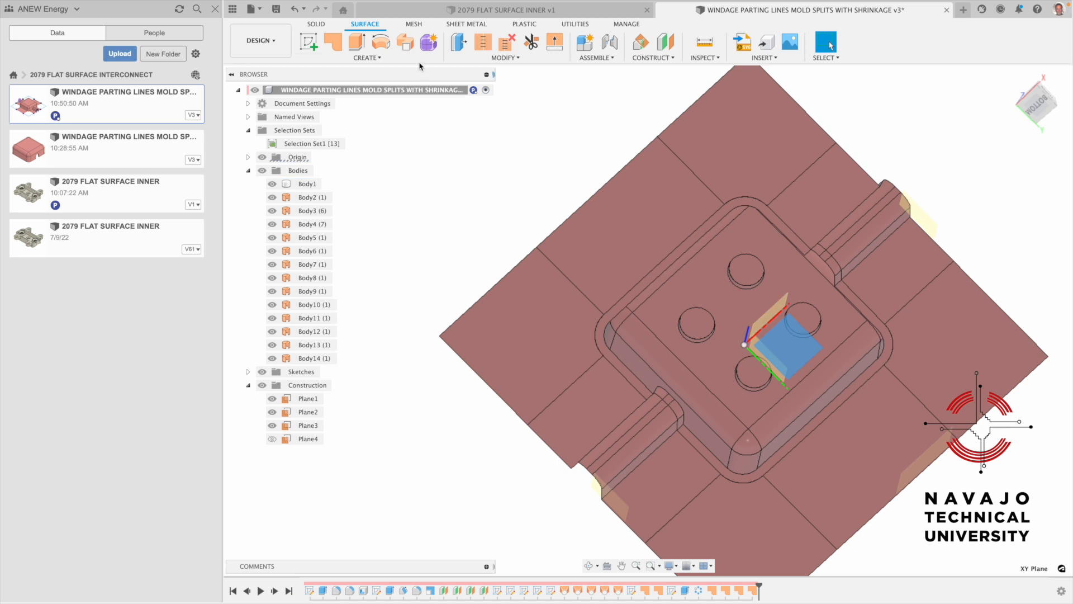
pyautogui.click(321, 25)
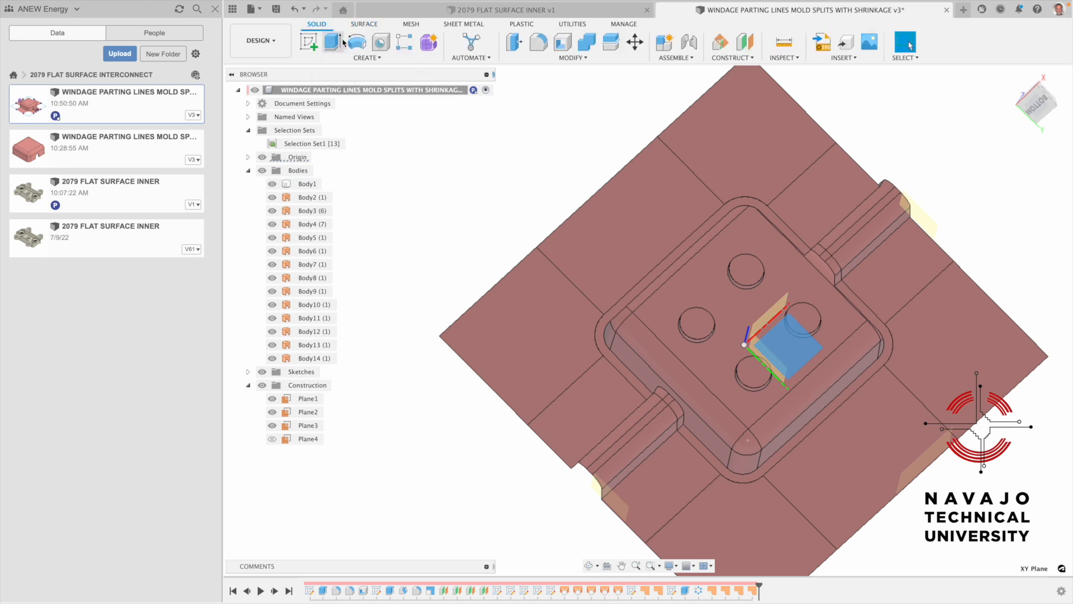
pyautogui.click(309, 42)
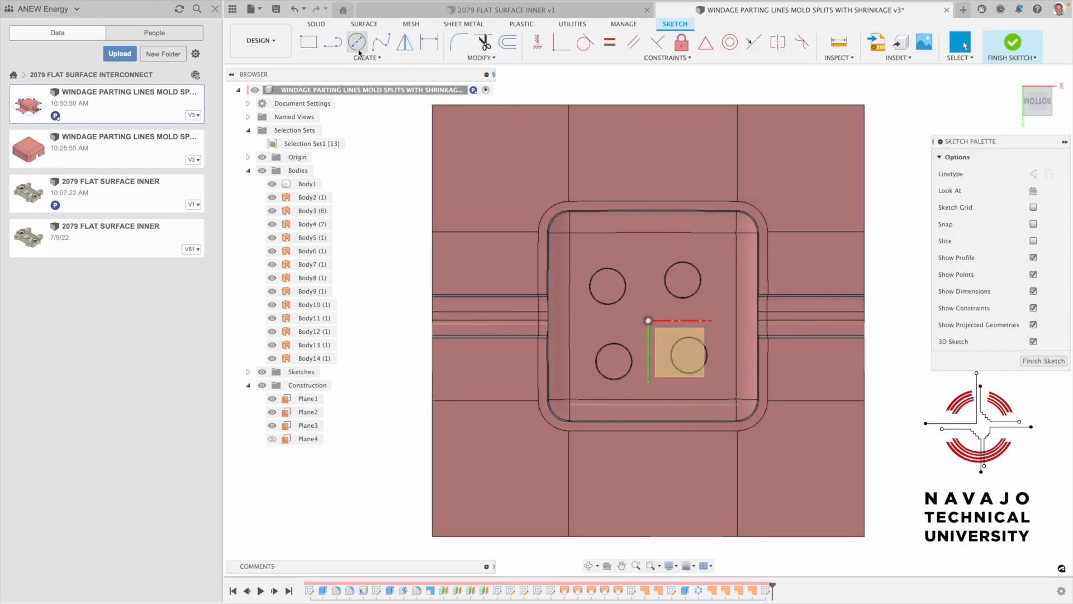
# - Draw a center rectangle from the origin around the box, about 121 mm wide
pyautogui.click(360, 58)
pyautogui.moveTo(335, 81)
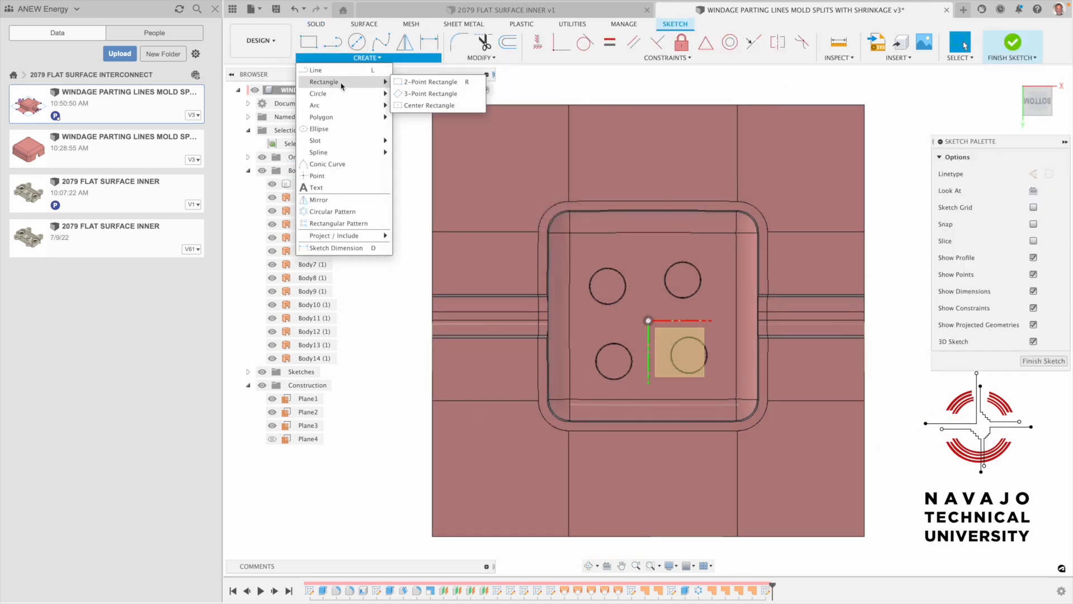
pyautogui.click(429, 105)
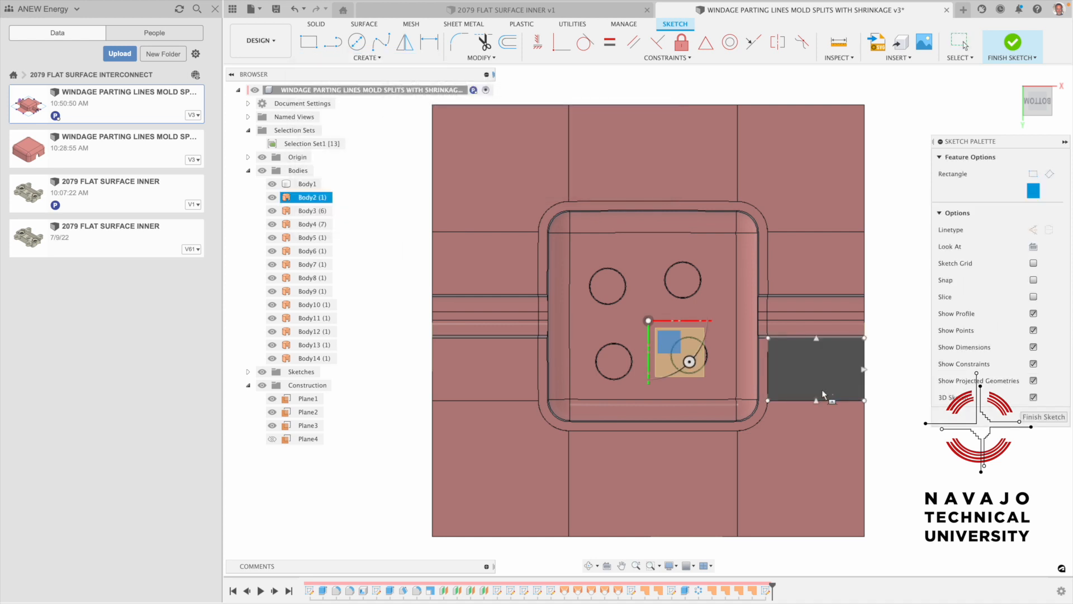
pyautogui.click(648, 320)
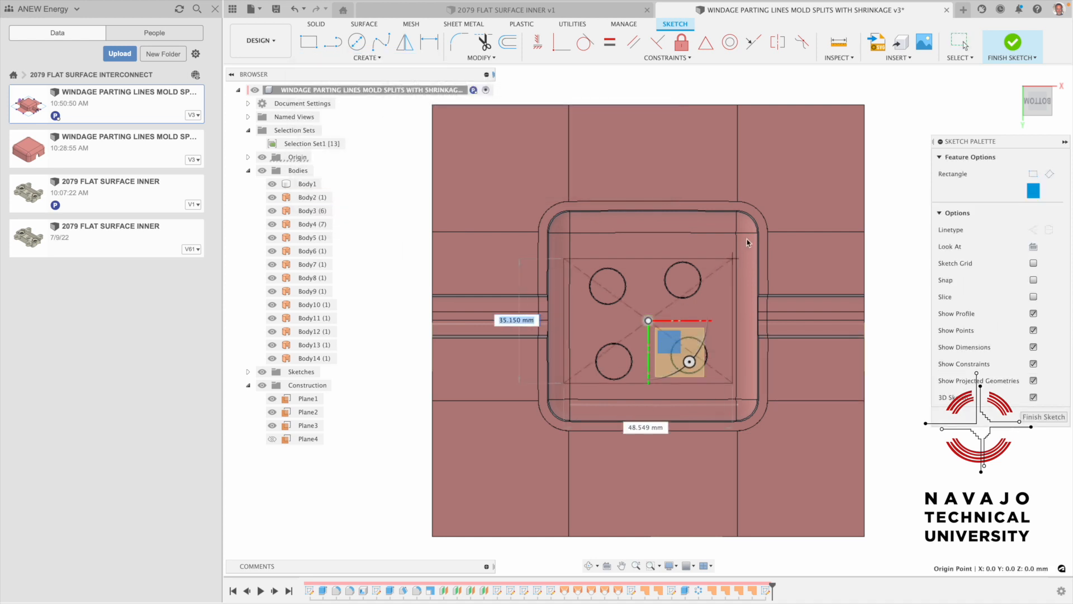
pyautogui.click(823, 152)
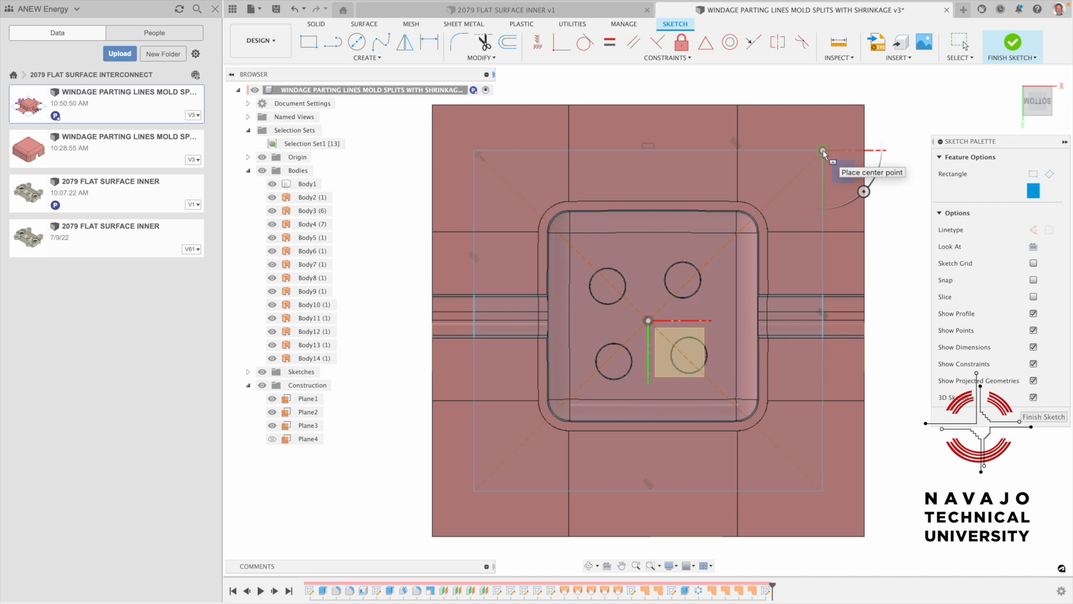
# - Dimension the rectangle's width and height to 125 mm each and finish the sketch
pyautogui.press('d')
pyautogui.click(766, 151)
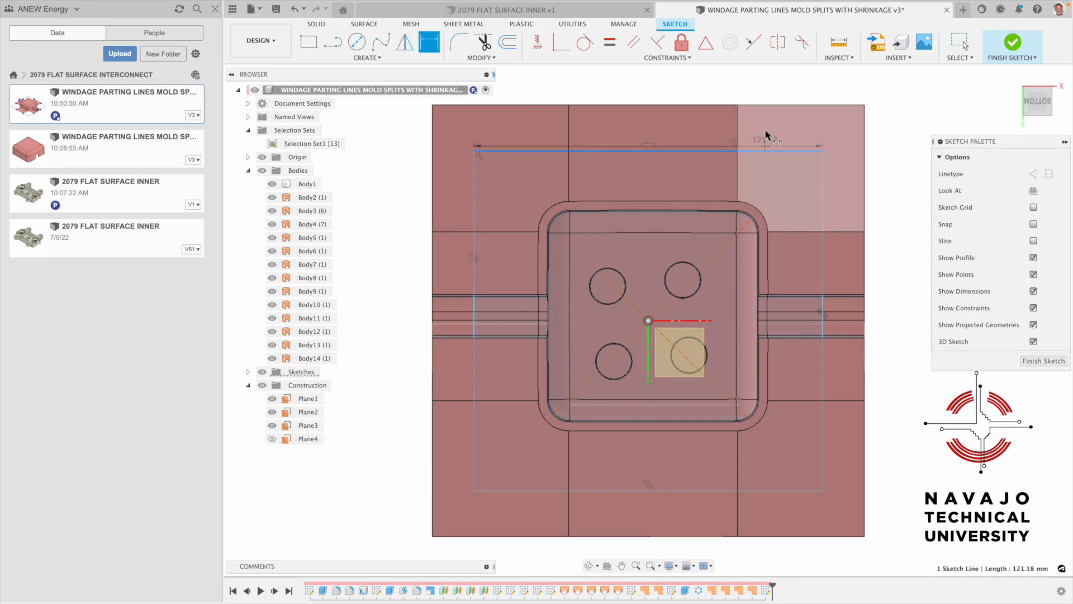
pyautogui.click(768, 94)
pyautogui.write('125')
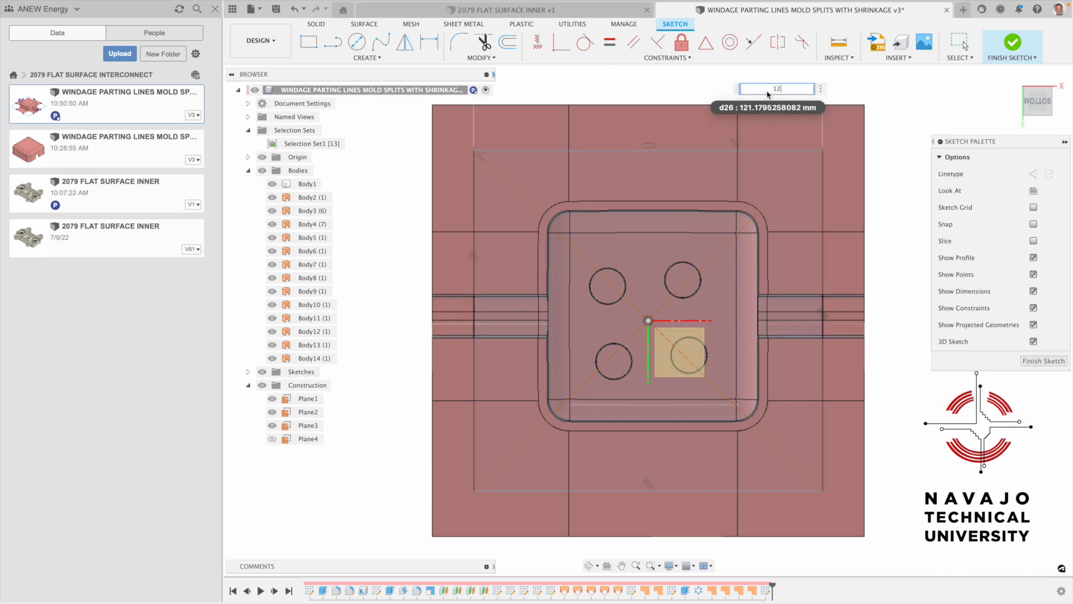
pyautogui.press('Return')
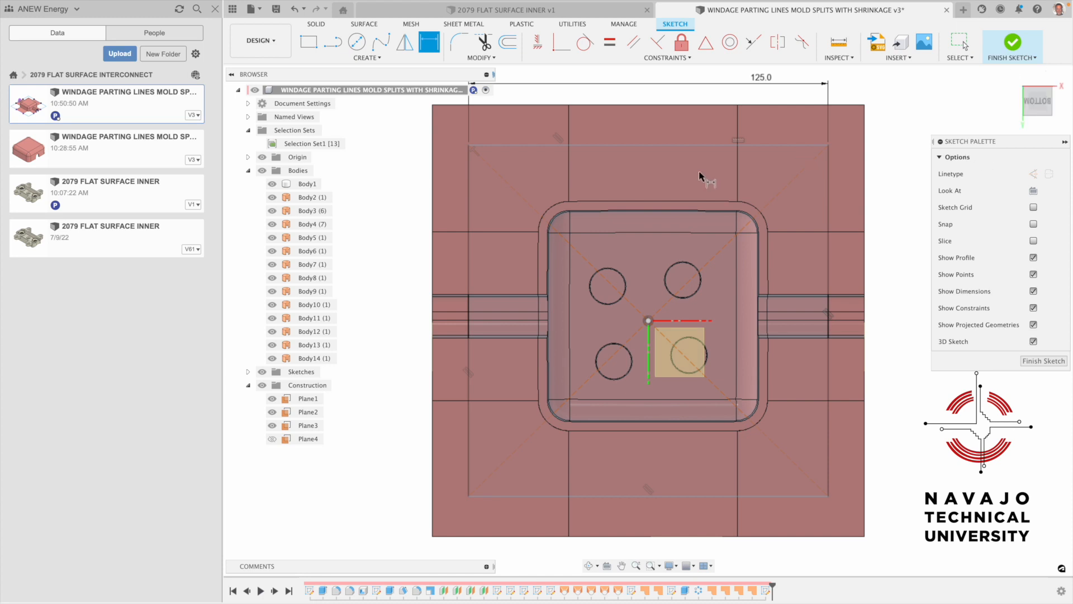
pyautogui.click(829, 201)
pyautogui.click(897, 211)
pyautogui.write('125')
pyautogui.press('Return')
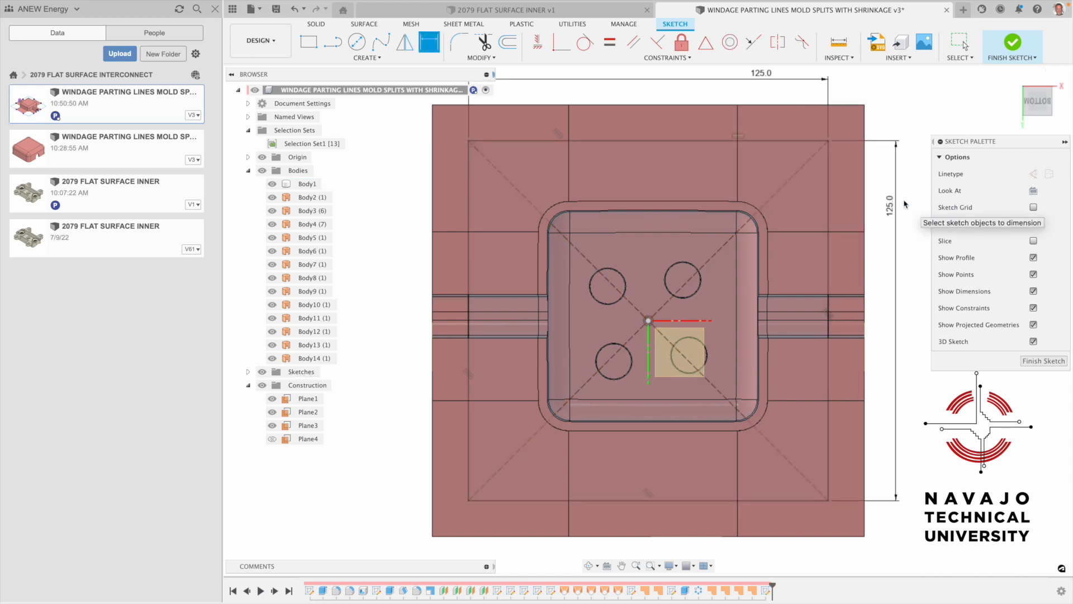
pyautogui.press('Escape')
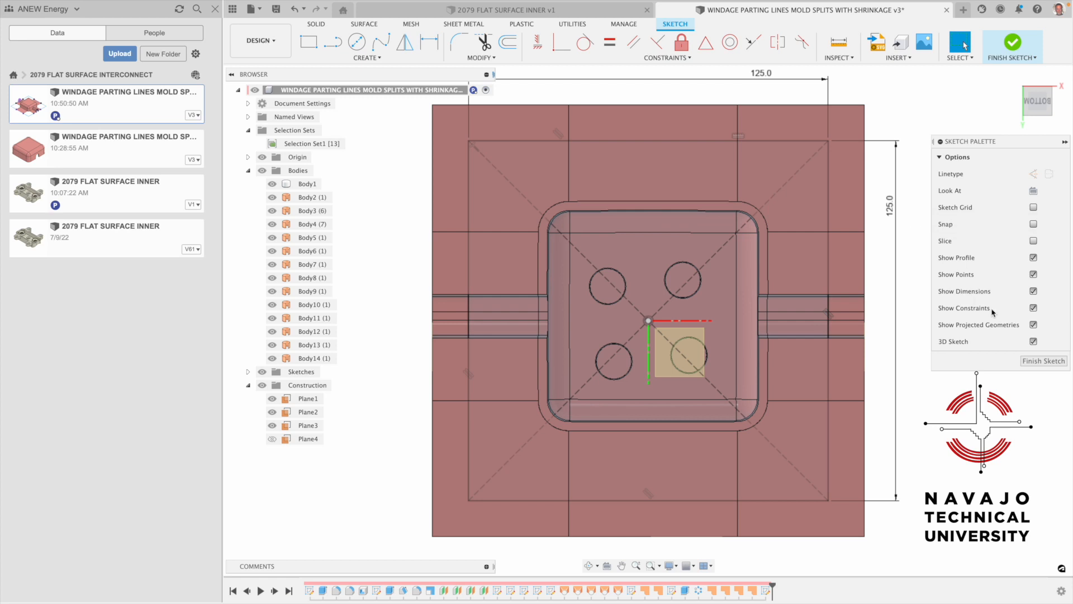
pyautogui.click(1043, 361)
# - Set up a two-sided extrusion of the 125 mm square as a new body, 45 mm upward and 20 mm downward
pyautogui.press('e')
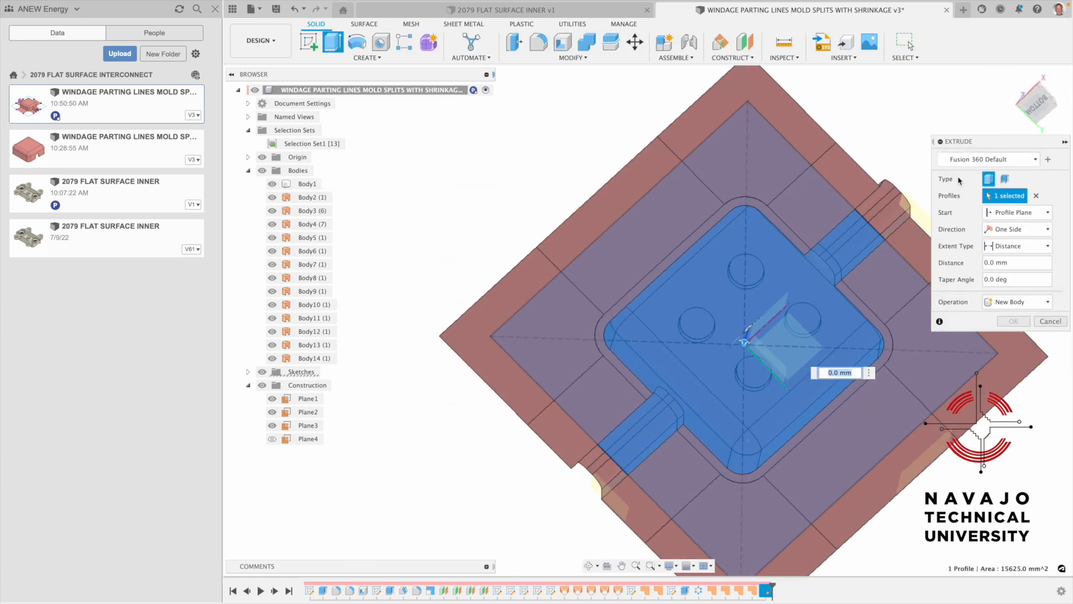
pyautogui.click(1013, 76)
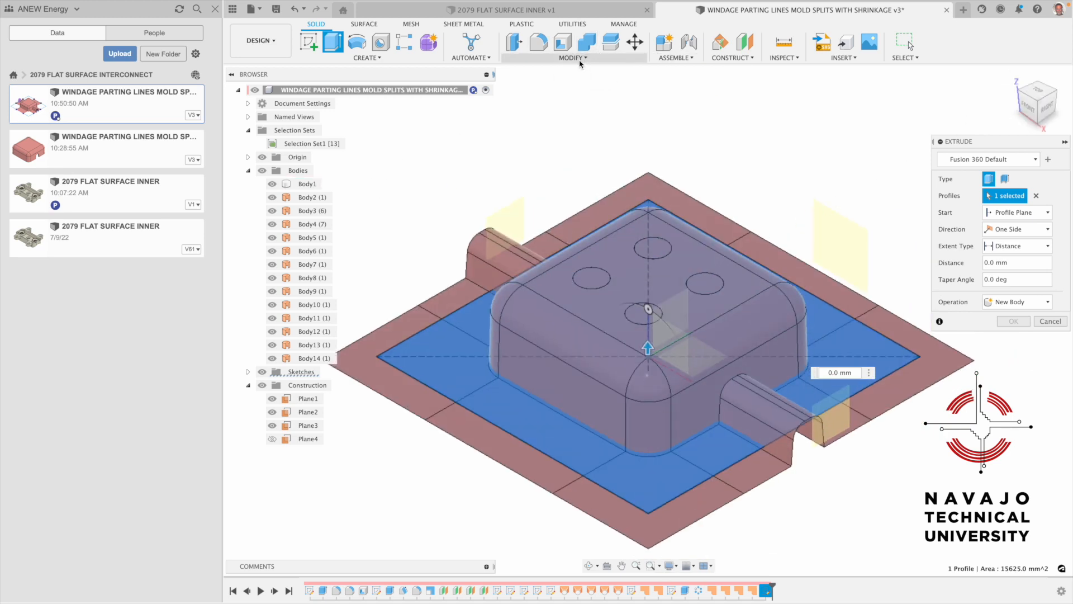
pyautogui.click(1026, 229)
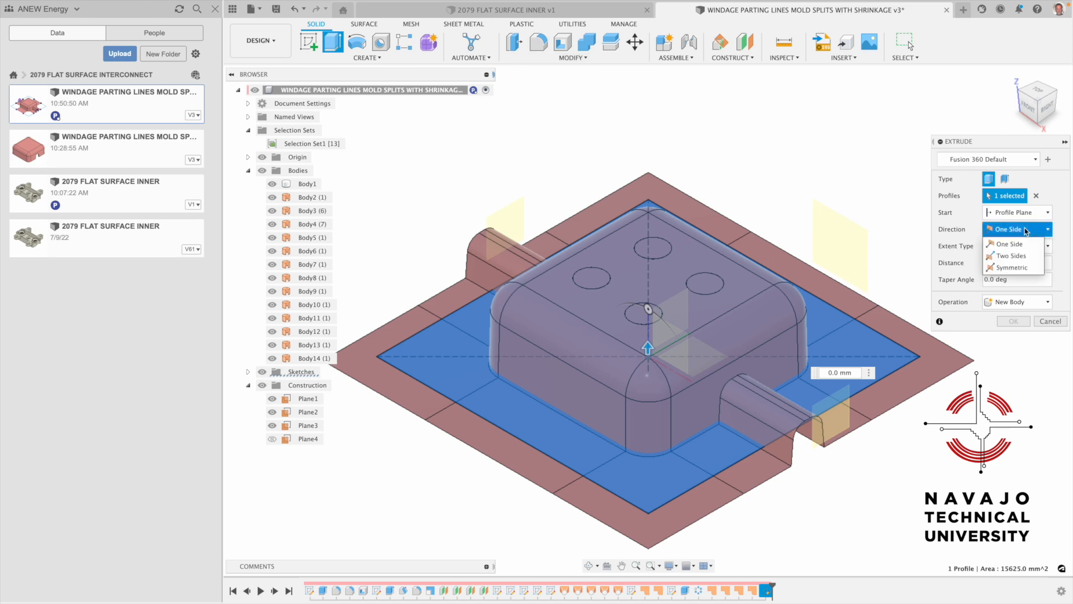
pyautogui.click(1012, 256)
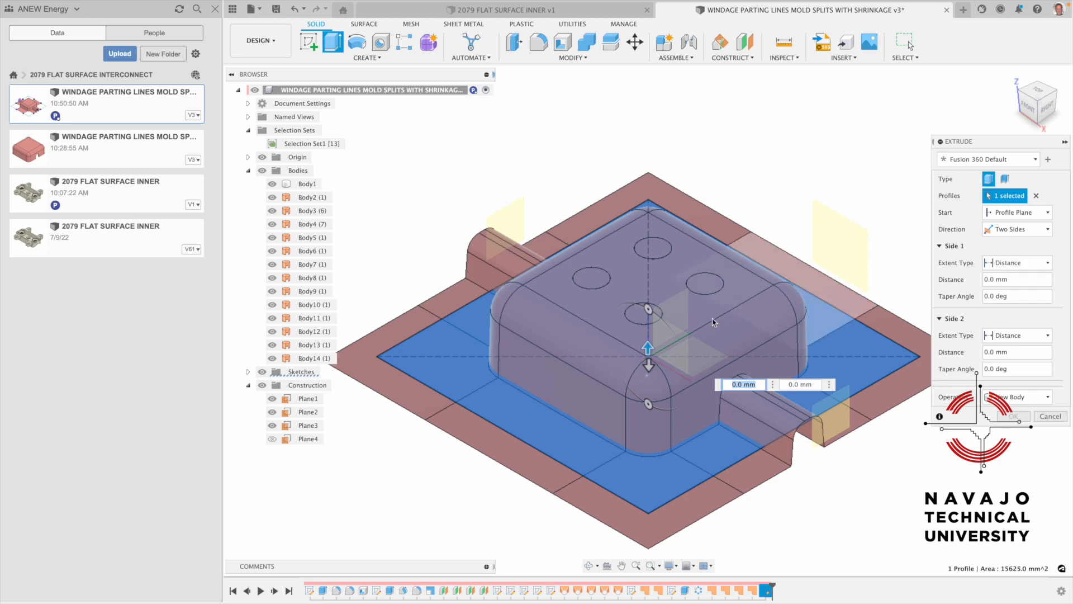
pyautogui.moveTo(648, 347); pyautogui.dragTo(648, 209)
pyautogui.click(1013, 397)
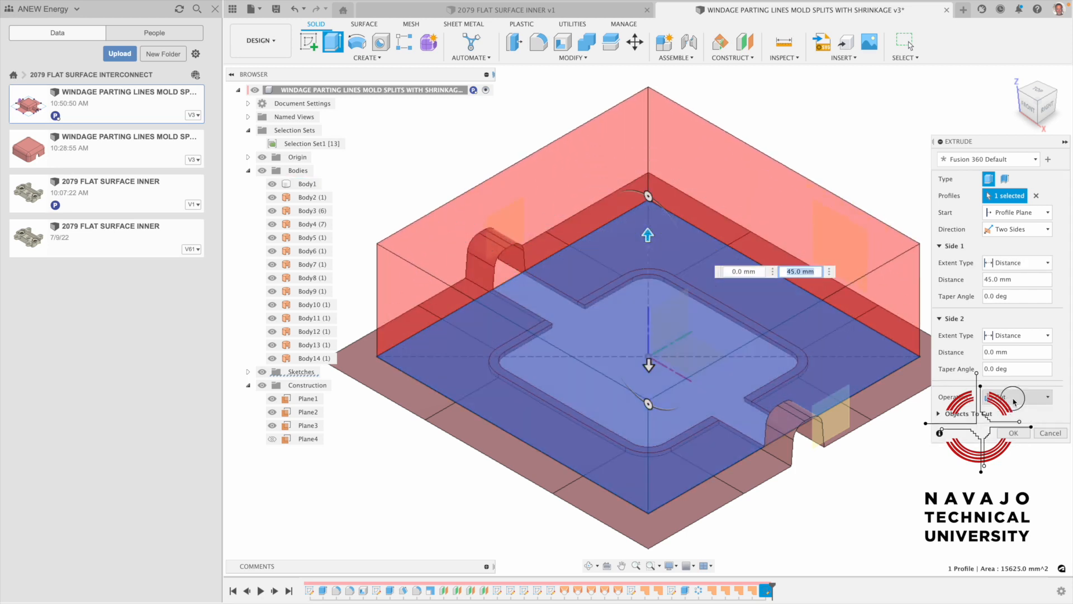
pyautogui.click(1019, 447)
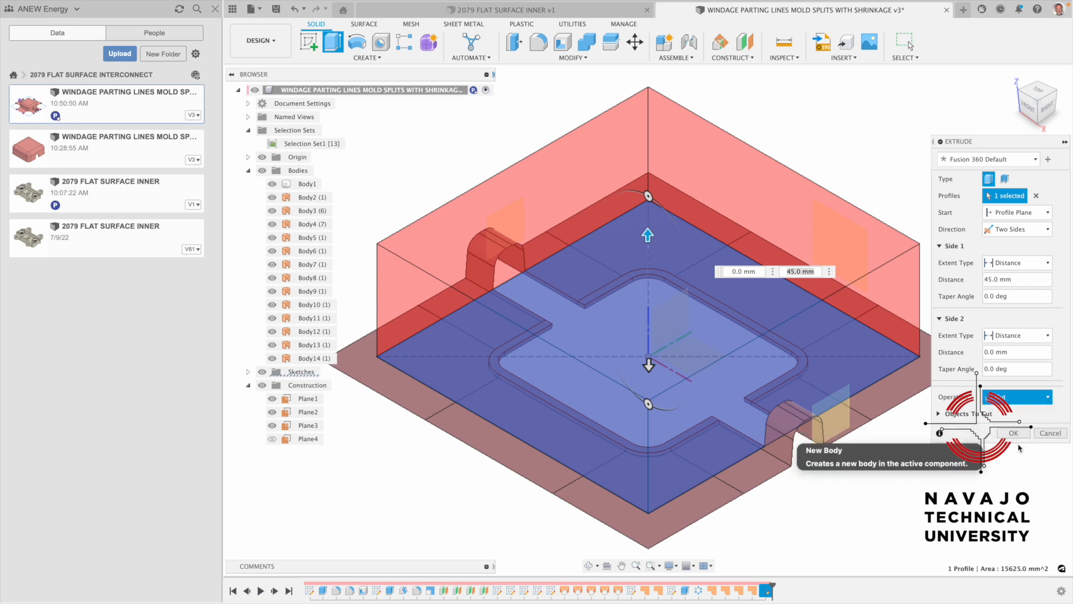
pyautogui.moveTo(652, 377); pyautogui.dragTo(648, 413)
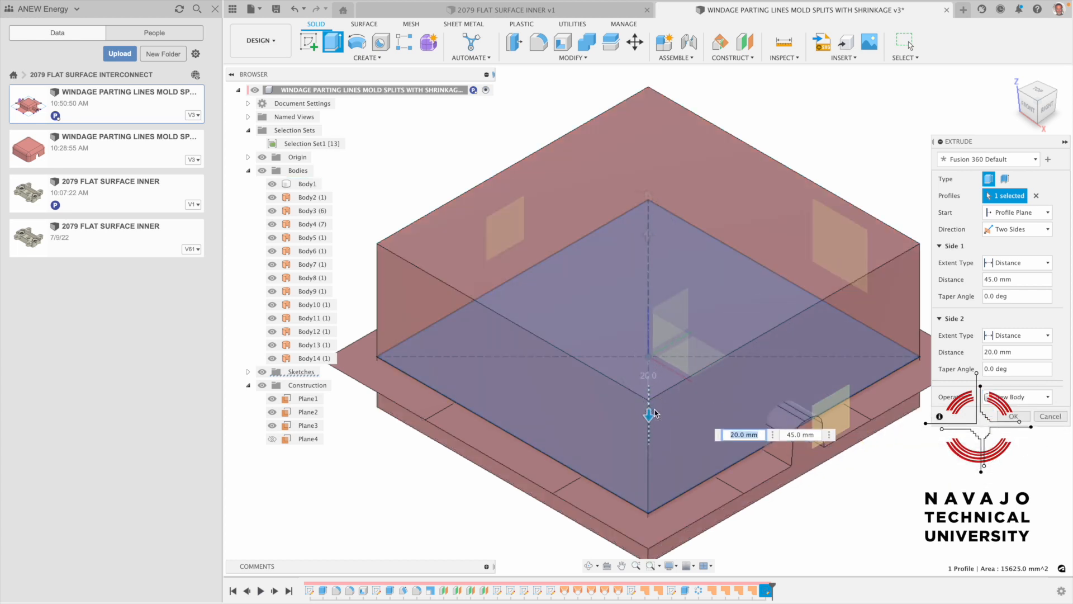
# - Check the extrusion from the front in Wireframe visual style and accept it
pyautogui.click(1028, 117)
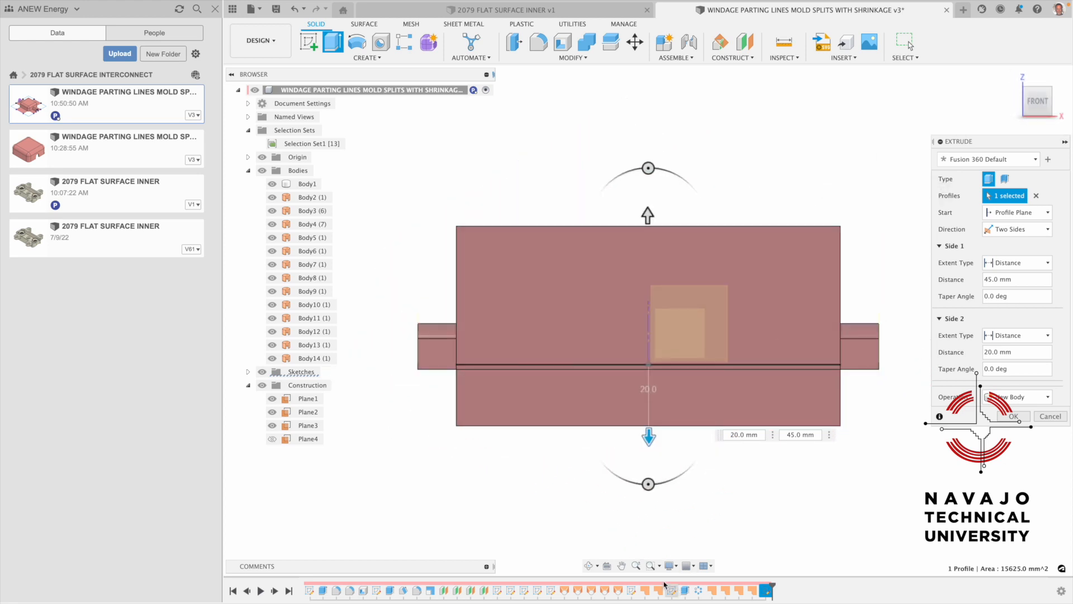
pyautogui.click(675, 569)
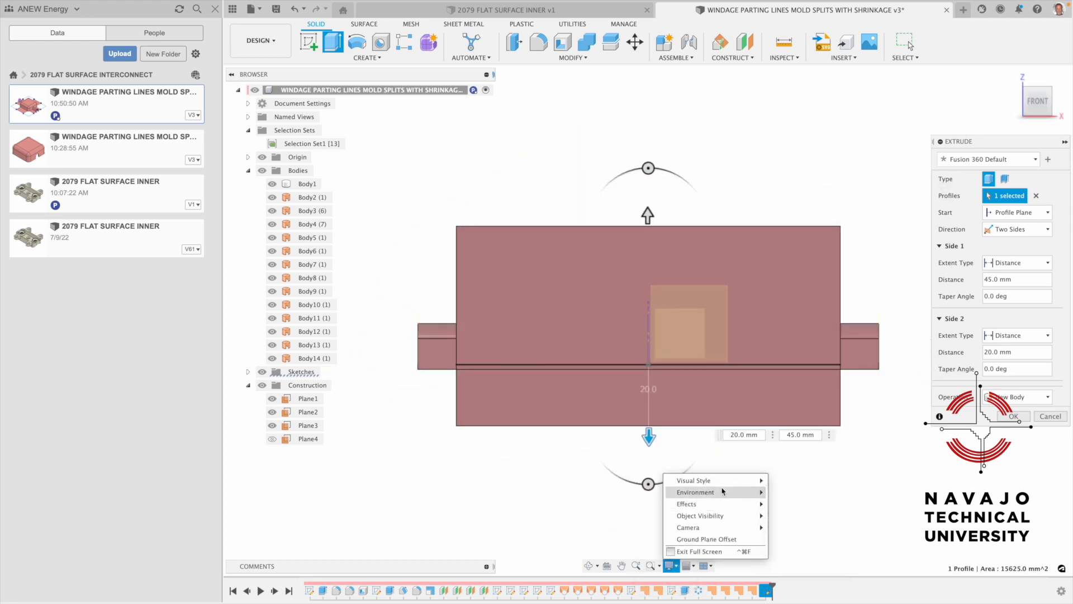
pyautogui.moveTo(745, 482)
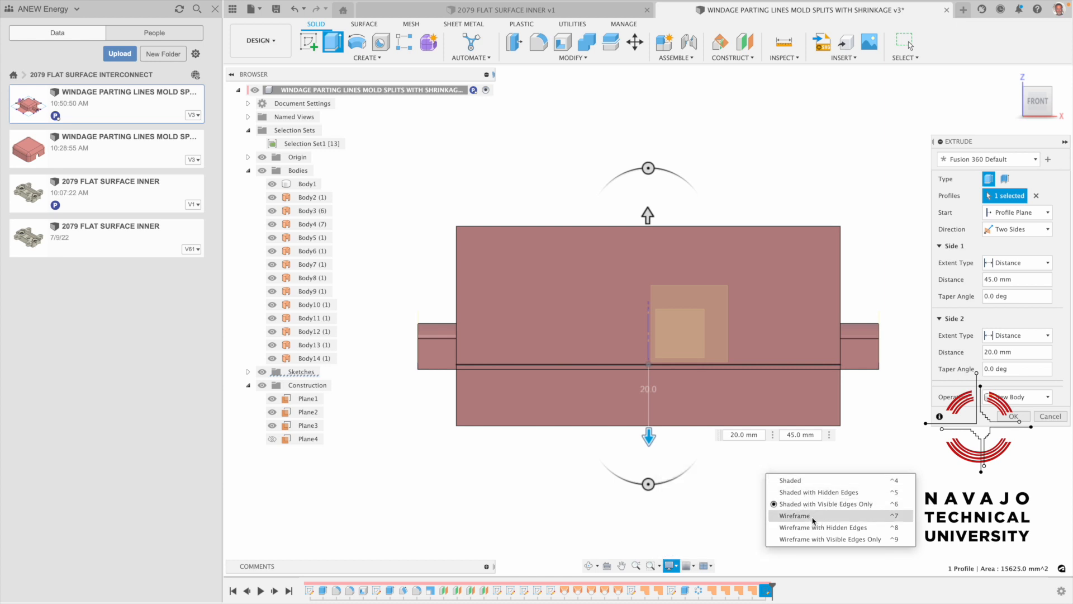
pyautogui.click(808, 515)
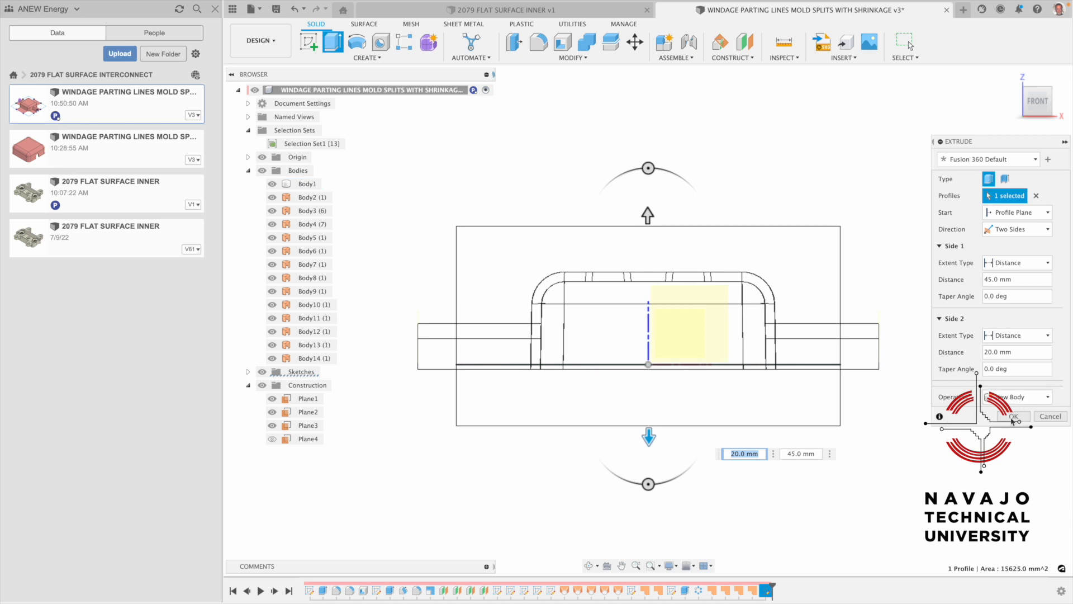
pyautogui.press('Tab')
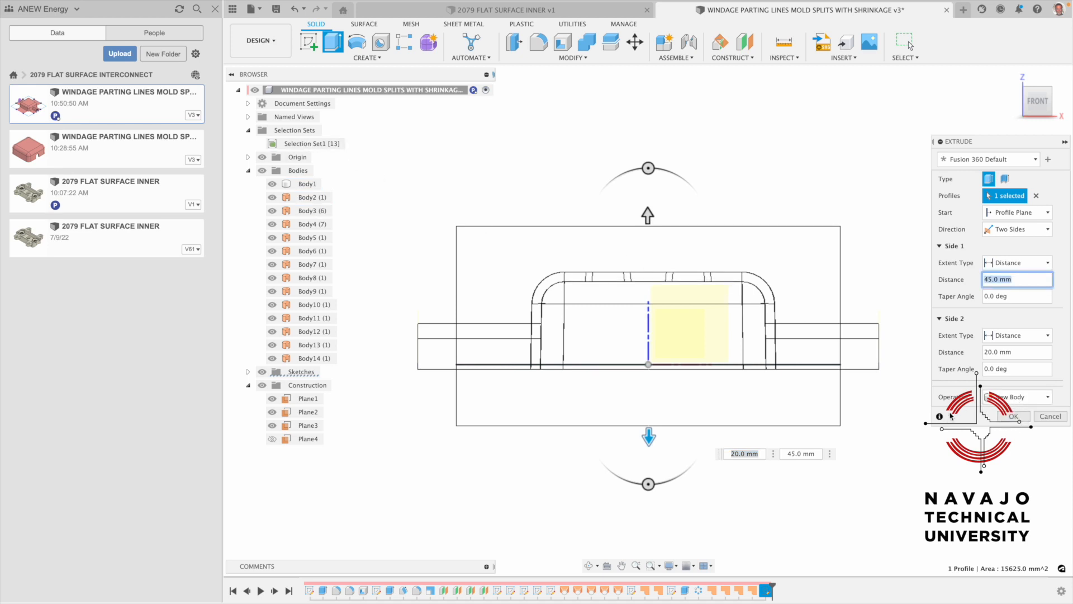
pyautogui.click(1015, 416)
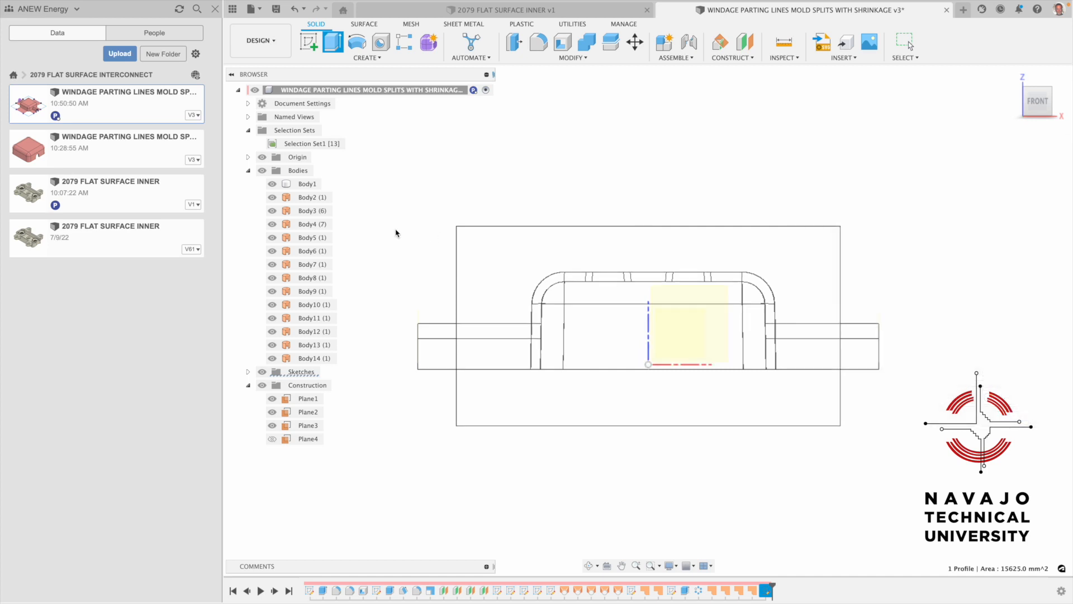
# - Rename Body1 as PART WITH SHRINK PART
pyautogui.doubleClick(305, 184)
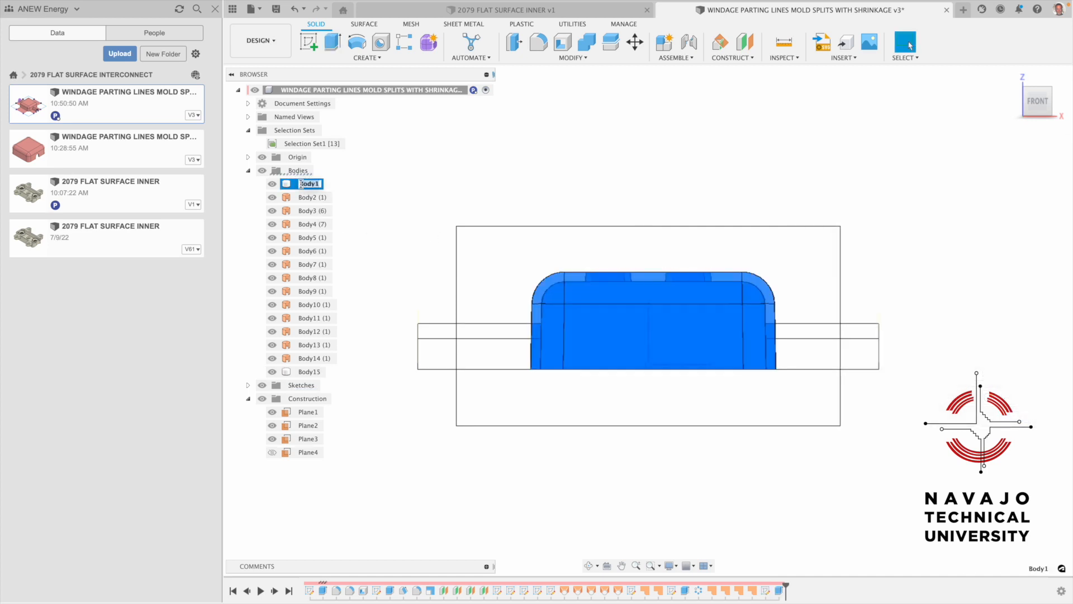
pyautogui.click(299, 182)
pyautogui.write('PART WITH SHRING')
pyautogui.press('BackSpace')
pyautogui.write('K PART')
pyautogui.press('Return')
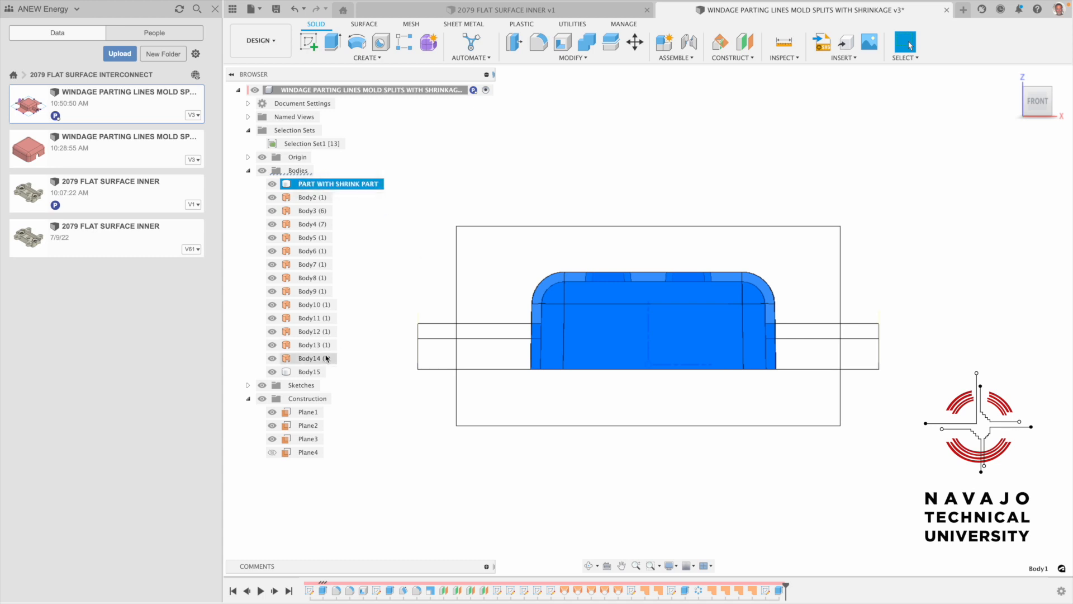
# - Rename the extruded block, Body15, as CAVITY BODY and return to the home view
pyautogui.doubleClick(312, 372)
pyautogui.click(320, 371)
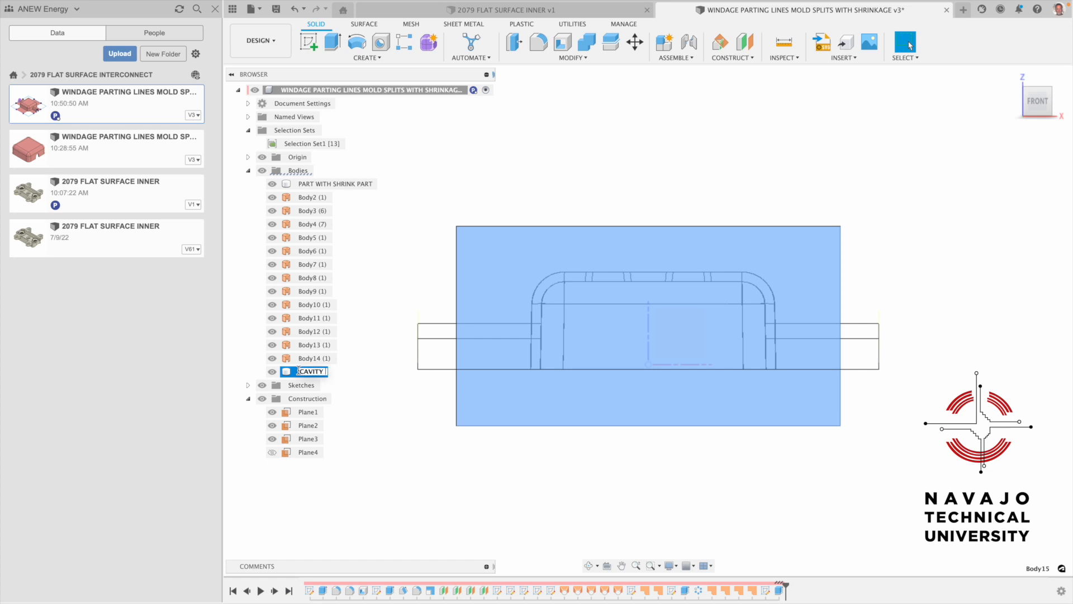
pyautogui.press('Return')
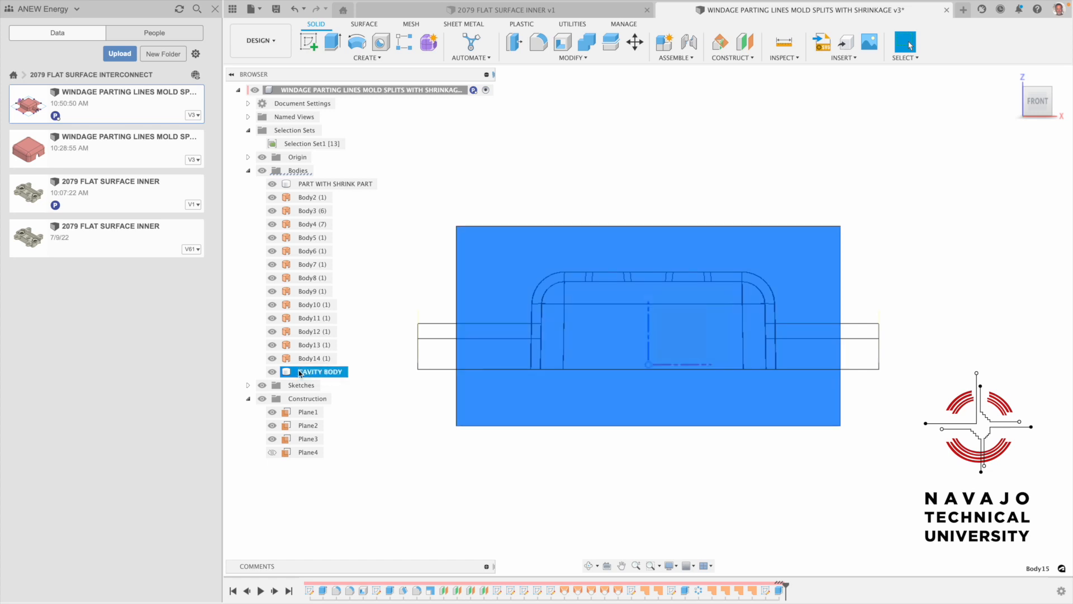
pyautogui.click(743, 203)
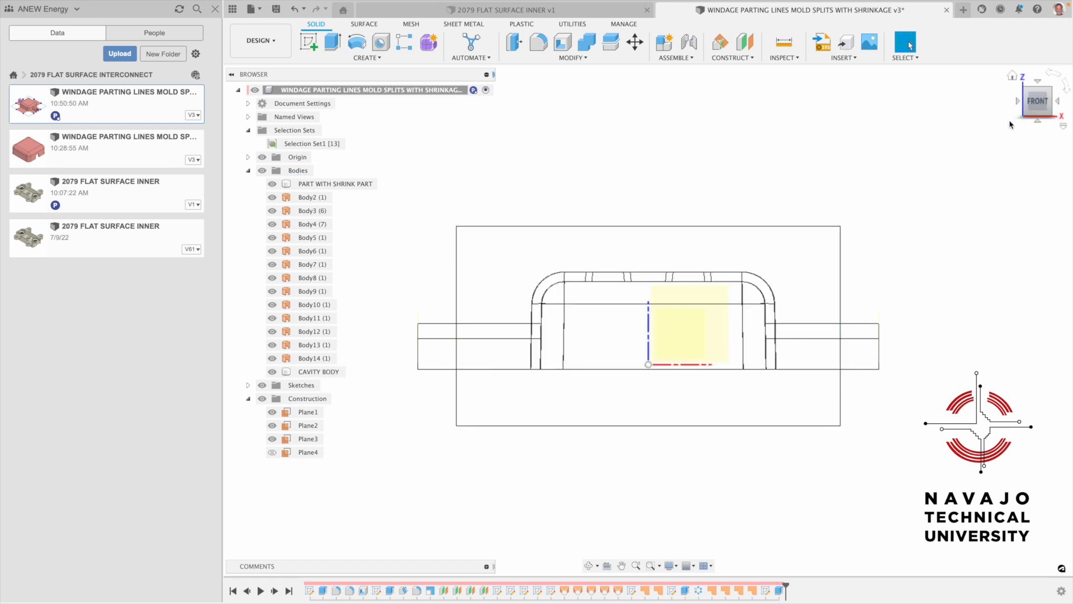
pyautogui.click(1013, 76)
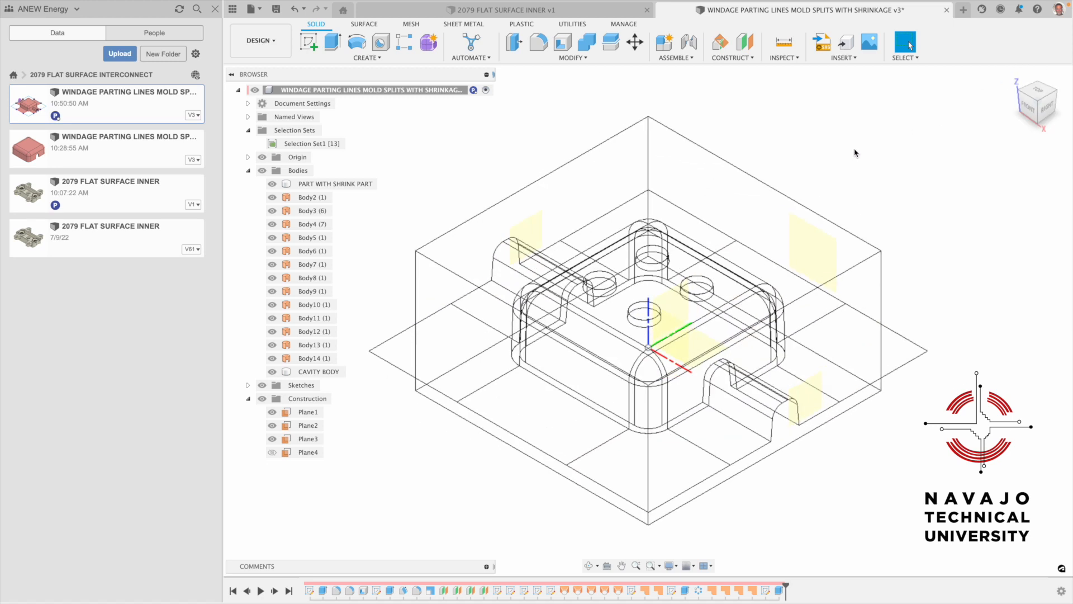
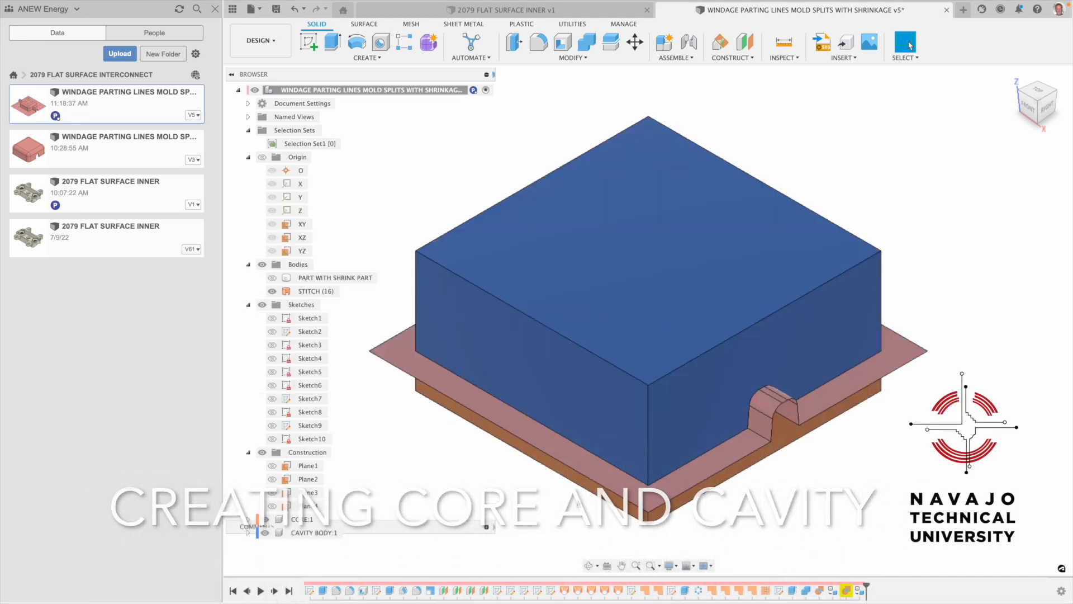
# - Select the CAVITY BODY:1 component to highlight the upper mold block
pyautogui.click(587, 460)
pyautogui.press('Escape')
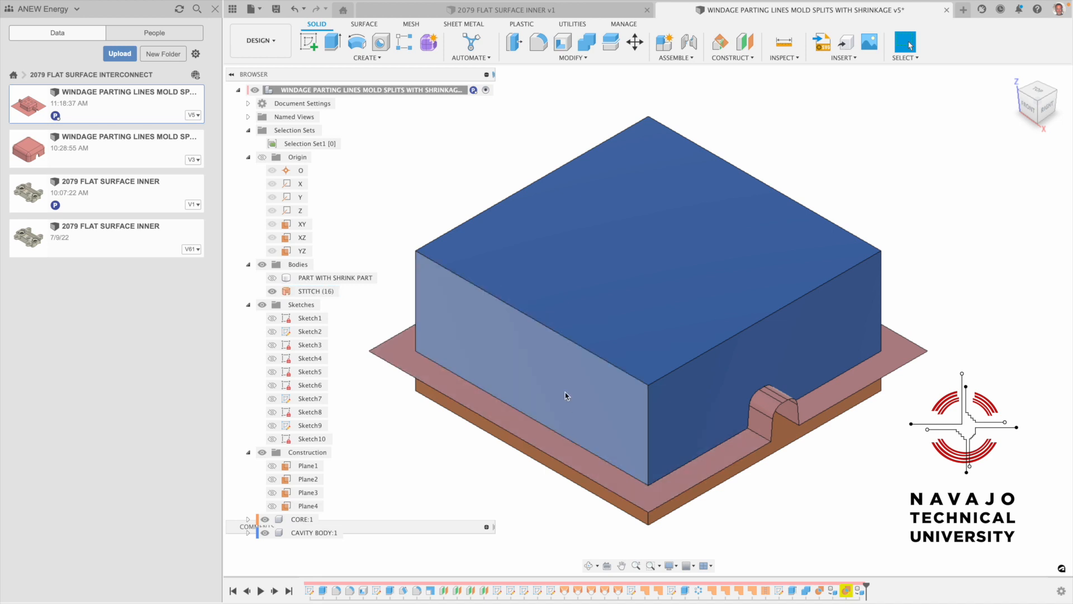
pyautogui.click(296, 533)
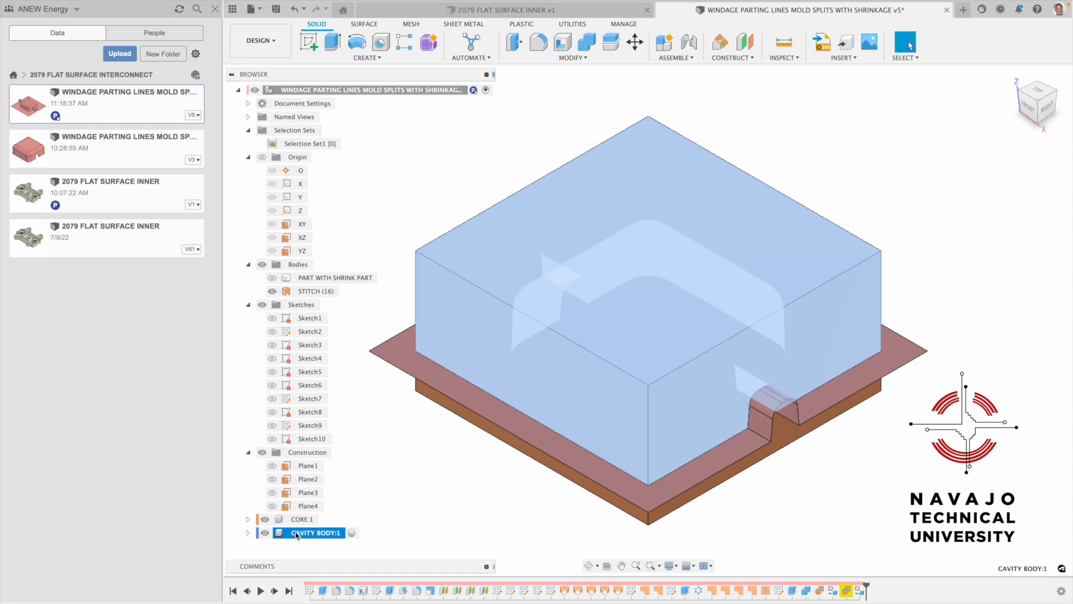
# - Hide the CAVITY BODY:1 component and the STITCH (16) surface body to inspect the core alone
pyautogui.click(265, 533)
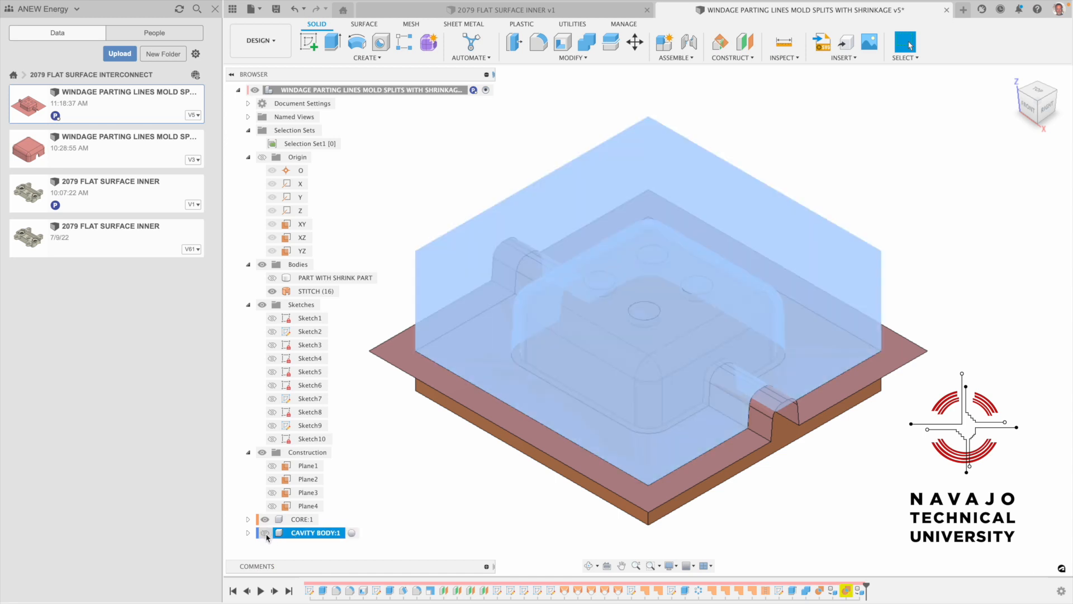
pyautogui.click(476, 497)
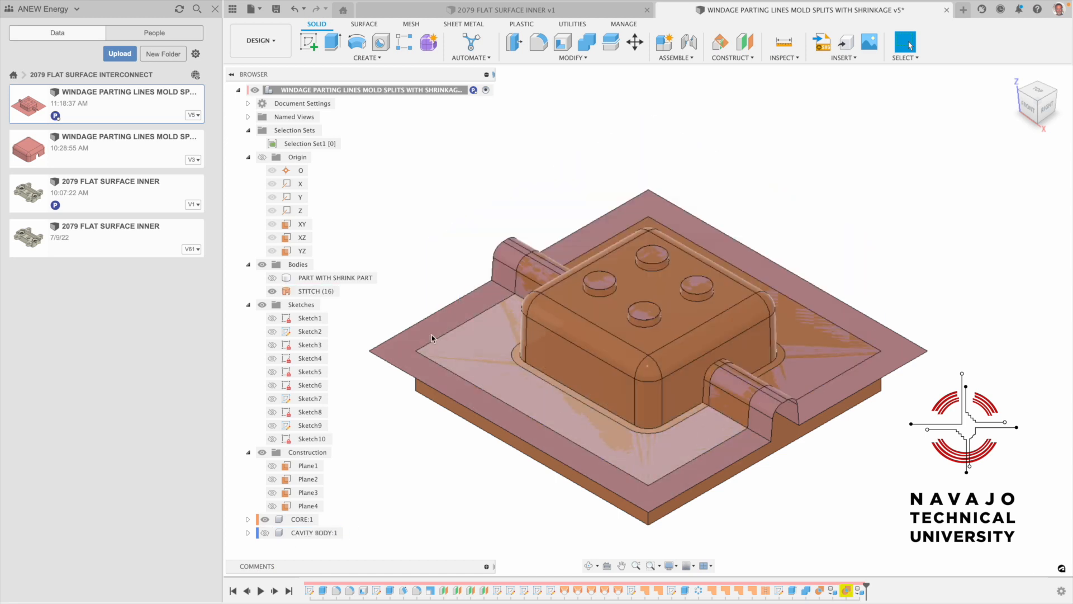
pyautogui.click(295, 291)
pyautogui.click(272, 291)
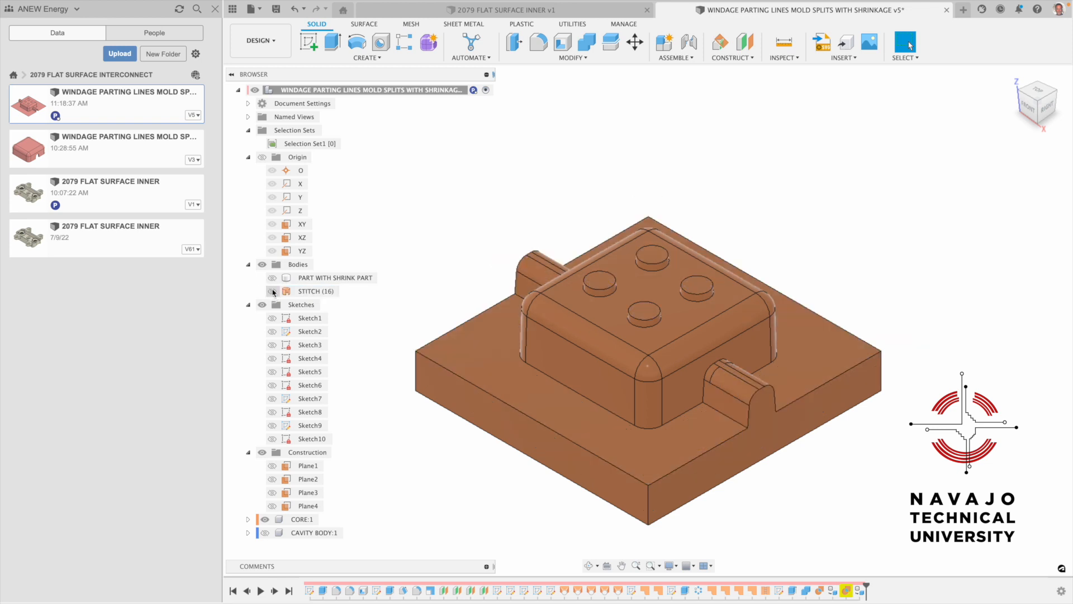
pyautogui.scroll(3, 582, 464)
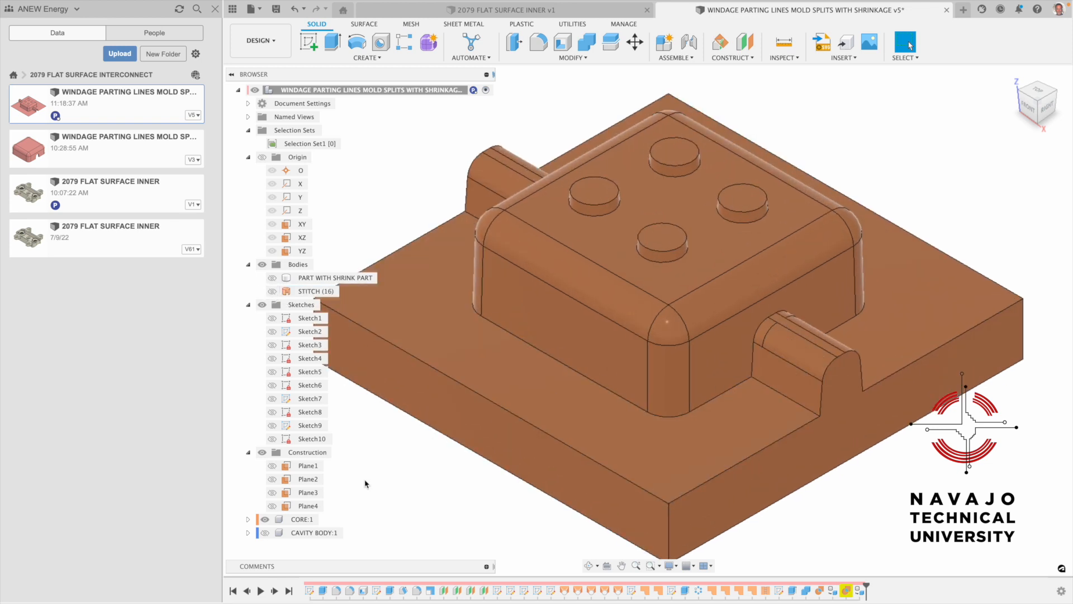
# - Hide CORE:1, show CAVITY BODY:1, and turn the cavity block over to examine its pocket and side channels
pyautogui.click(265, 519)
pyautogui.click(265, 533)
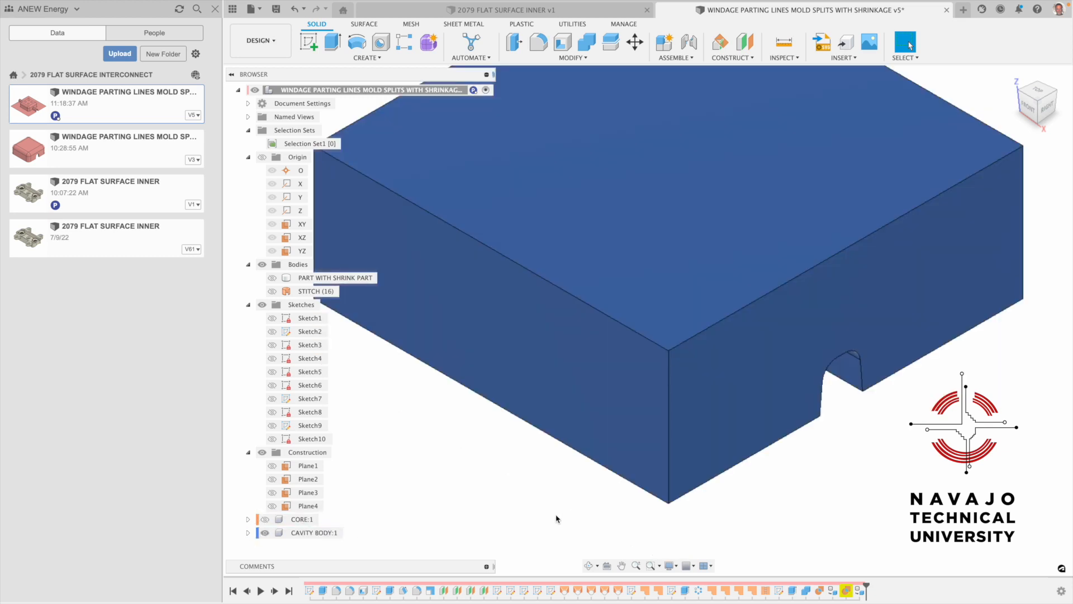
pyautogui.click(589, 566)
pyautogui.moveTo(647, 395); pyautogui.dragTo(760, 205)
pyautogui.click(1037, 106)
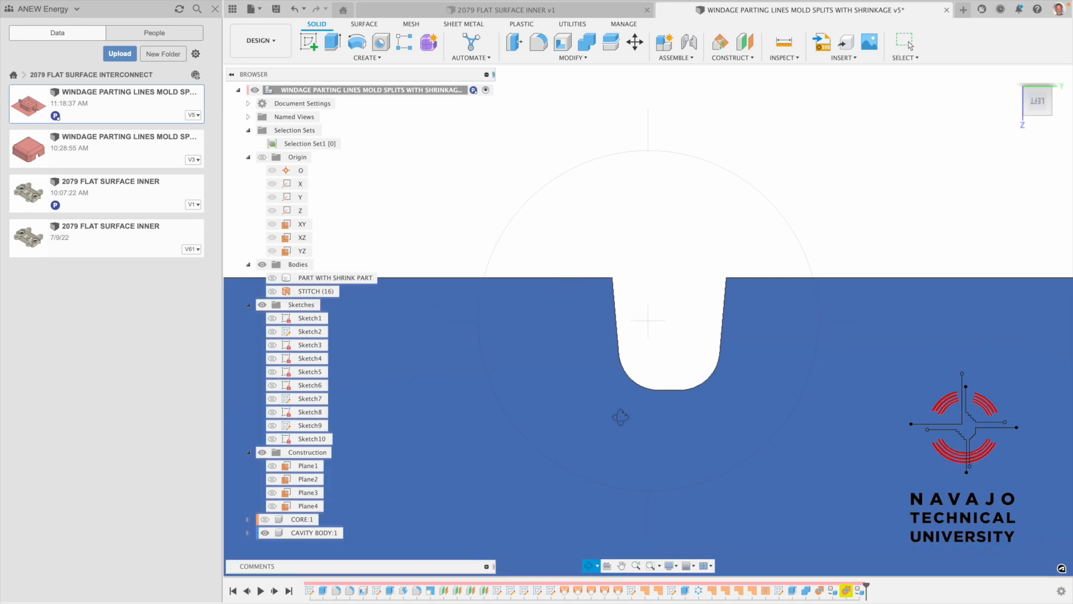
pyautogui.moveTo(757, 272); pyautogui.dragTo(671, 397)
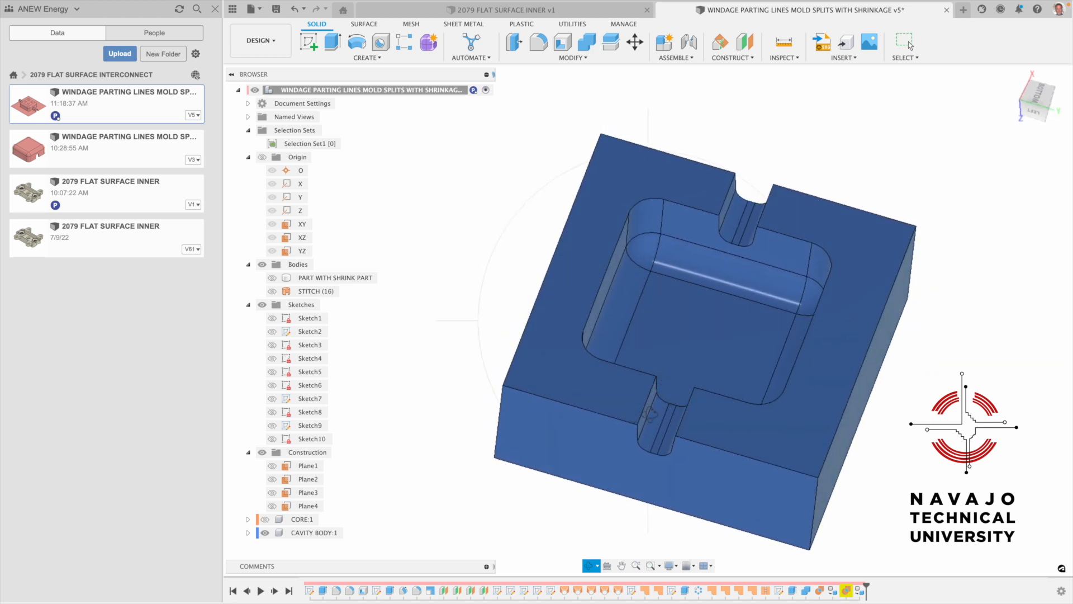
pyautogui.moveTo(660, 409); pyautogui.dragTo(736, 361)
pyautogui.click(1043, 103)
pyautogui.press('Escape')
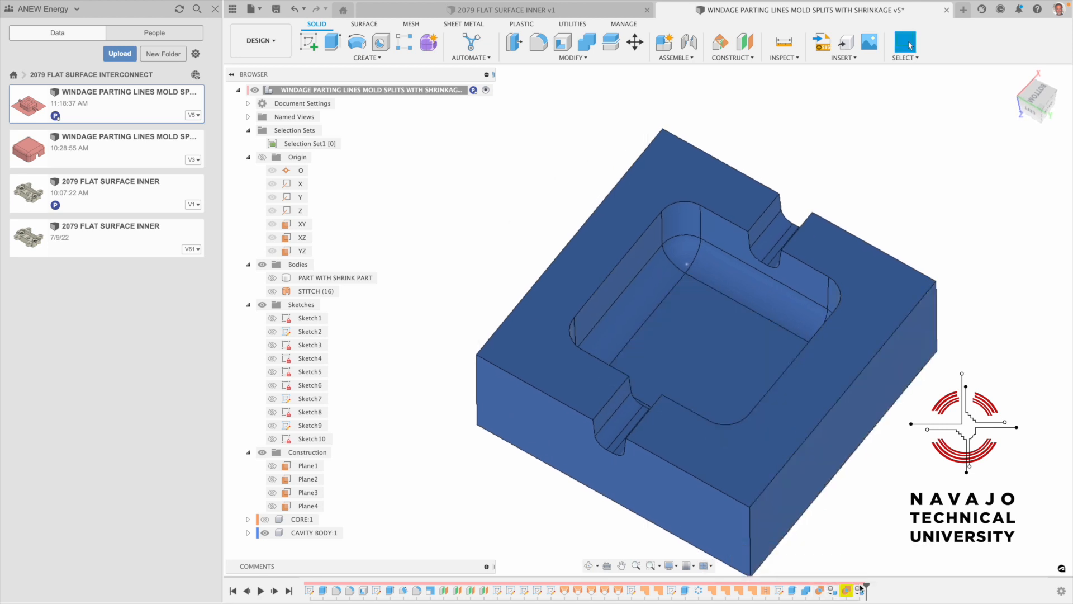
# - Roll the history back to BoundaryFill7, review its selected cell and New Body operation from the left view, and accept the feature
pyautogui.moveTo(865, 585); pyautogui.dragTo(821, 591)
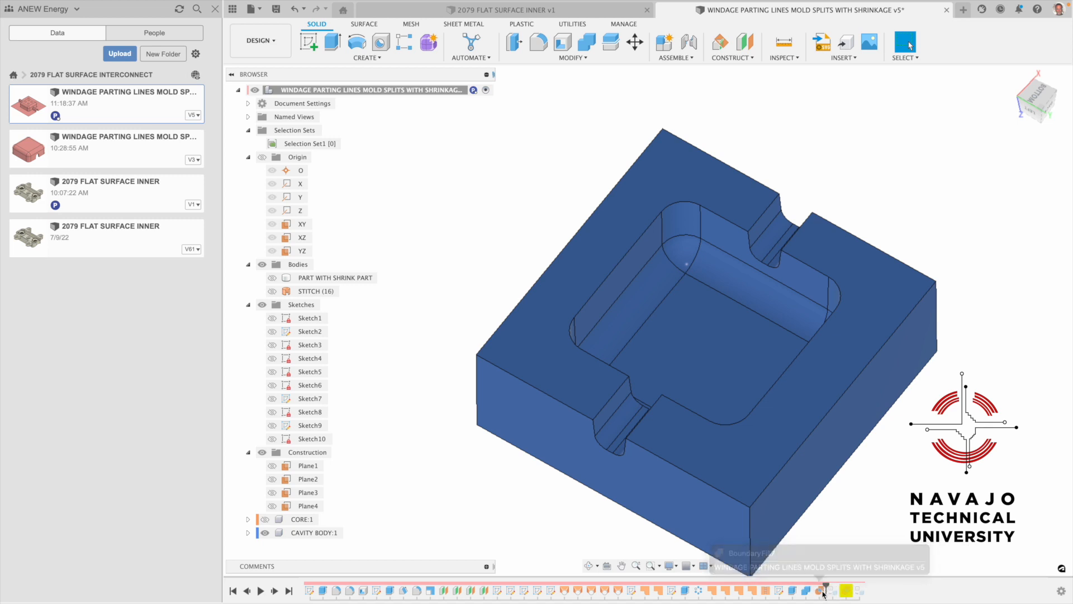
pyautogui.rightClick(820, 591)
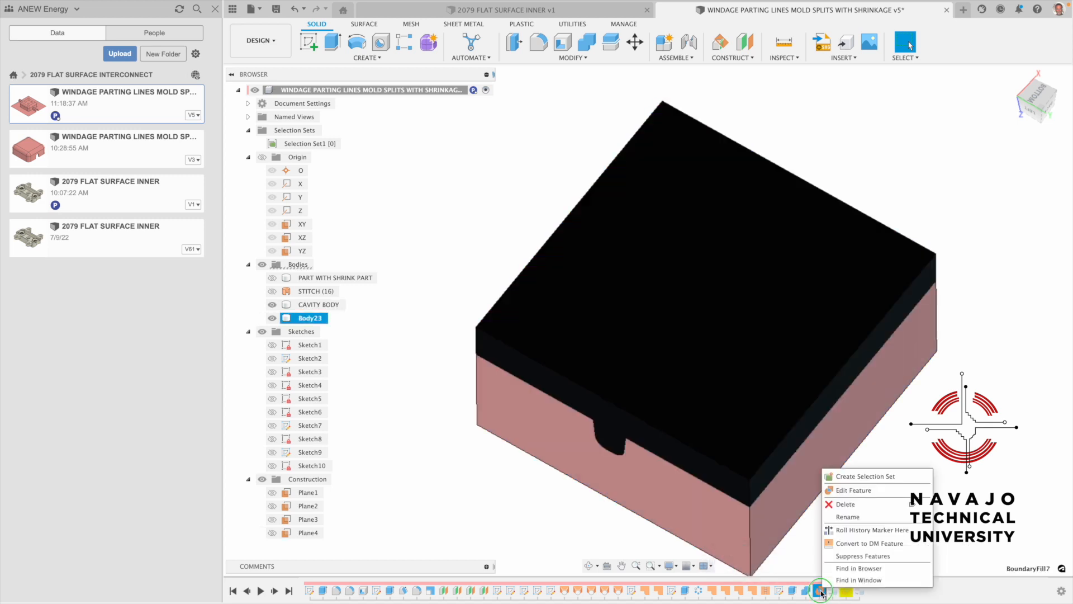
pyautogui.click(852, 490)
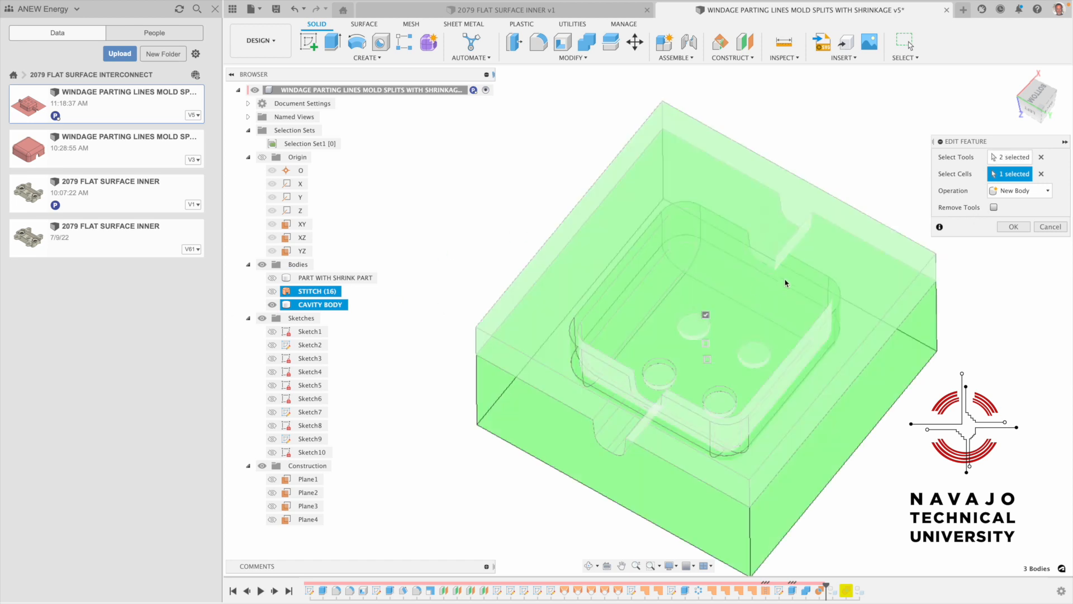
pyautogui.click(1032, 117)
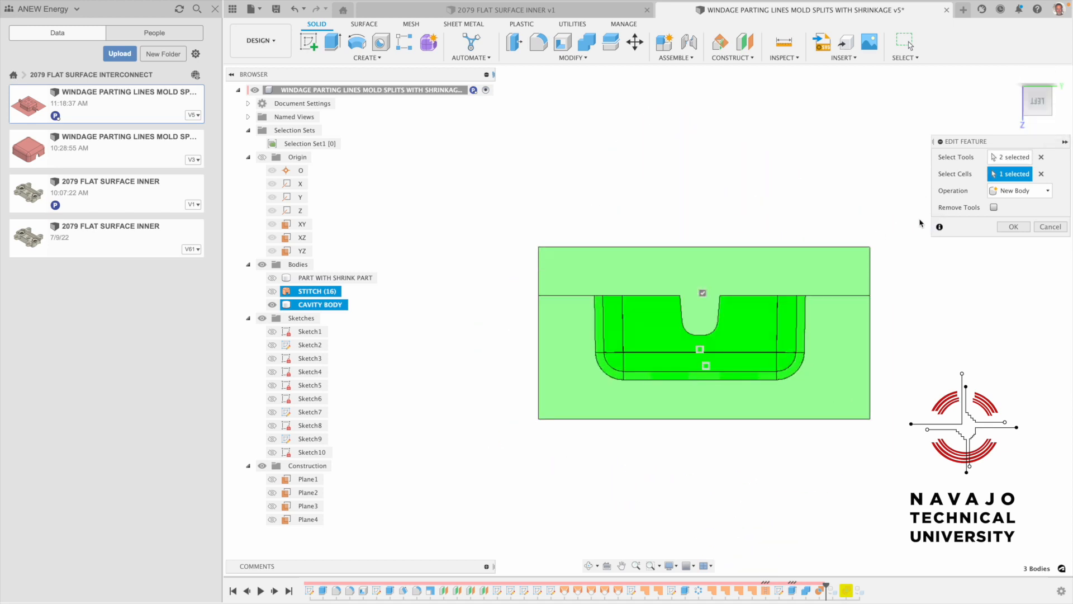
pyautogui.click(1013, 227)
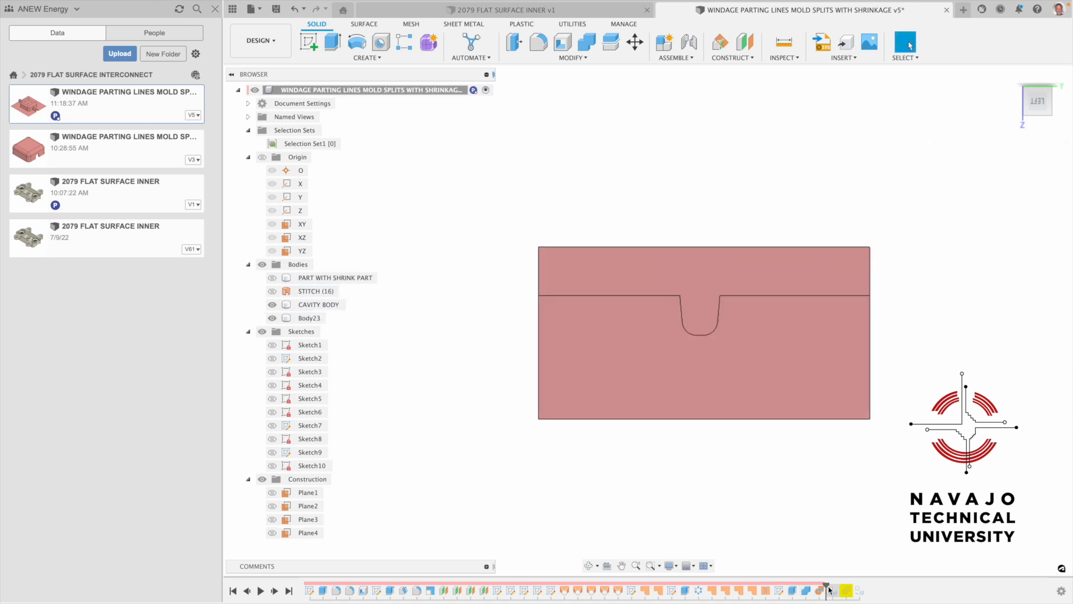
# - Review the two selected cells and Cut operation of BoundaryFill11, accept the feature, and roll the history forward to the end
pyautogui.moveTo(826, 586); pyautogui.dragTo(844, 587)
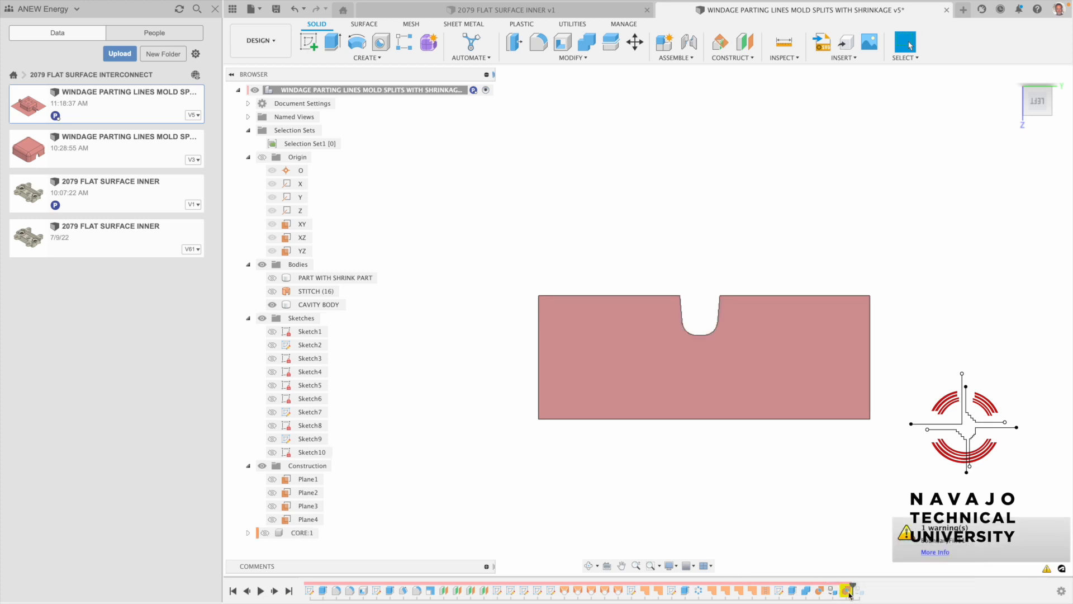
pyautogui.rightClick(848, 591)
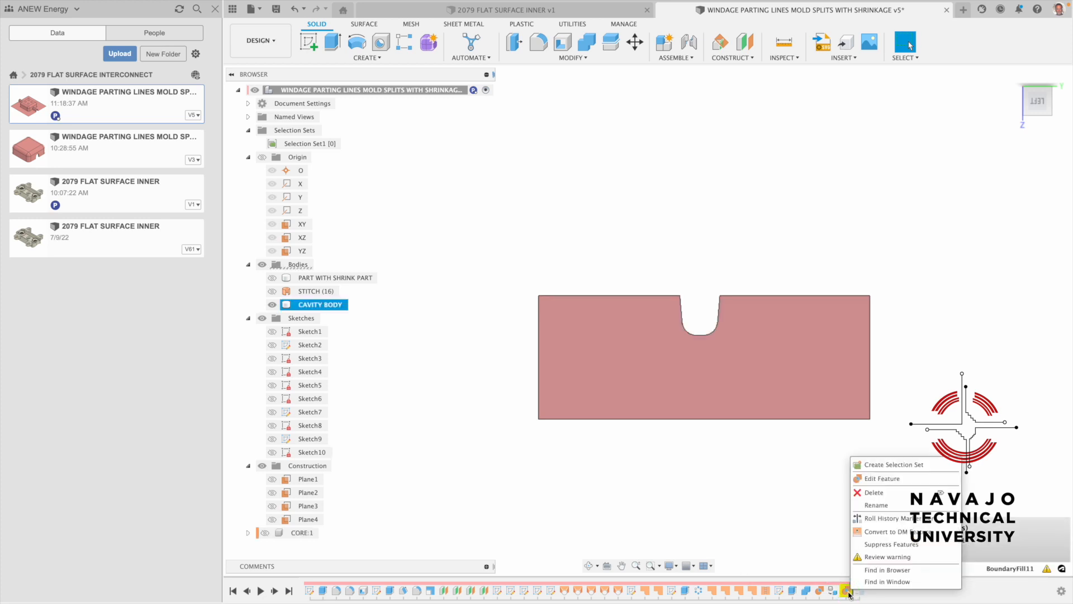
pyautogui.click(875, 479)
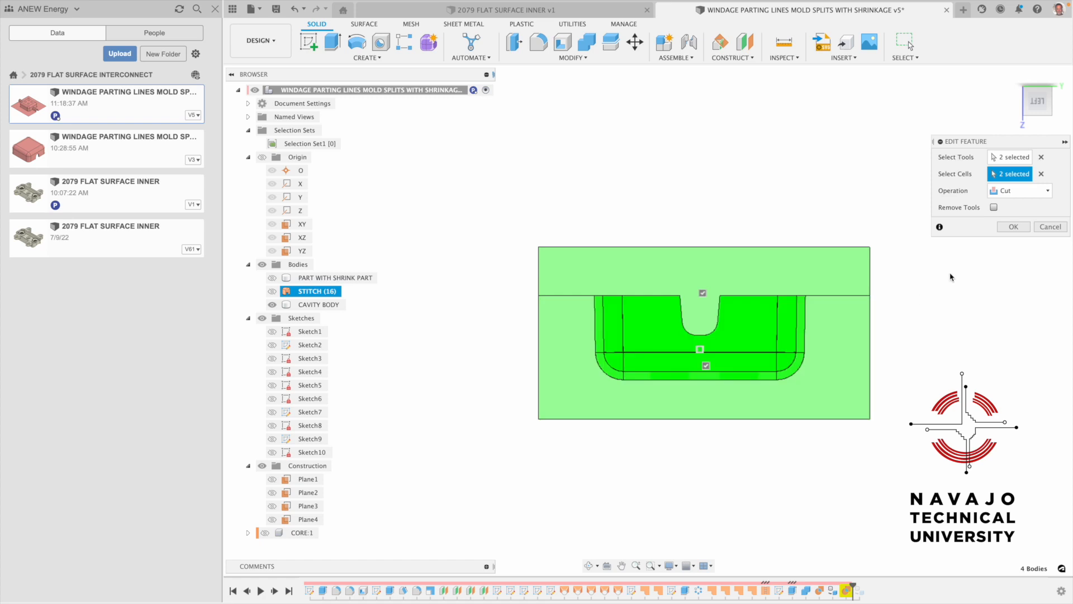
pyautogui.click(1014, 227)
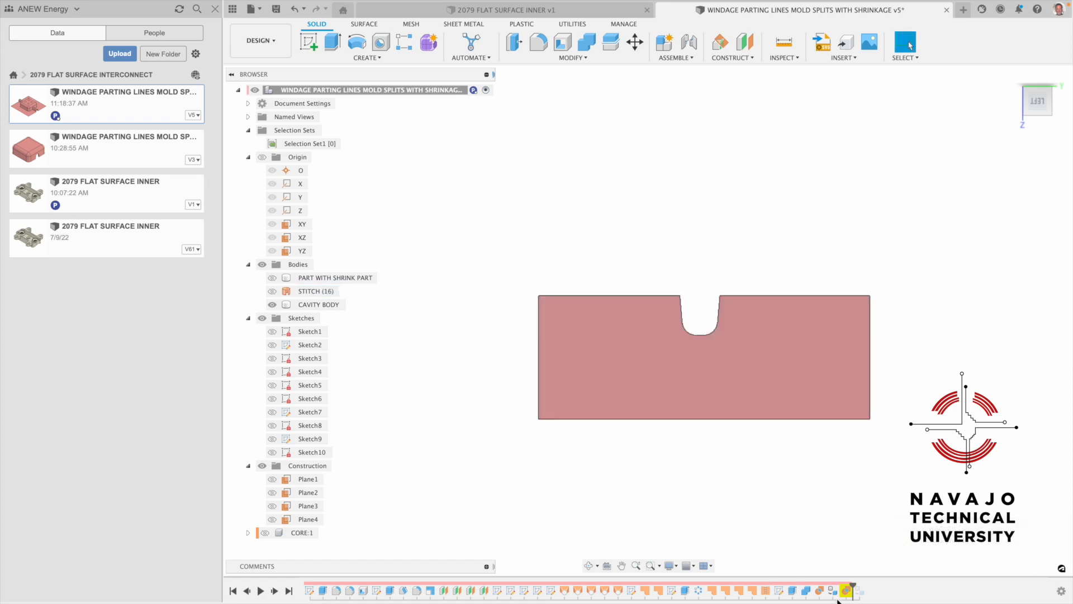
pyautogui.moveTo(852, 585); pyautogui.dragTo(865, 590)
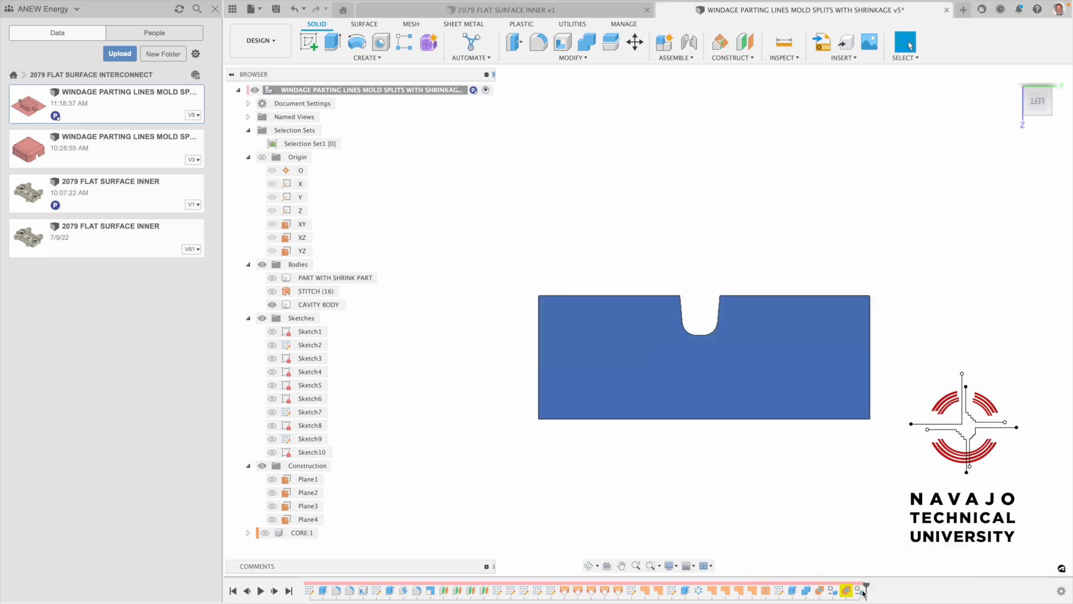
# - Show the CORE:1 component together with CAVITY BODY:1 and clear the selection
pyautogui.click(305, 533)
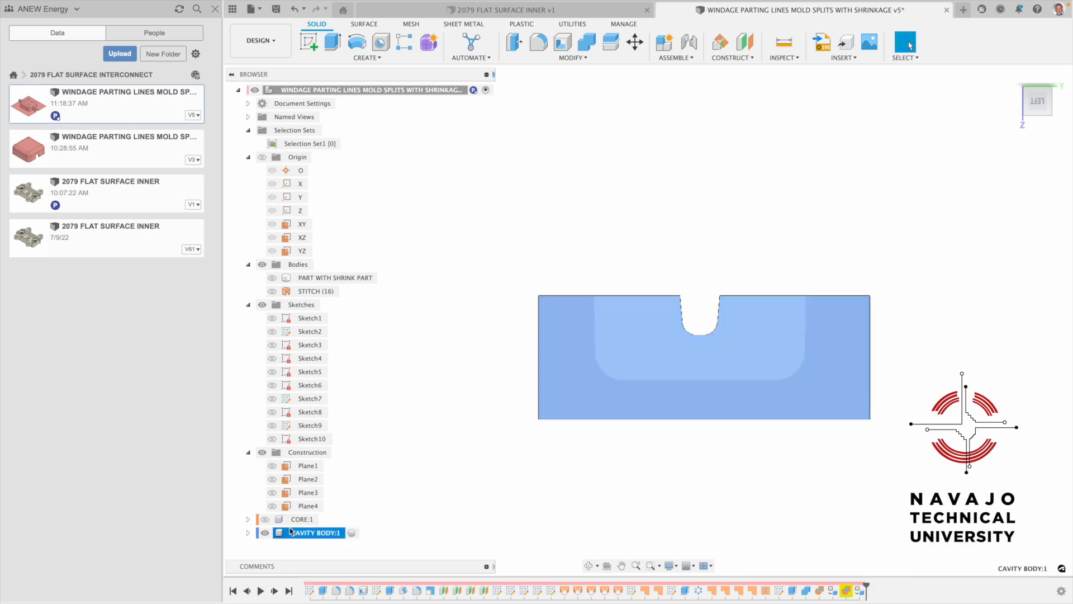
pyautogui.click(277, 520)
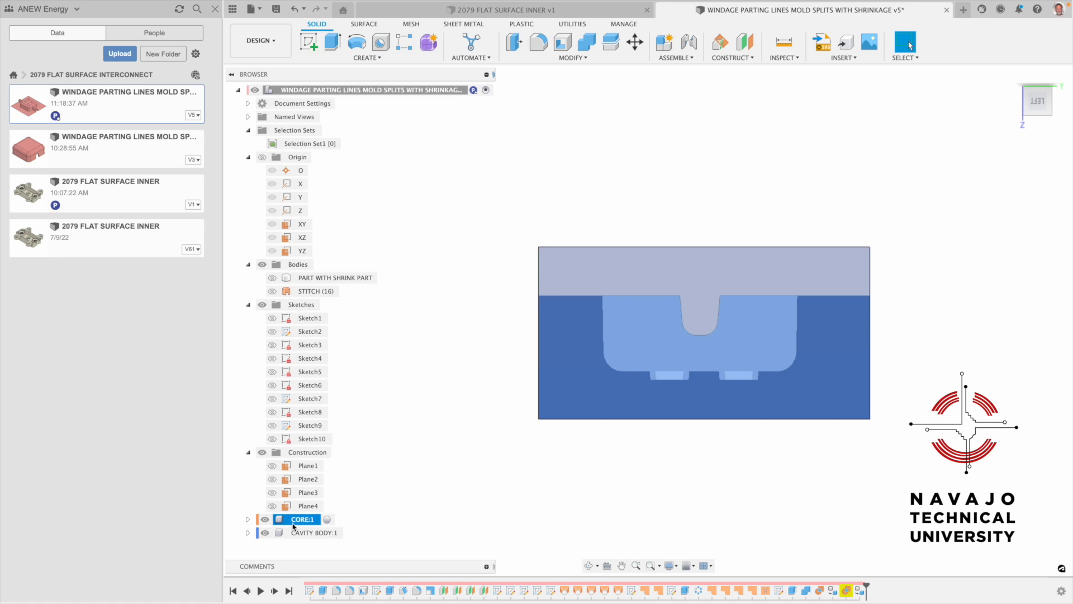
pyautogui.click(700, 229)
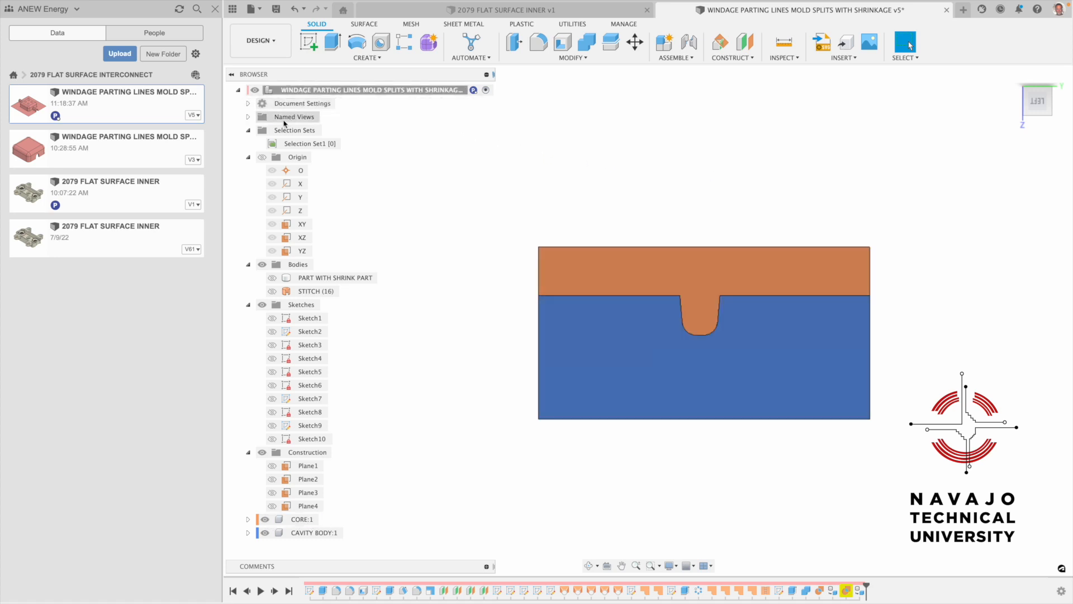
# - Start a Section Analysis and replace the XY cut plane with the flat side face of the core block
pyautogui.click(291, 223)
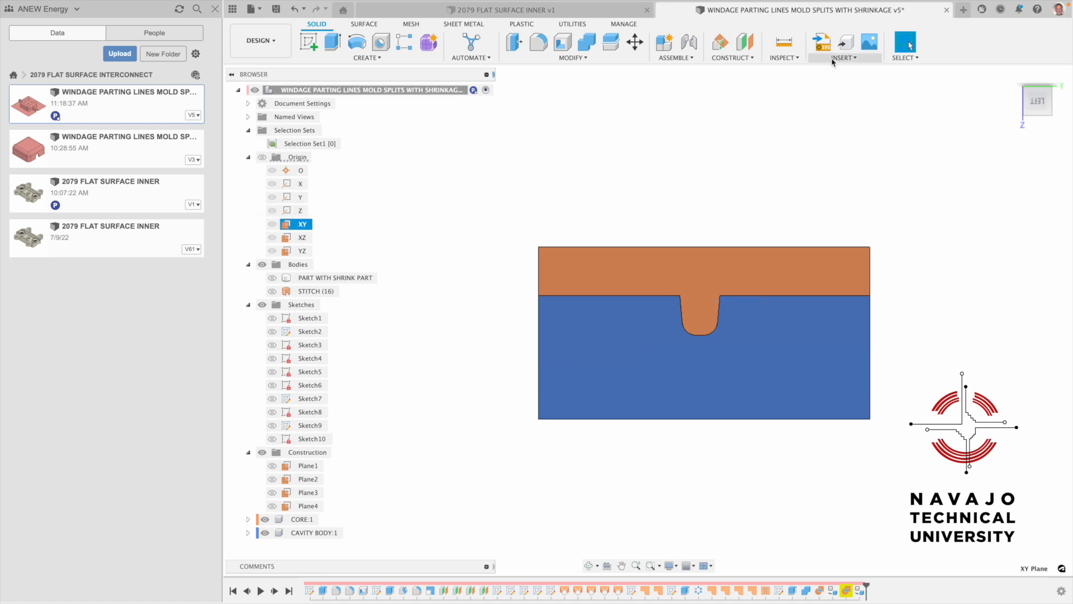
pyautogui.click(782, 56)
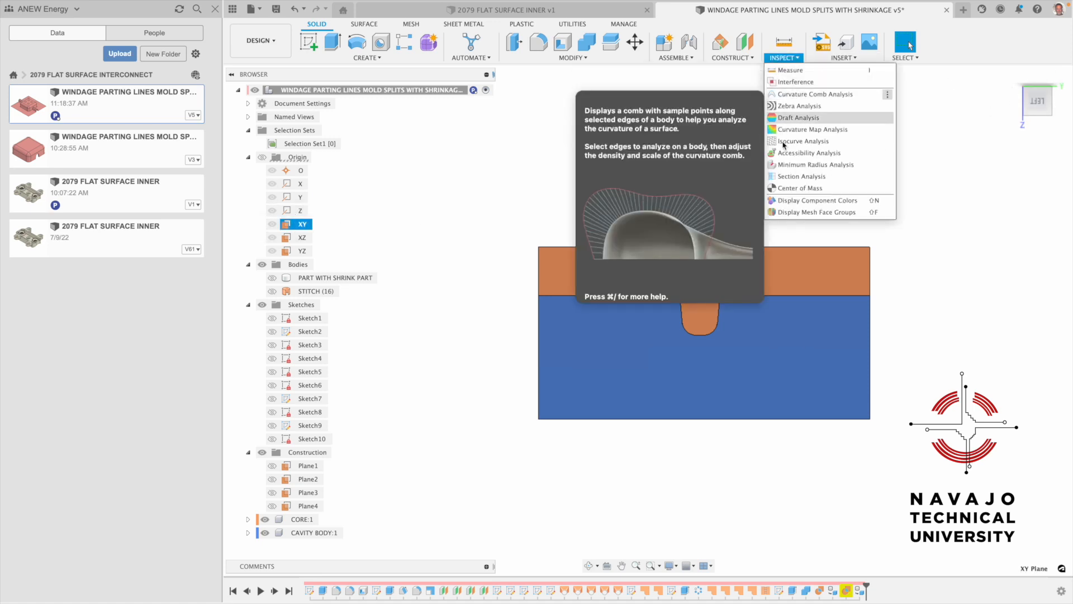
pyautogui.click(801, 176)
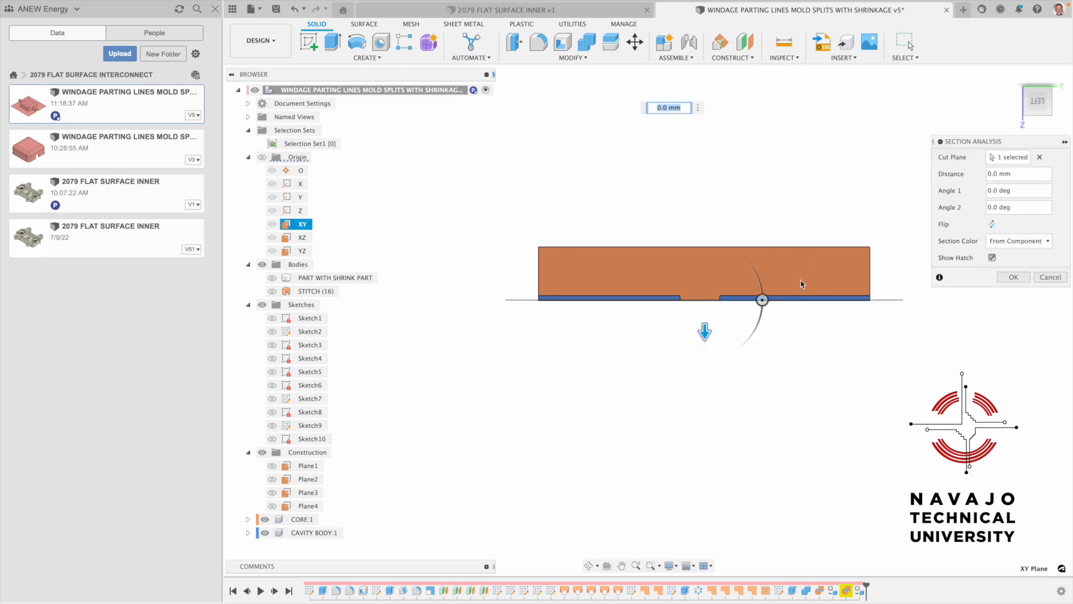
pyautogui.click(1039, 158)
pyautogui.click(796, 269)
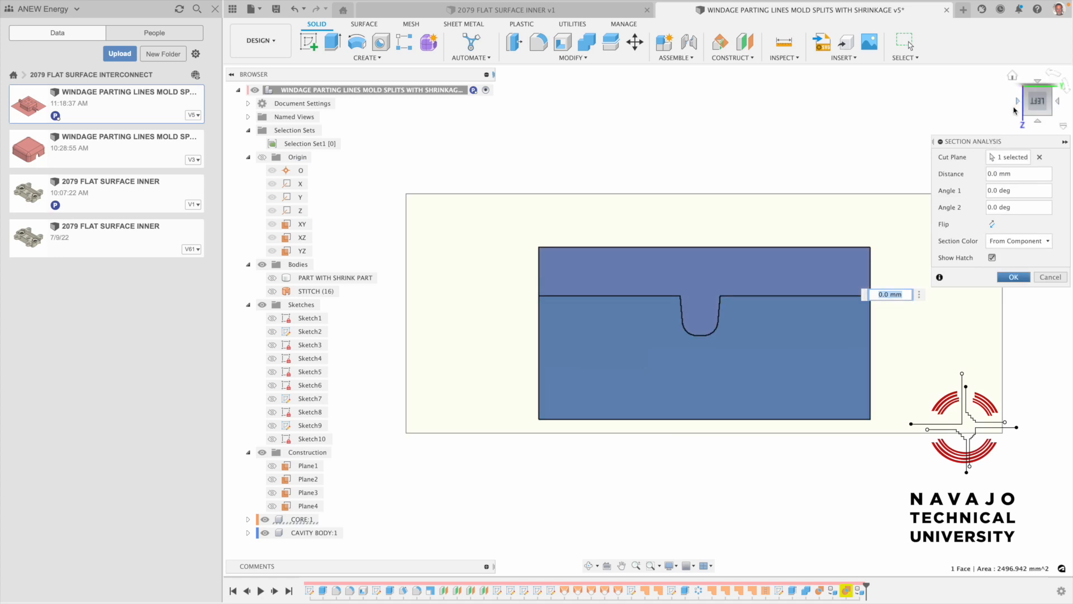
# - Move the section plane to -40 mm and examine the cut faces of the core and cavity
pyautogui.click(1012, 77)
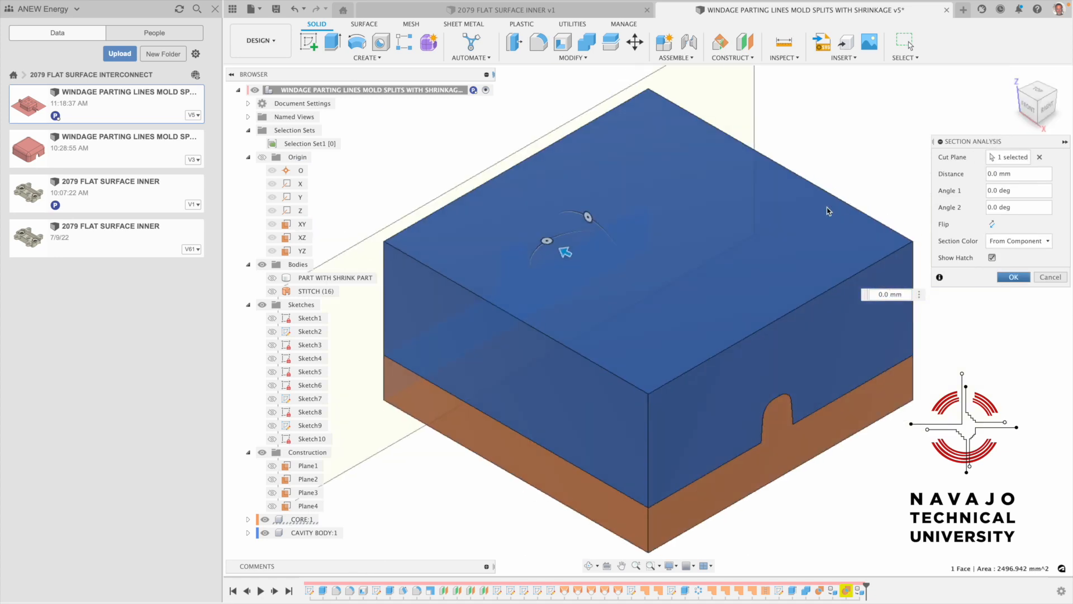
pyautogui.moveTo(567, 252); pyautogui.dragTo(771, 319)
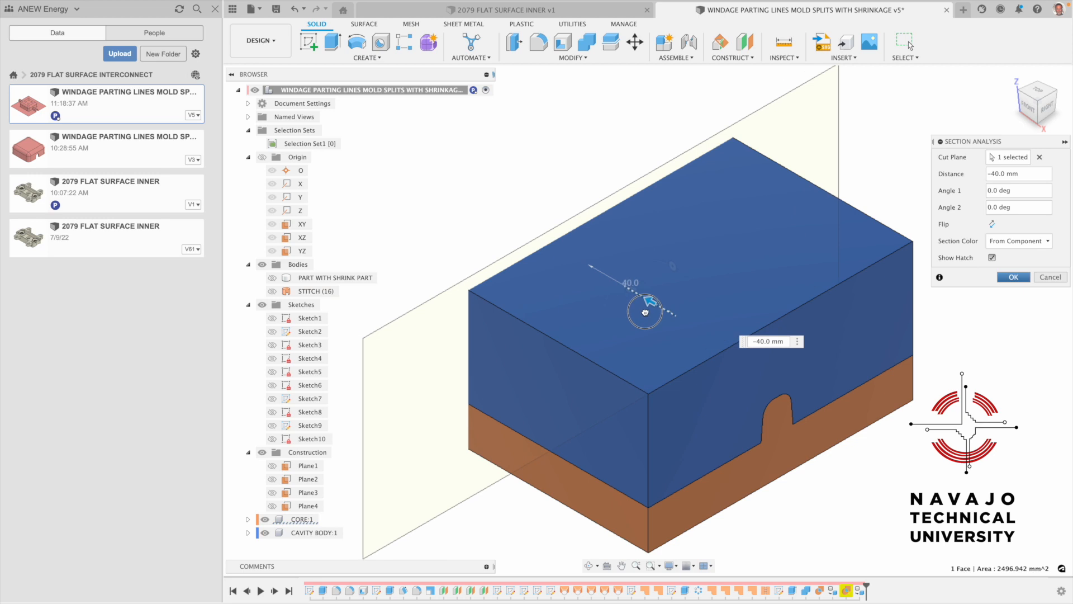
pyautogui.click(590, 565)
pyautogui.moveTo(660, 335); pyautogui.dragTo(759, 380)
pyautogui.press('Escape')
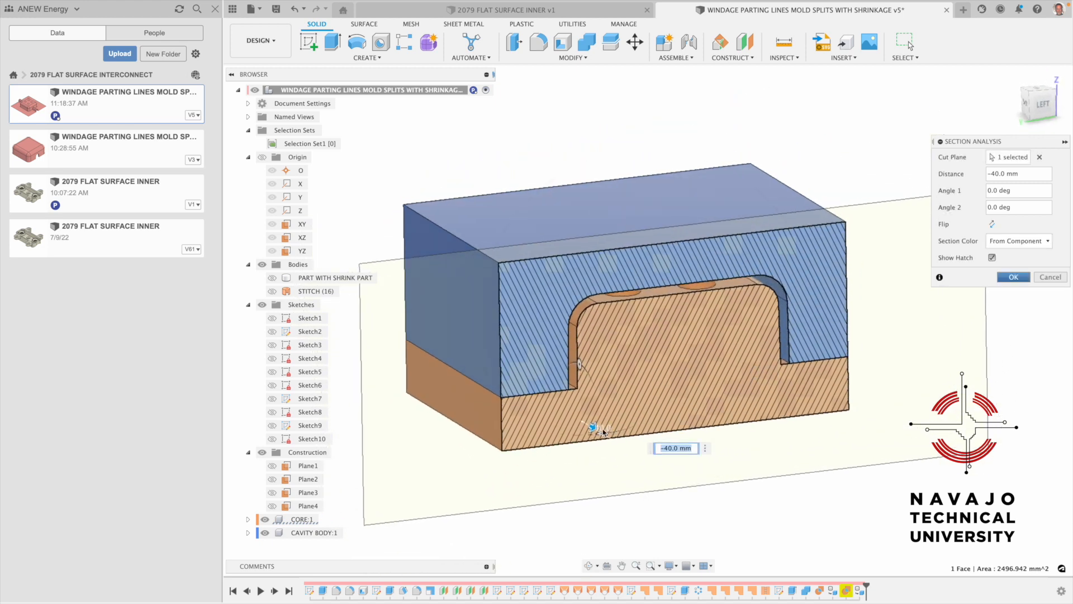
# - Inspect the section at -55 mm, move the cut plane out to 25 mm, and accept the section analysis
pyautogui.moveTo(595, 431)
pyautogui.mouseDown()
pyautogui.moveTo(632, 474)
pyautogui.moveTo(587, 405)
pyautogui.mouseUp()
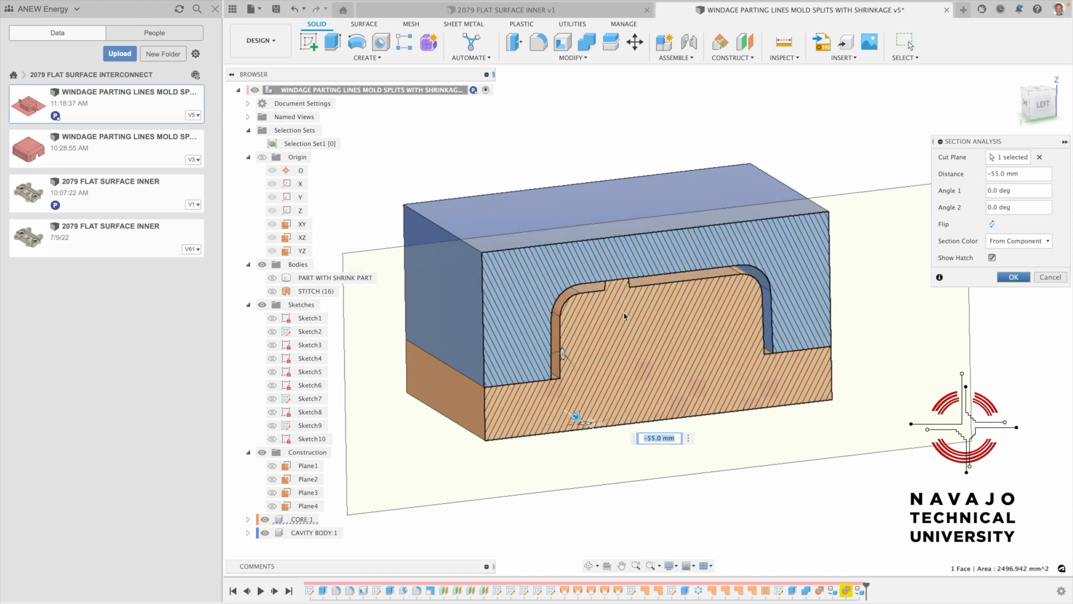
pyautogui.moveTo(575, 416)
pyautogui.mouseDown()
pyautogui.moveTo(524, 350)
pyautogui.moveTo(558, 400)
pyautogui.moveTo(664, 471)
pyautogui.mouseUp()
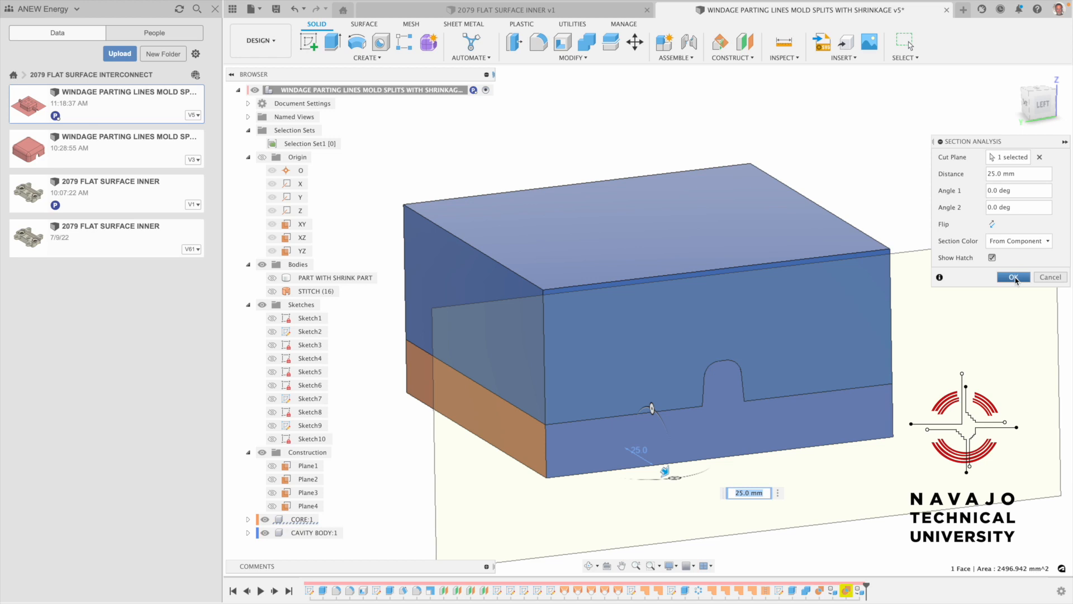
pyautogui.click(1014, 278)
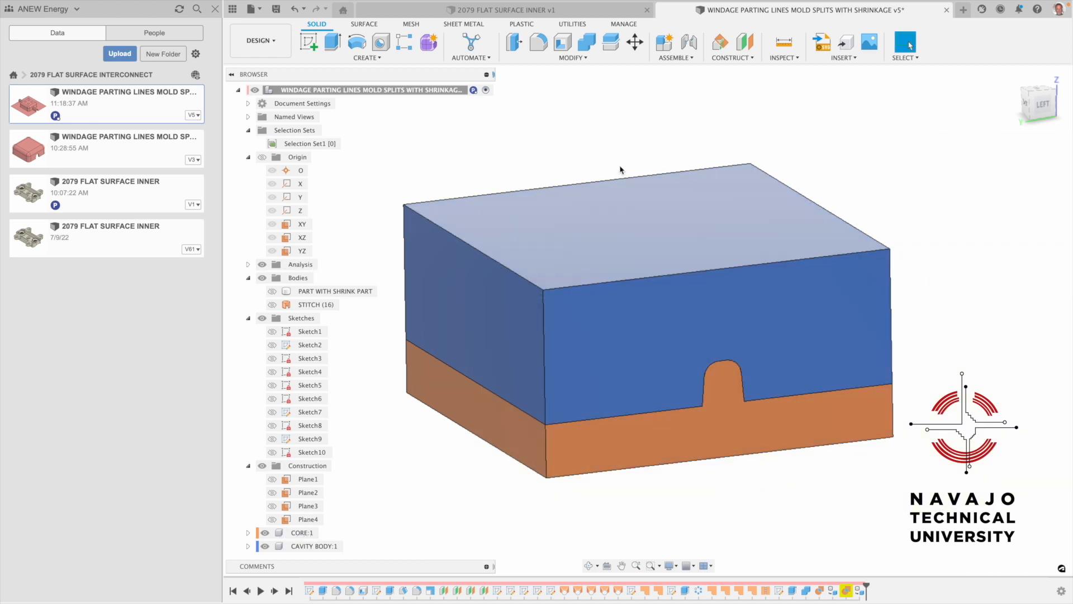
# - Save the design as a new version with the description User Saved
pyautogui.click(275, 9)
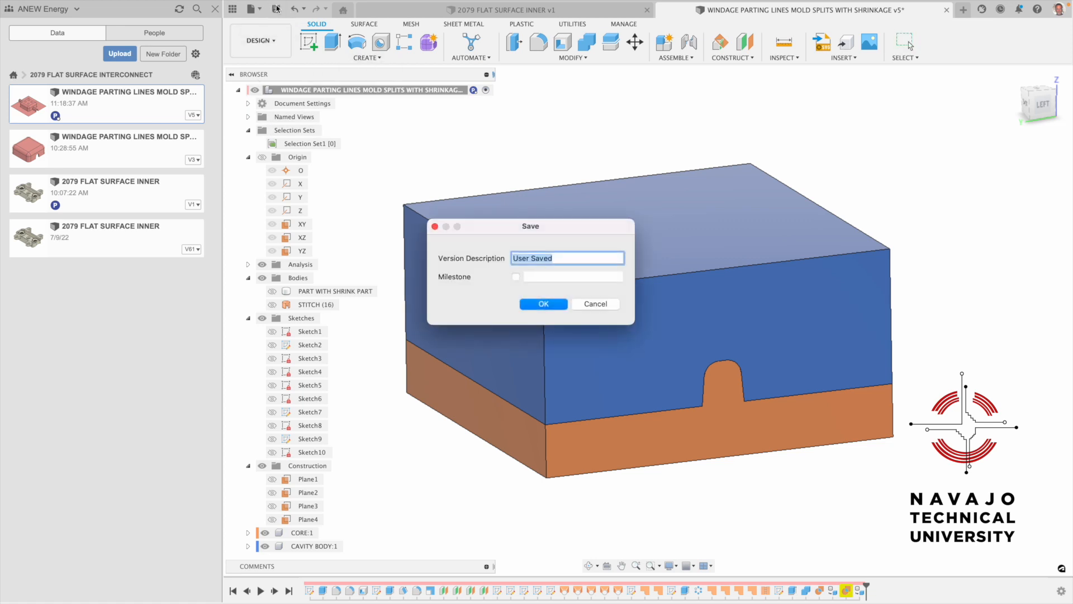